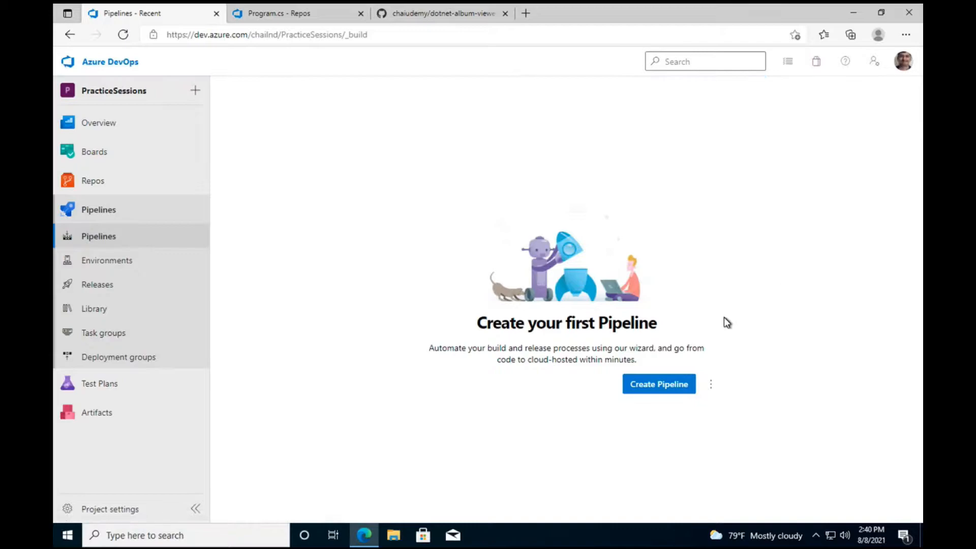
Start creating a pipeline with the classic editor instead of YAML.
{"action": "left_click", "coordinate": [683, 388]}
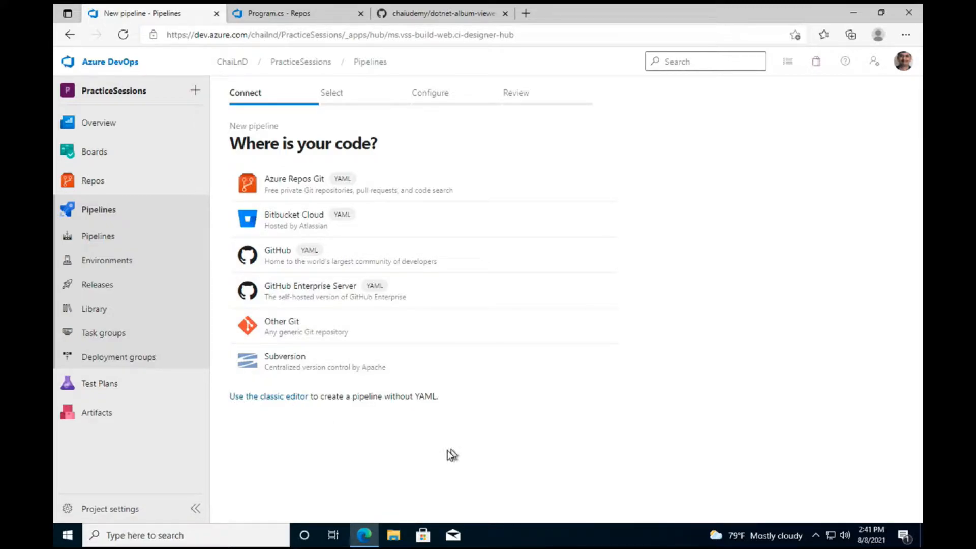
{"action": "left_click", "coordinate": [286, 397]}
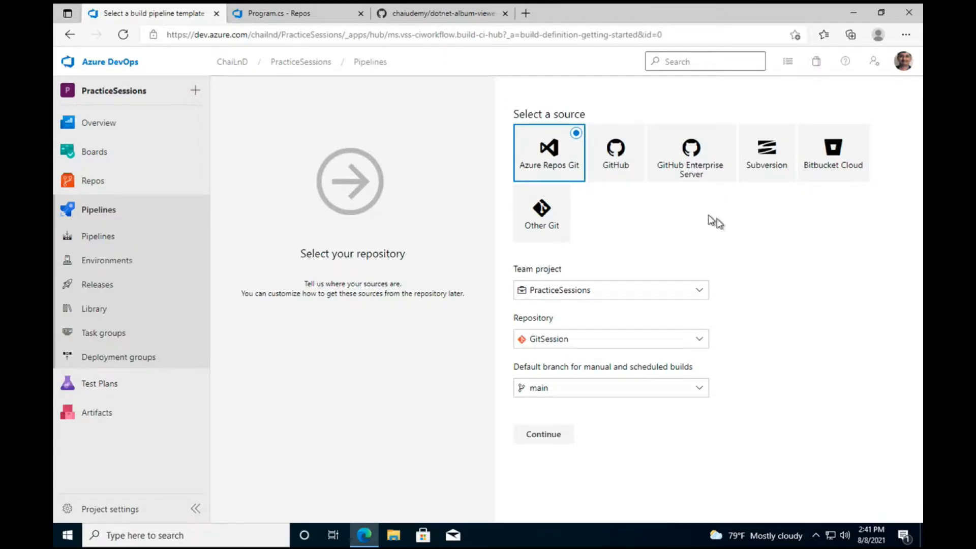
Look over the ChaiLnD organization's projects and open the PracticeSessions project's repository for comparison with the pipeline source choices.
{"action": "left_click", "coordinate": [308, 14]}
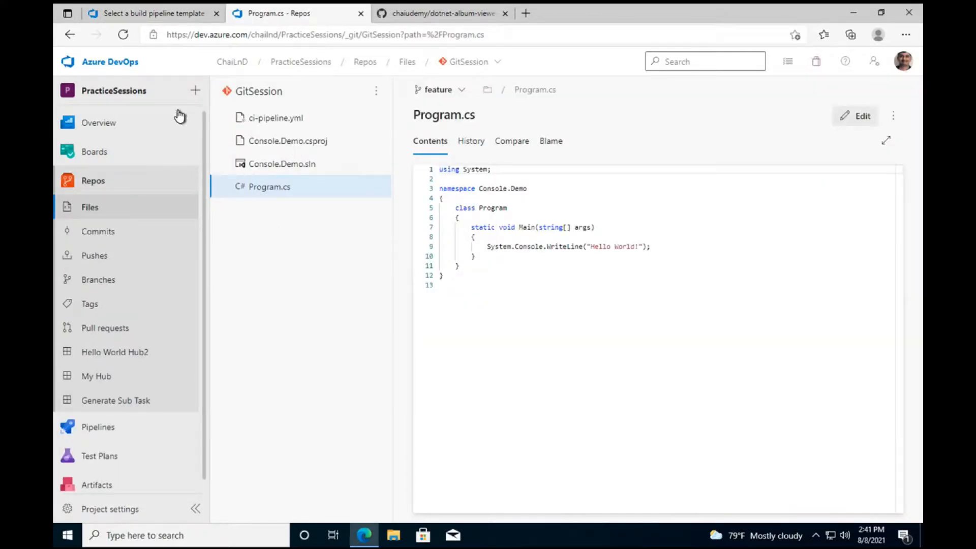
{"action": "left_click", "coordinate": [161, 19]}
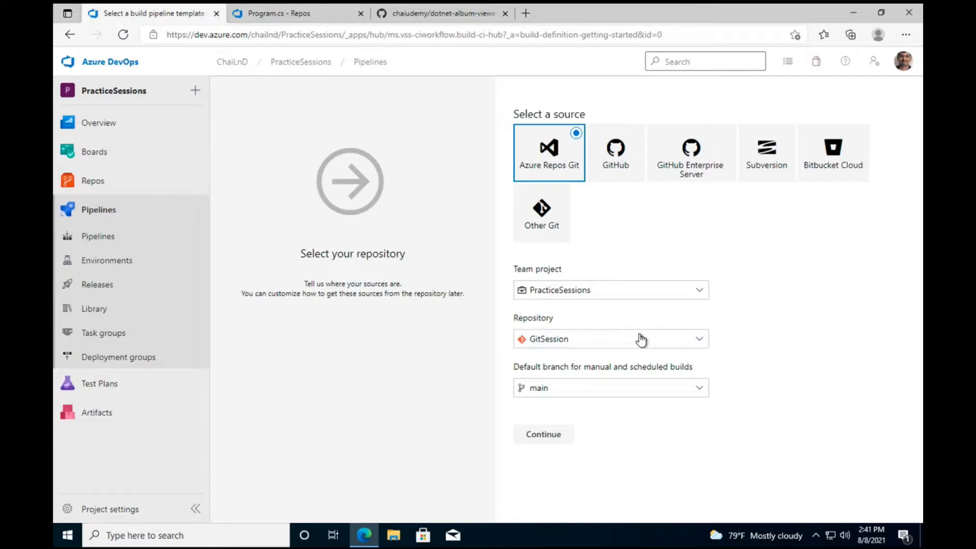
{"action": "left_click", "coordinate": [701, 296]}
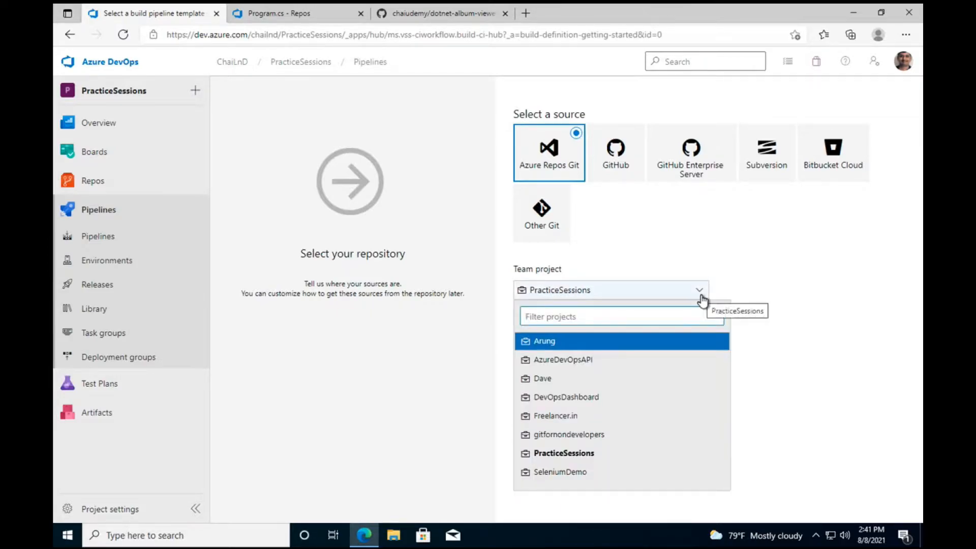
{"action": "left_click", "coordinate": [433, 60]}
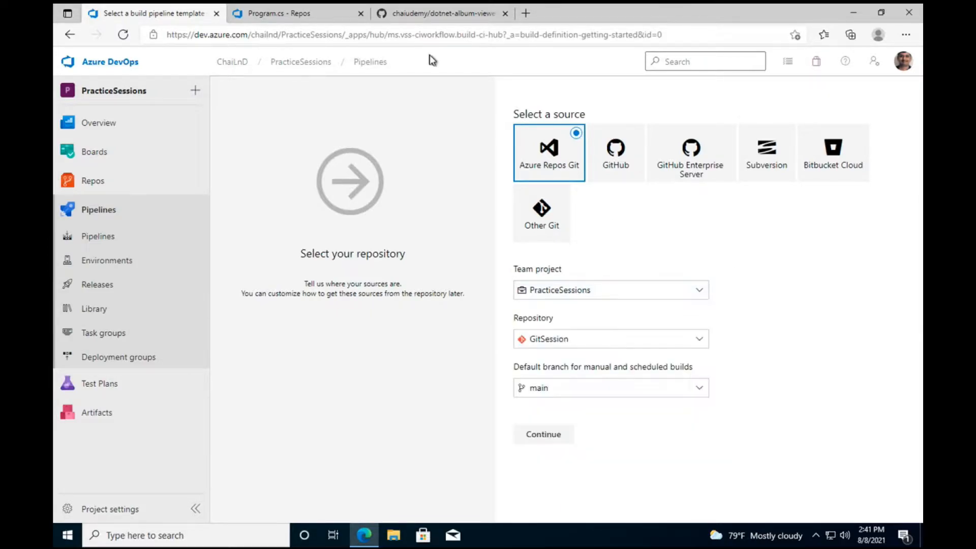
{"action": "left_click", "coordinate": [282, 17]}
{"action": "left_click", "coordinate": [109, 66]}
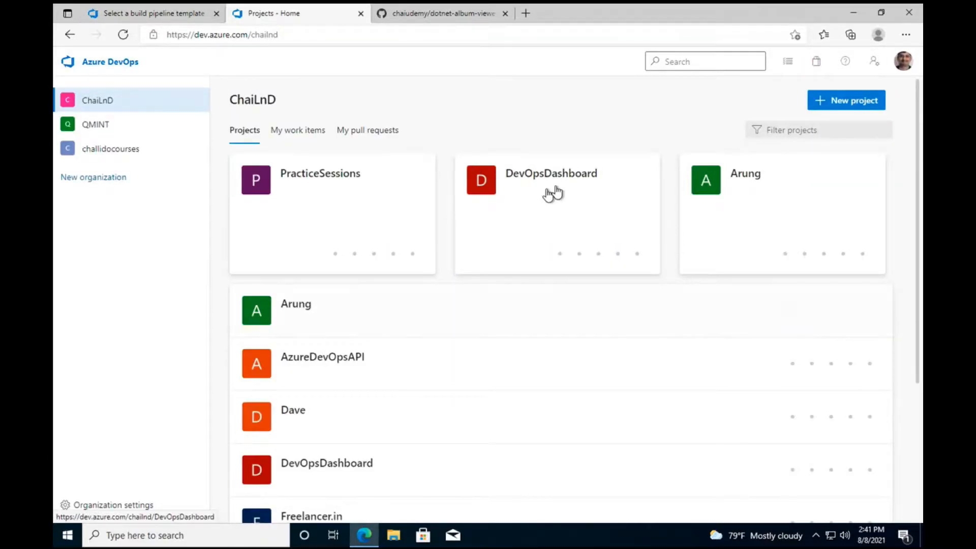
{"action": "mouse_move", "coordinate": [373, 254]}
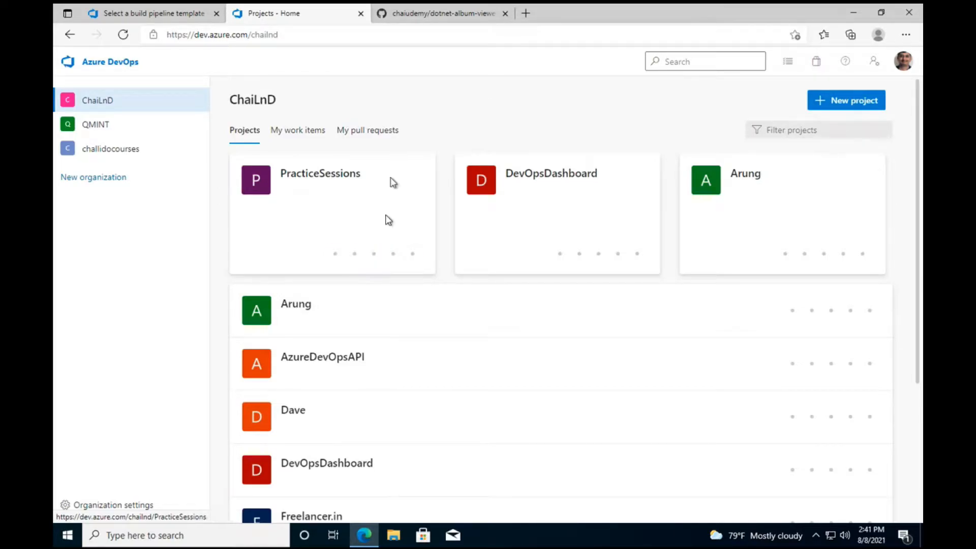
{"action": "left_click", "coordinate": [356, 258]}
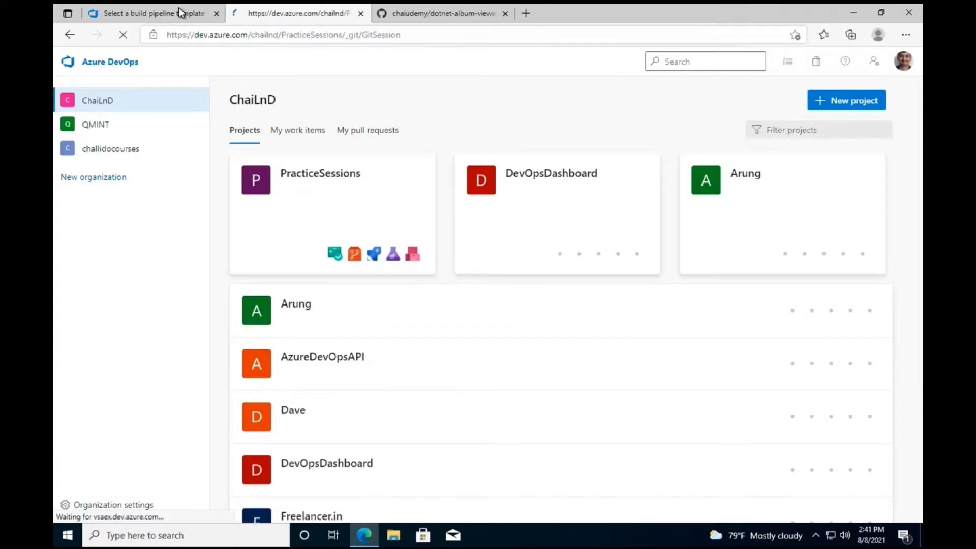
{"action": "left_click", "coordinate": [179, 7]}
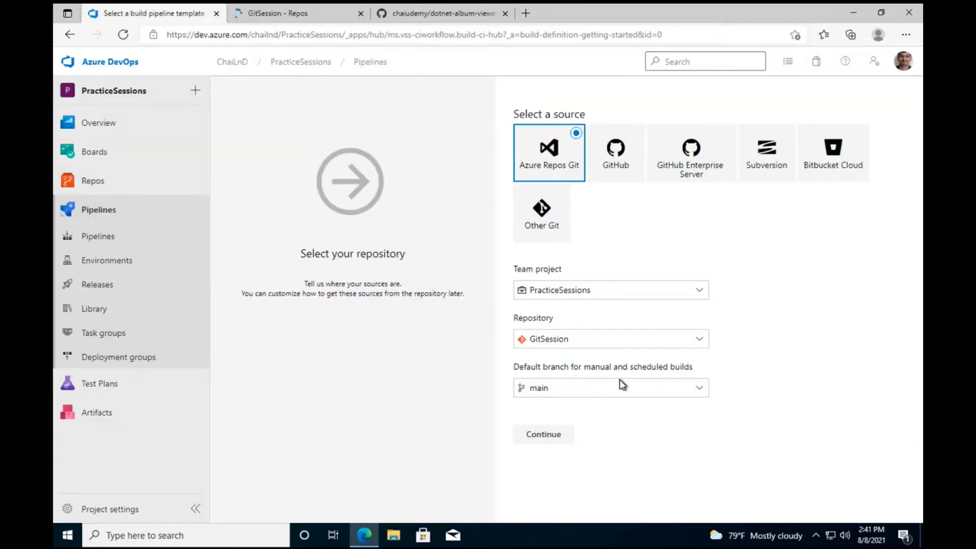
Use the PracticeSessions project's GitSession repository with main as the default branch for manual and scheduled builds, and continue to template selection.
{"action": "left_click", "coordinate": [700, 297]}
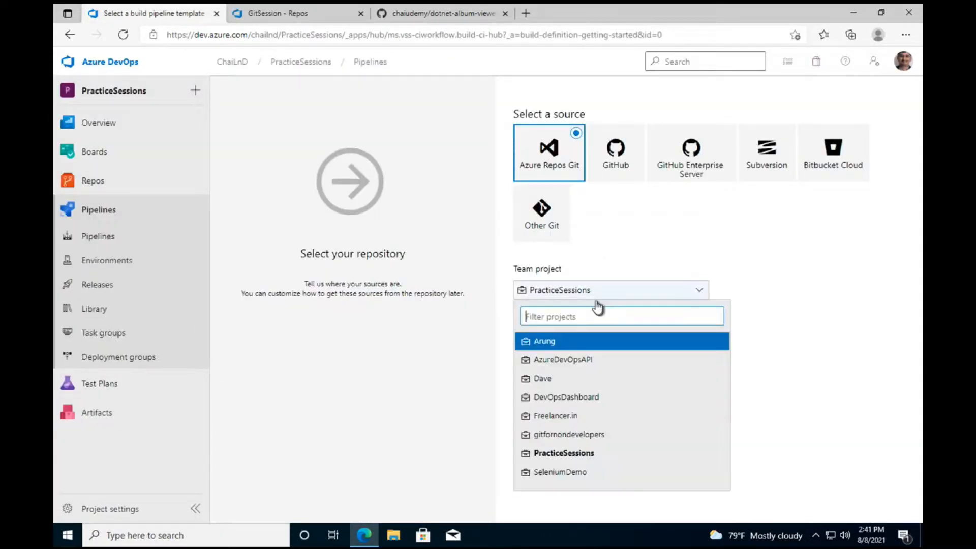
{"action": "left_click", "coordinate": [561, 455]}
{"action": "left_click", "coordinate": [584, 344]}
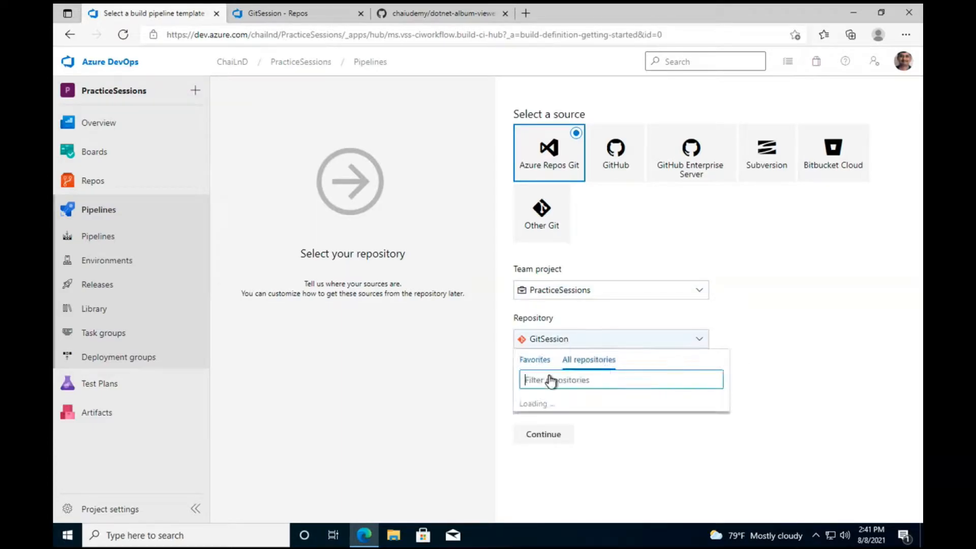
{"action": "left_click", "coordinate": [731, 326]}
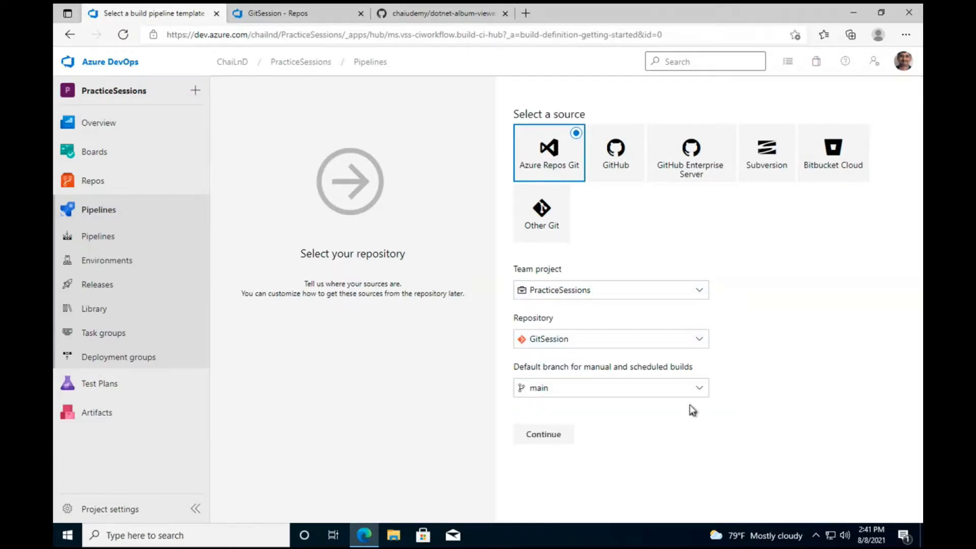
{"action": "left_click", "coordinate": [685, 390]}
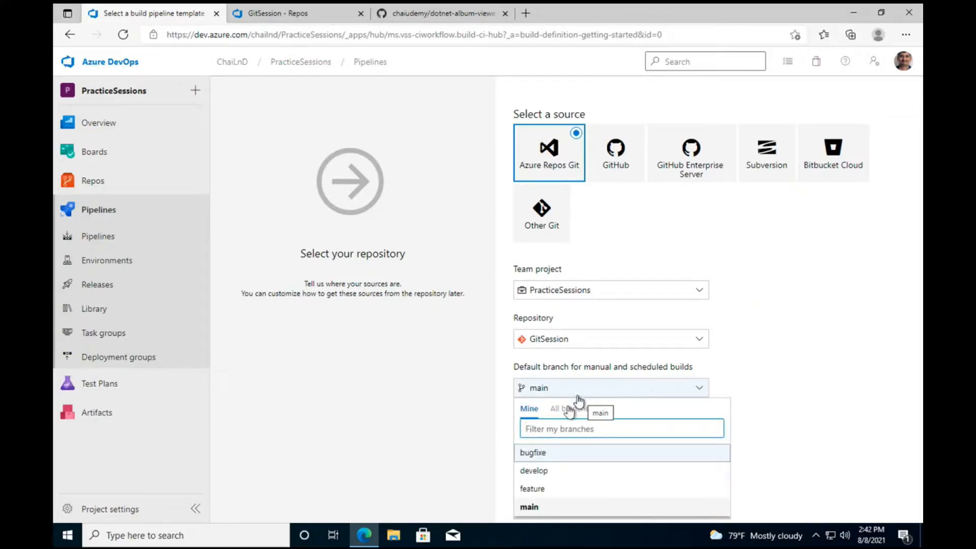
{"action": "left_click", "coordinate": [549, 490]}
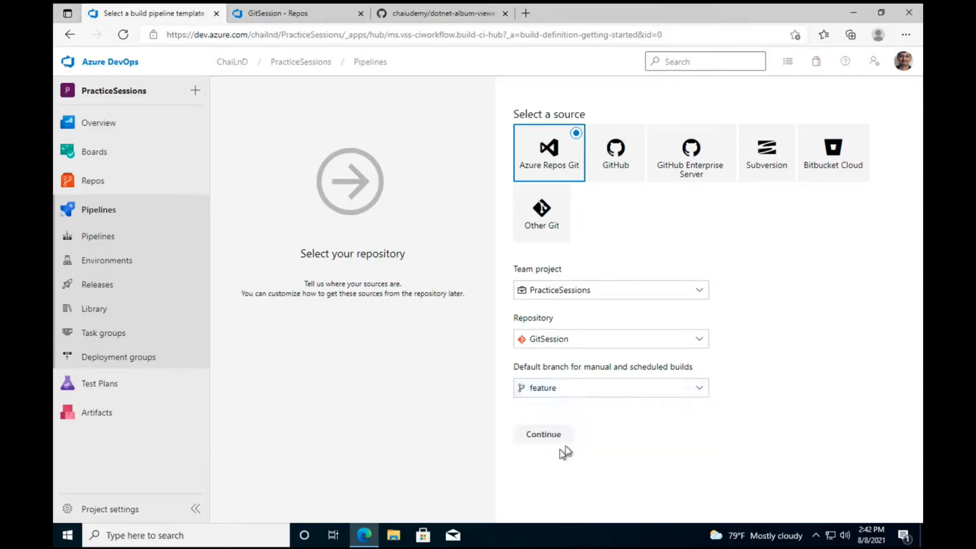
{"action": "left_click", "coordinate": [699, 392]}
{"action": "left_click", "coordinate": [549, 508]}
{"action": "left_click", "coordinate": [551, 435]}
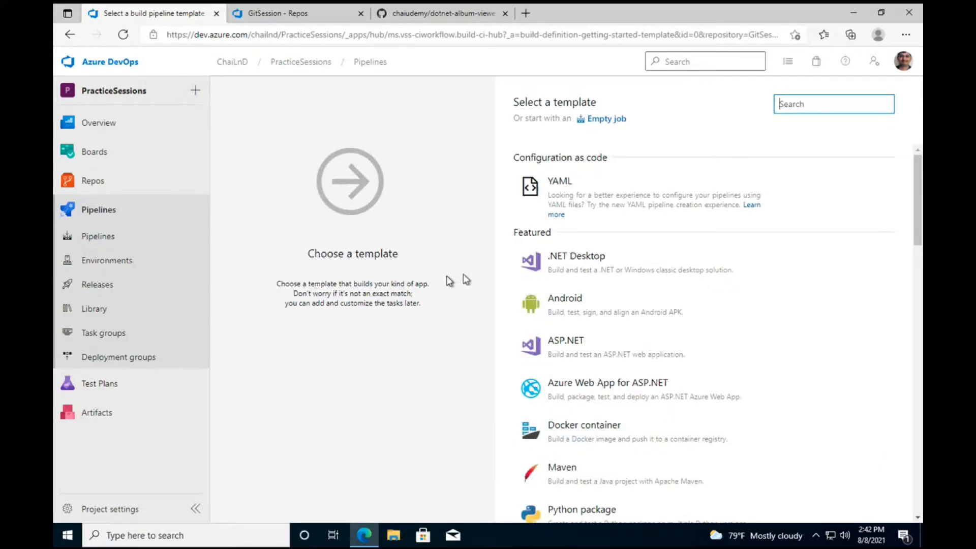
Examine the available build pipeline templates, from the featured ones through to the end of the others.
{"action": "scroll", "coordinate": [730, 393], "scroll_direction": "down", "scroll_amount": 1}
{"action": "scroll", "coordinate": [730, 395], "scroll_direction": "up", "scroll_amount": 1}
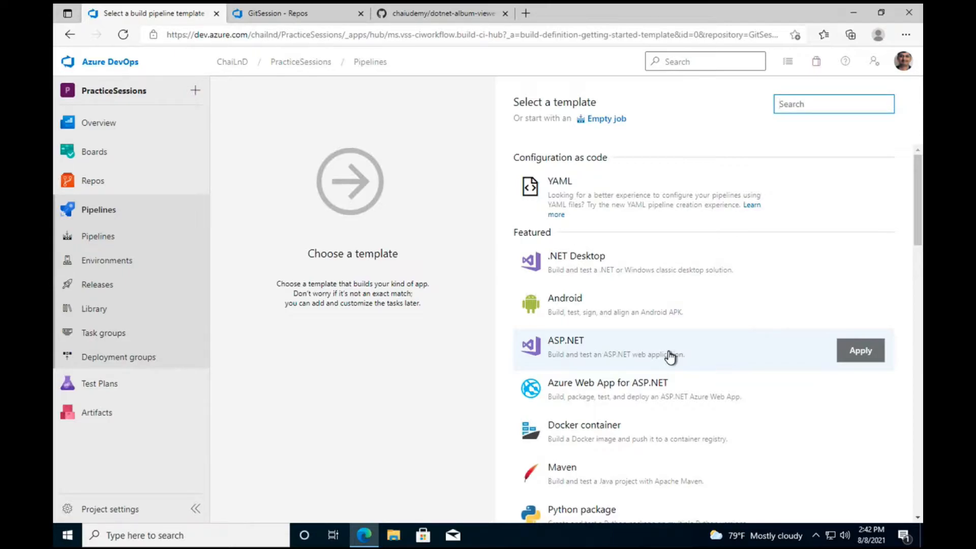
{"action": "scroll", "coordinate": [671, 356], "scroll_direction": "down", "scroll_amount": 1}
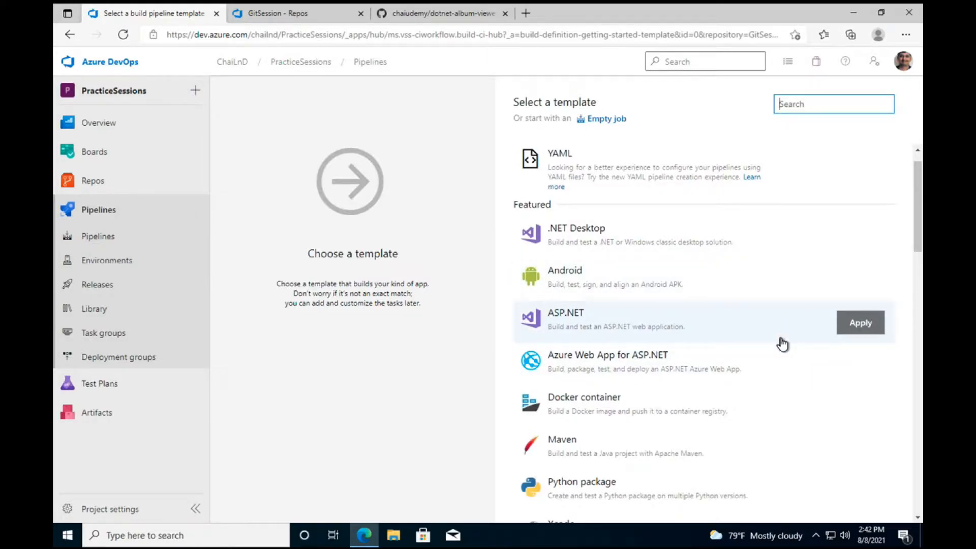
{"action": "scroll", "coordinate": [781, 343], "scroll_direction": "down", "scroll_amount": 1}
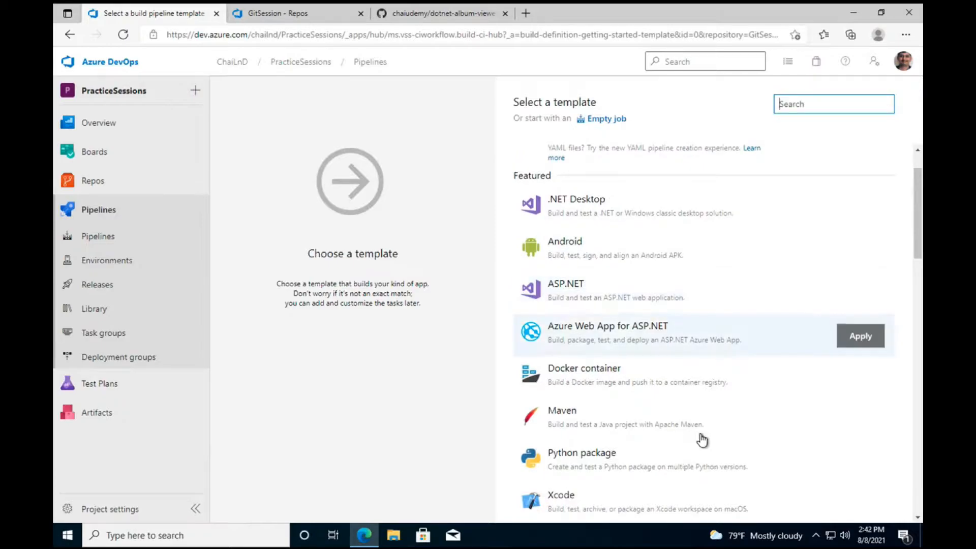
{"action": "scroll", "coordinate": [702, 439], "scroll_direction": "down", "scroll_amount": 3}
{"action": "scroll", "coordinate": [702, 440], "scroll_direction": "down", "scroll_amount": 2}
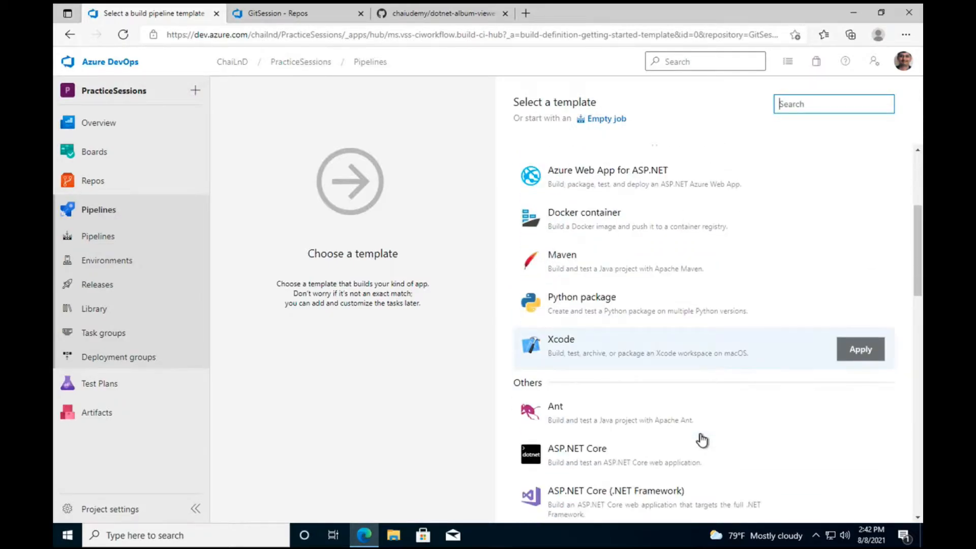
{"action": "scroll", "coordinate": [702, 439], "scroll_direction": "down", "scroll_amount": 8}
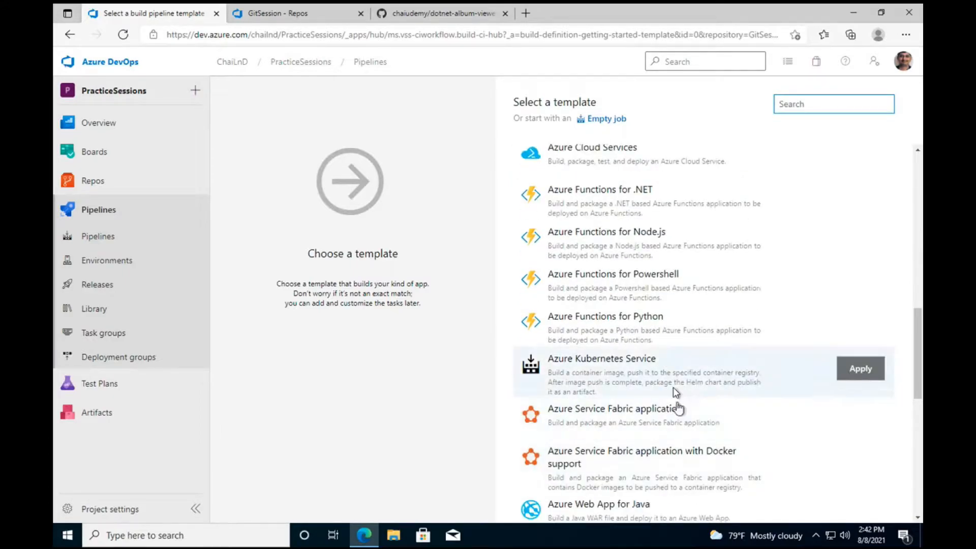
{"action": "scroll", "coordinate": [717, 346], "scroll_direction": "down", "scroll_amount": 10}
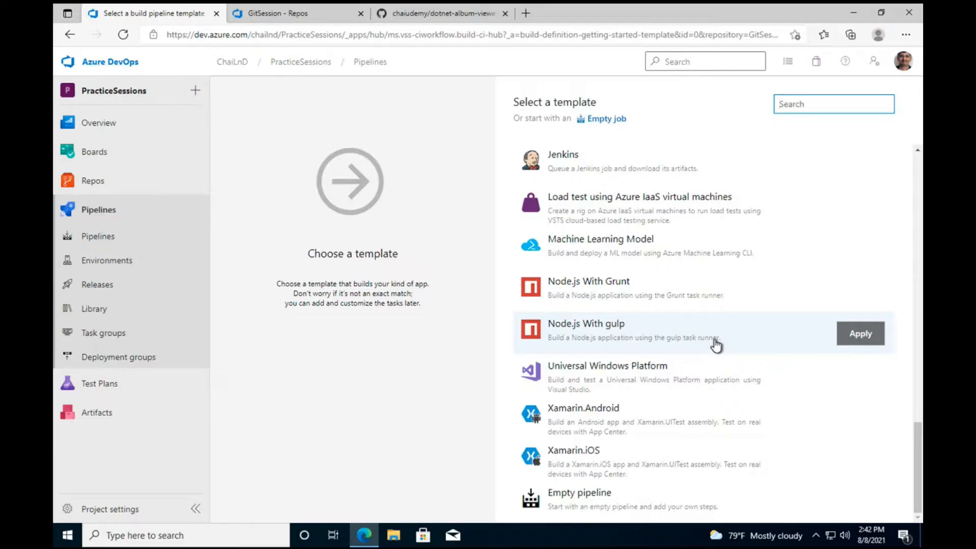
{"action": "scroll", "coordinate": [717, 346], "scroll_direction": "up", "scroll_amount": 10}
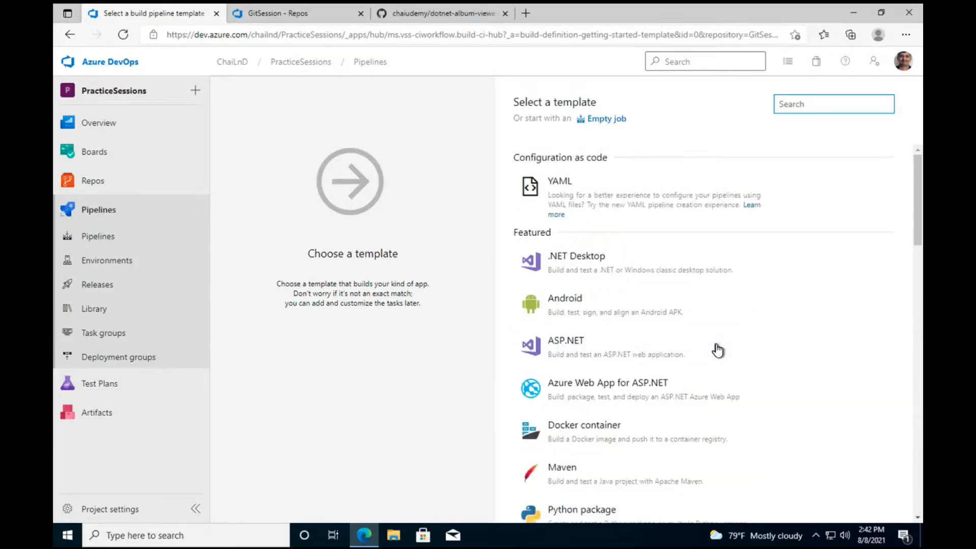
Create the pipeline from an empty job and name it Dotnet_VisualEditor_Pipeline.
{"action": "left_click", "coordinate": [607, 118]}
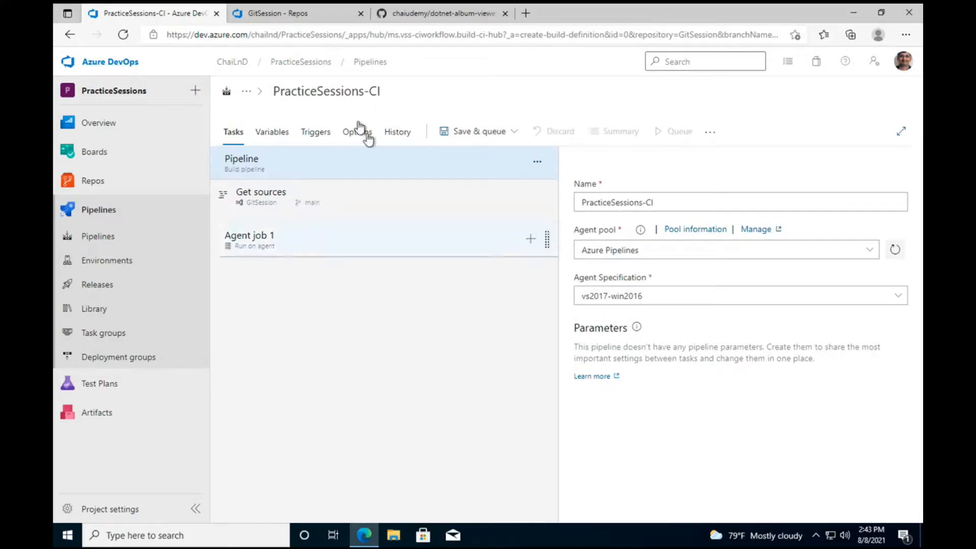
{"action": "left_click", "coordinate": [320, 90]}
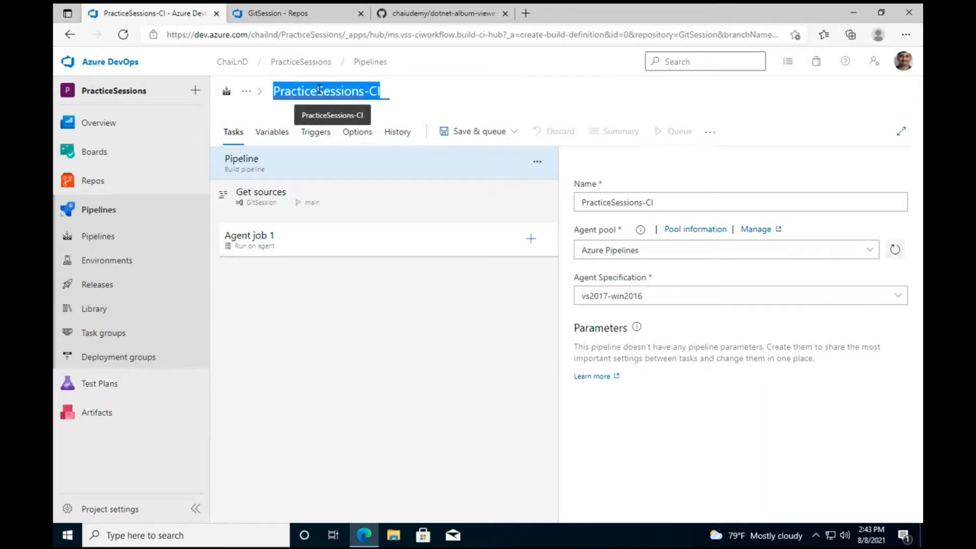
{"action": "type", "text": "Dotnet"}
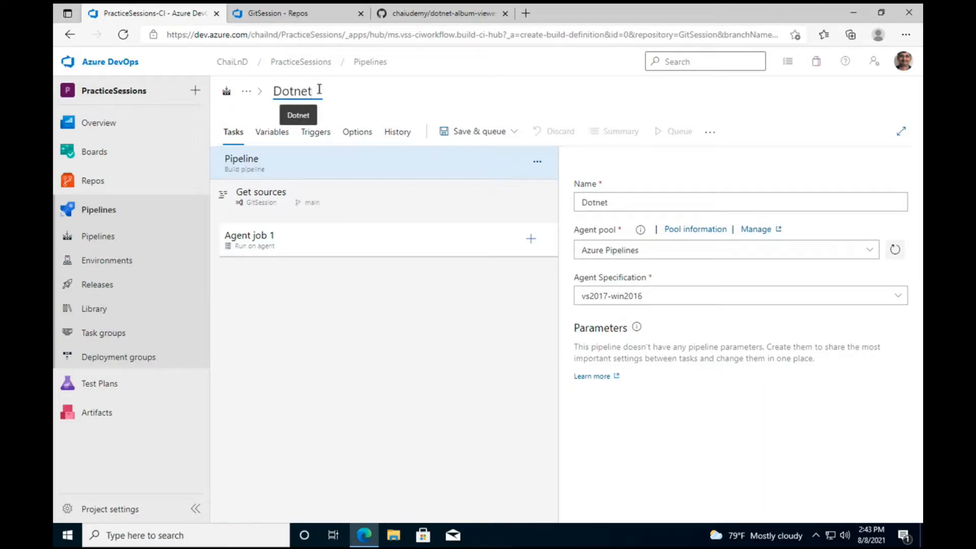
{"action": "type", "text": "_VisualE"}
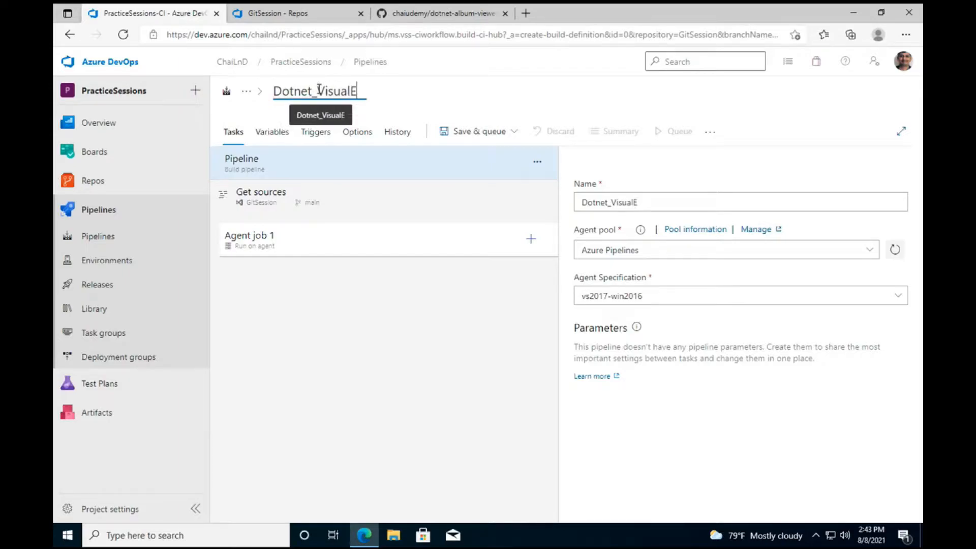
{"action": "type", "text": "ditor_Pipeline"}
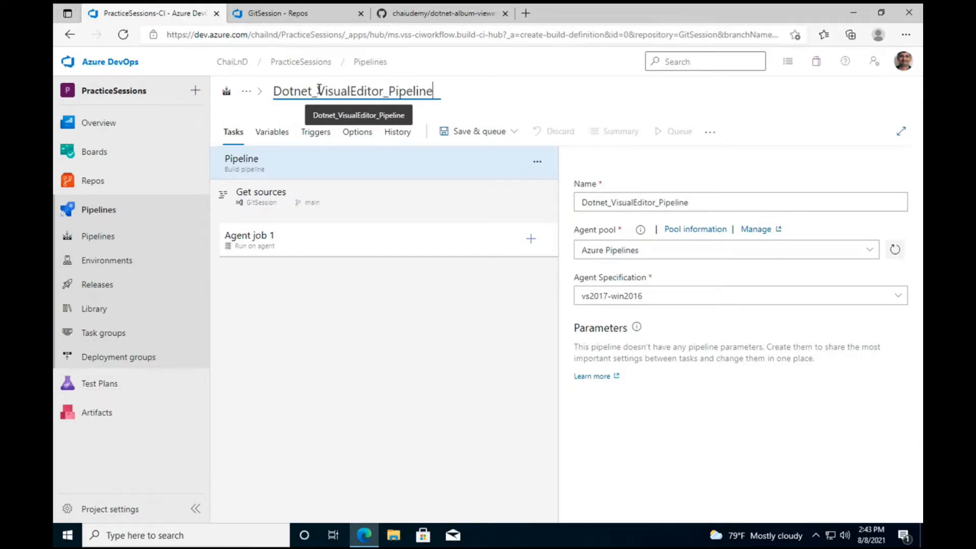
{"action": "left_click", "coordinate": [368, 327]}
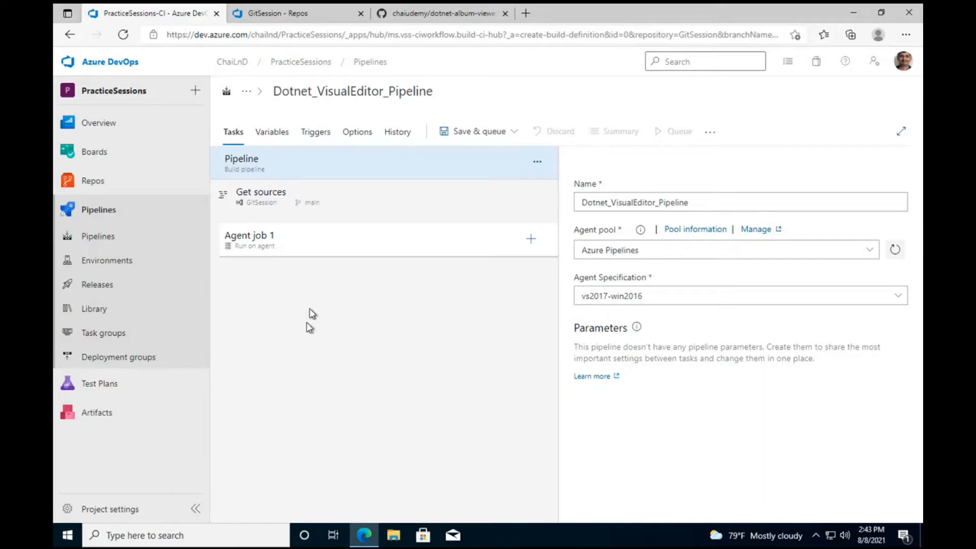
Enable continuous integration for GitSession and add a second Include branch filter.
{"action": "left_click", "coordinate": [272, 133]}
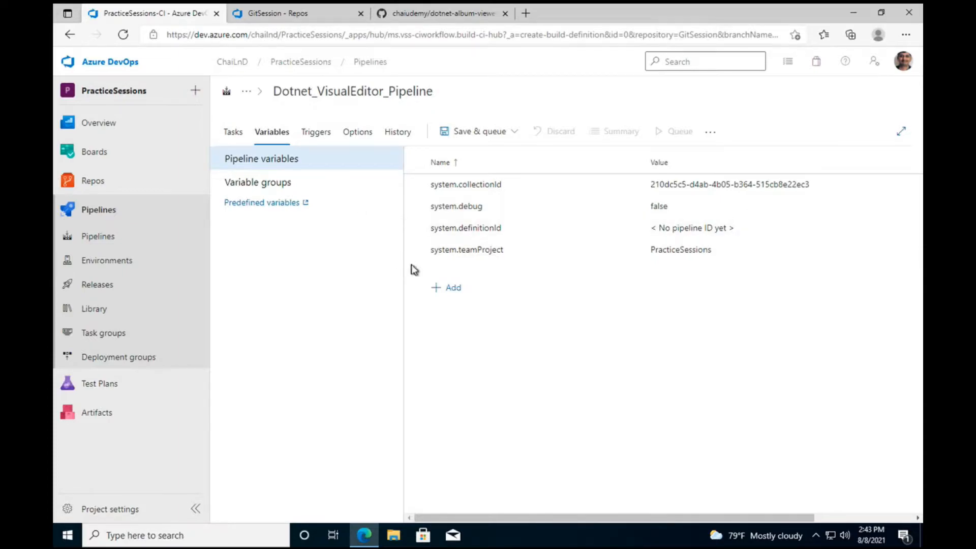
{"action": "left_click", "coordinate": [315, 135]}
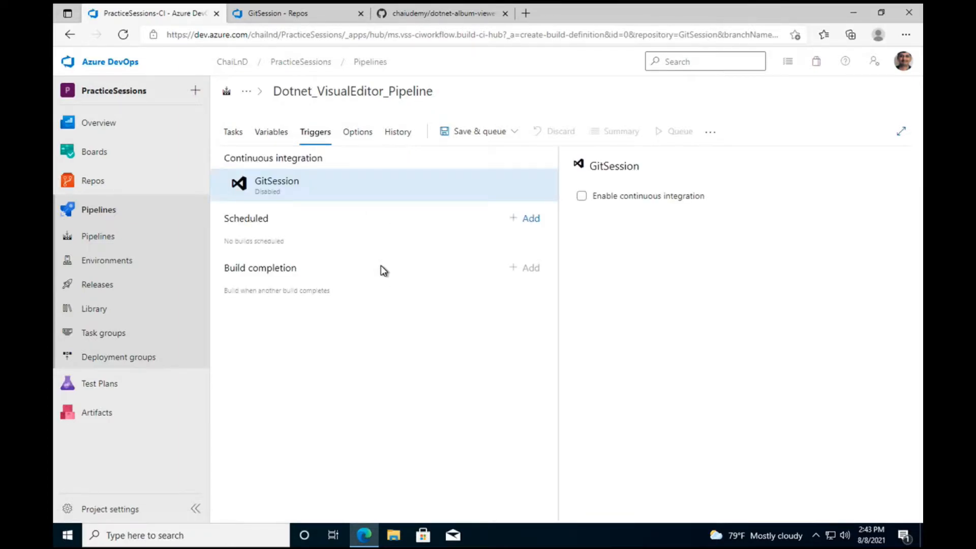
{"action": "left_click", "coordinate": [583, 196]}
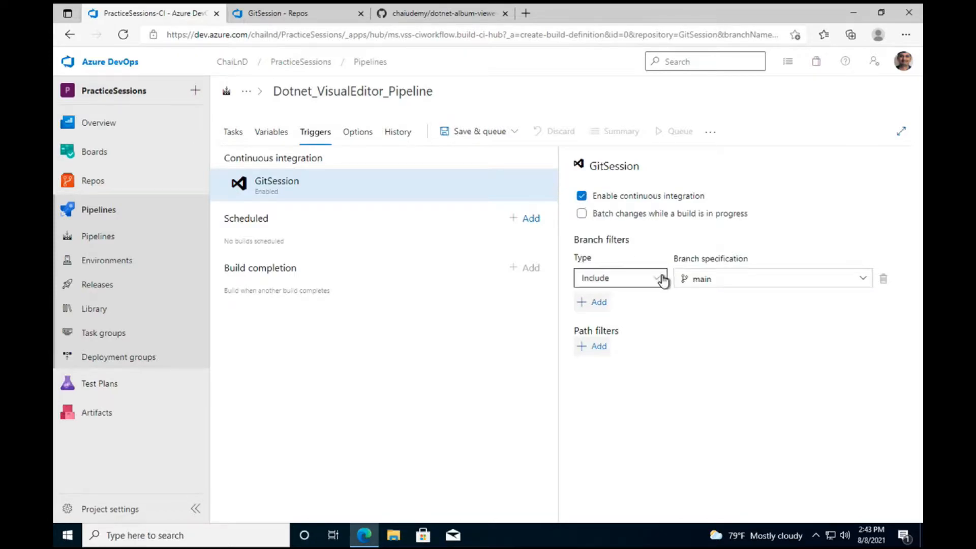
{"action": "left_click", "coordinate": [746, 279]}
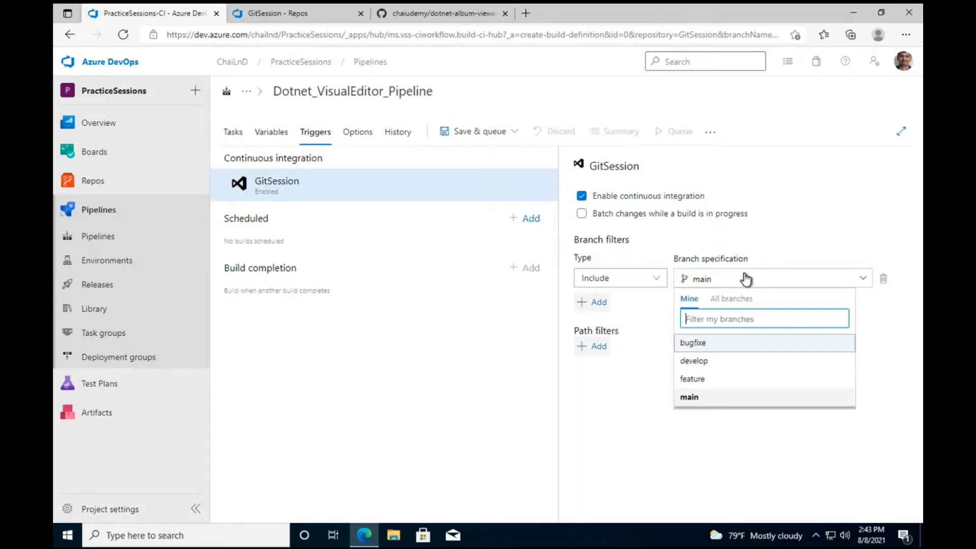
{"action": "left_click", "coordinate": [619, 420]}
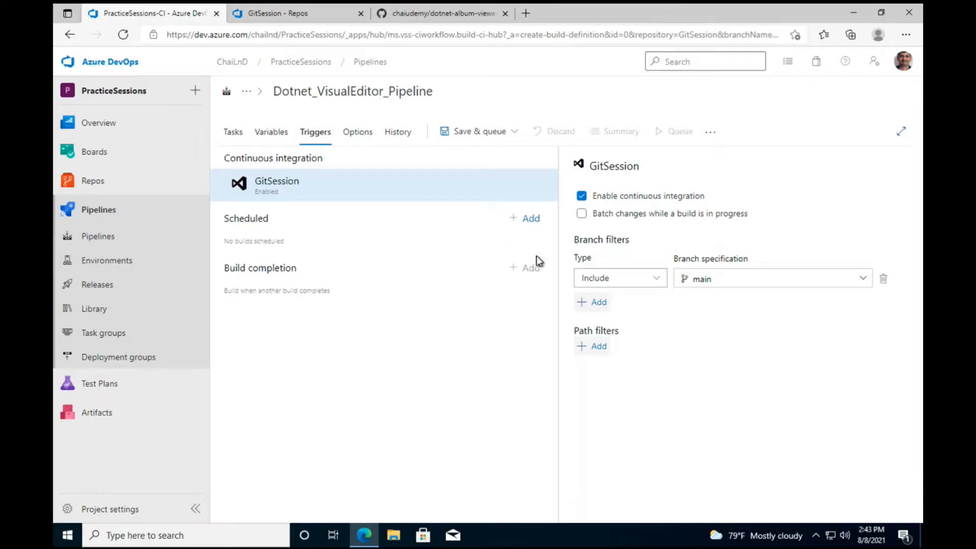
{"action": "left_click", "coordinate": [592, 302]}
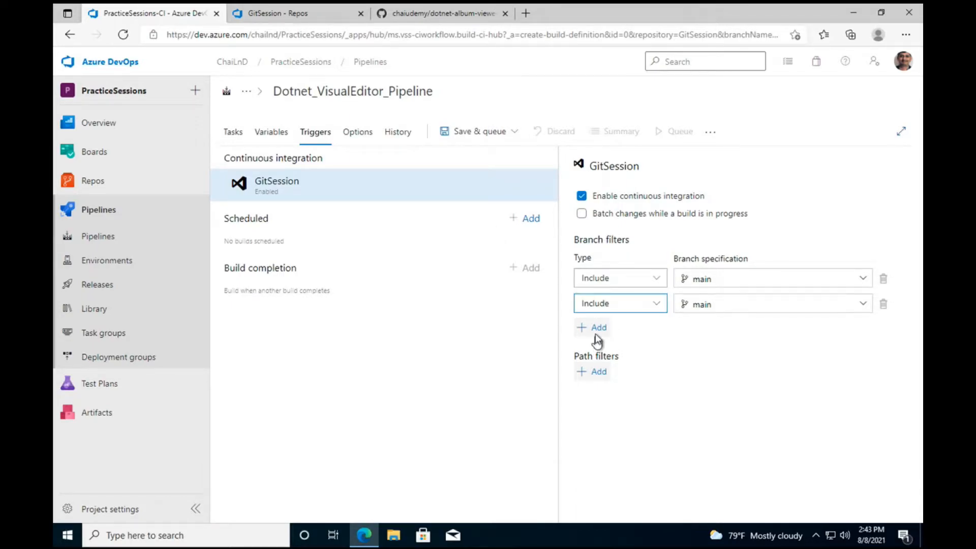
Set the second branch filter to the develop branch and remove that filter from the continuous integration trigger.
{"action": "left_click", "coordinate": [864, 304]}
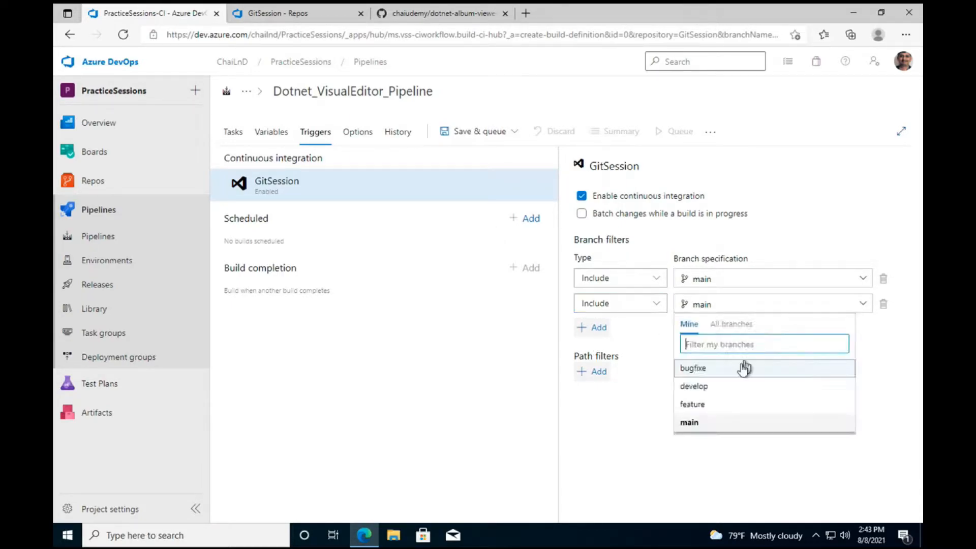
{"action": "left_click", "coordinate": [723, 386]}
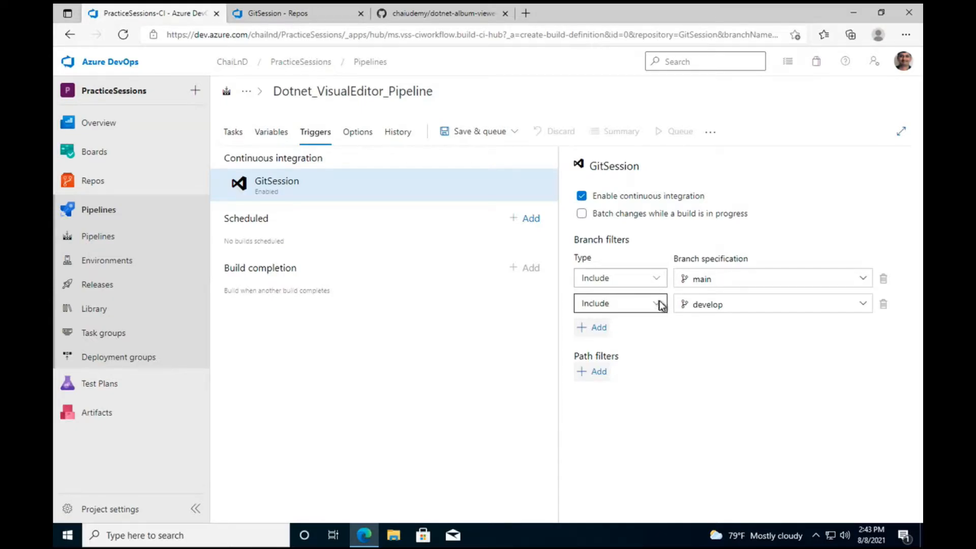
{"action": "left_click", "coordinate": [885, 304]}
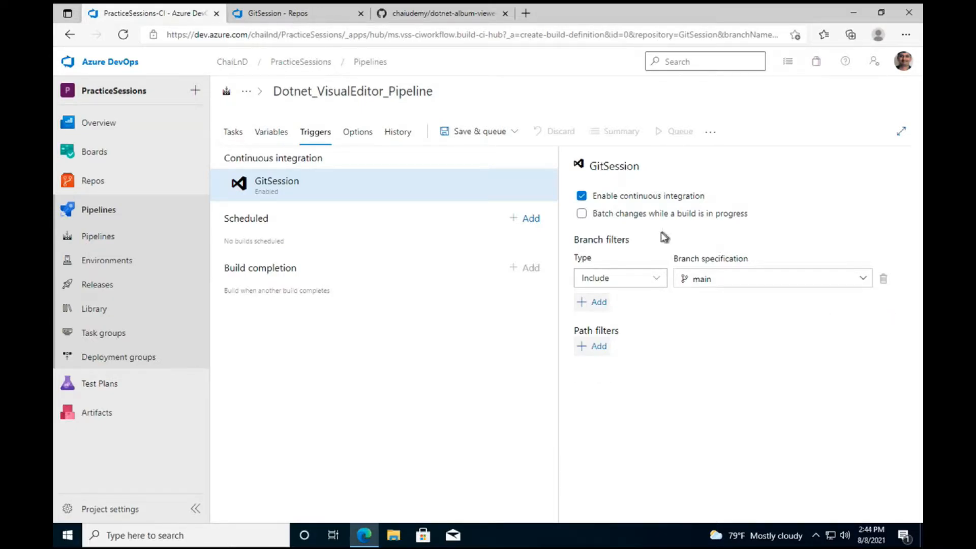
Try the Exclude and Include types on the main branch filter, ending with Exclude.
{"action": "left_click", "coordinate": [655, 283]}
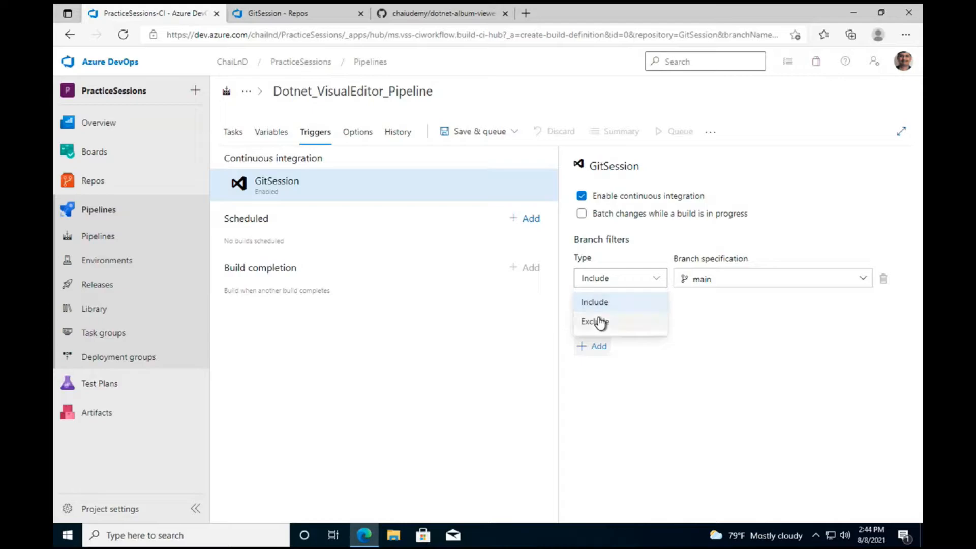
{"action": "left_click", "coordinate": [600, 323]}
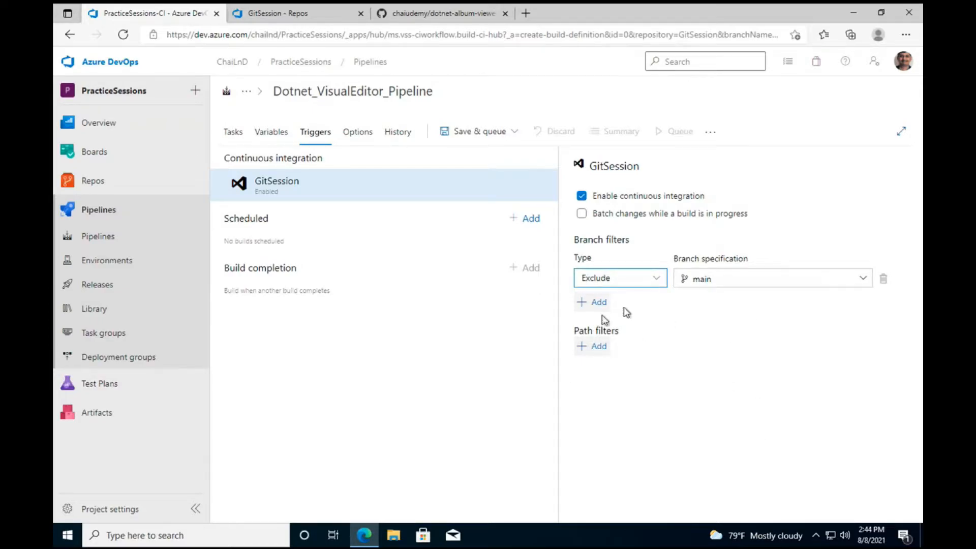
{"action": "left_click", "coordinate": [660, 277]}
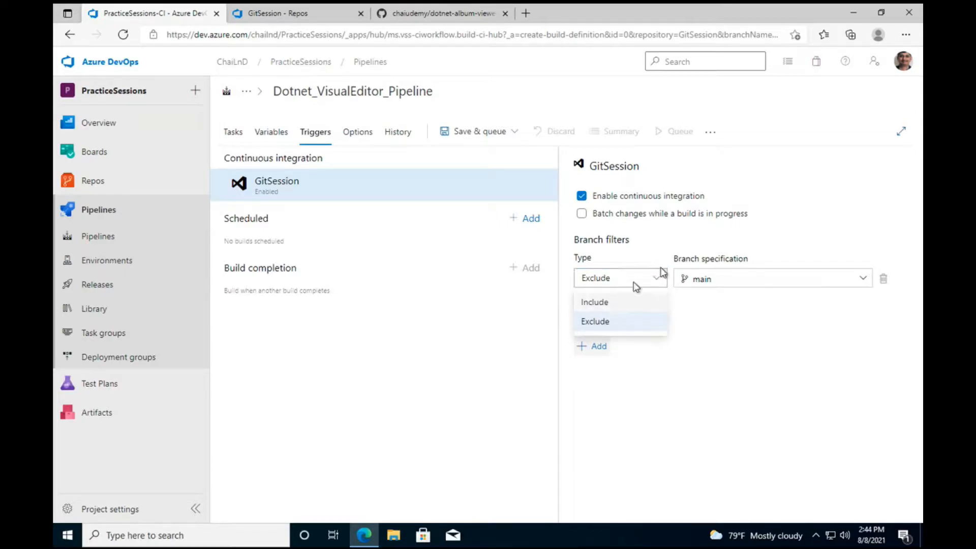
{"action": "left_click", "coordinate": [621, 300]}
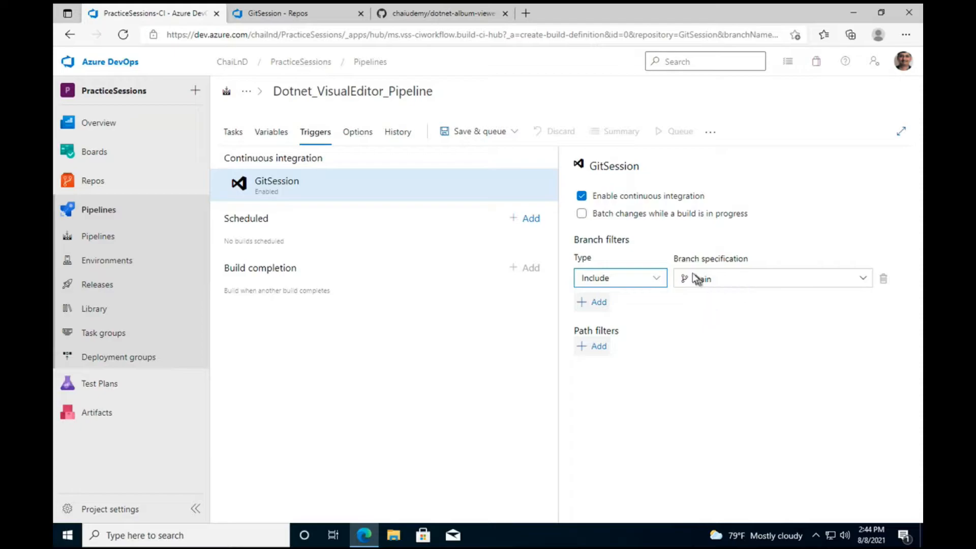
{"action": "left_click", "coordinate": [658, 279]}
{"action": "left_click", "coordinate": [605, 322]}
Review the pipeline's general options, including build number format and status badge links, and its change history.
{"action": "left_click", "coordinate": [350, 130]}
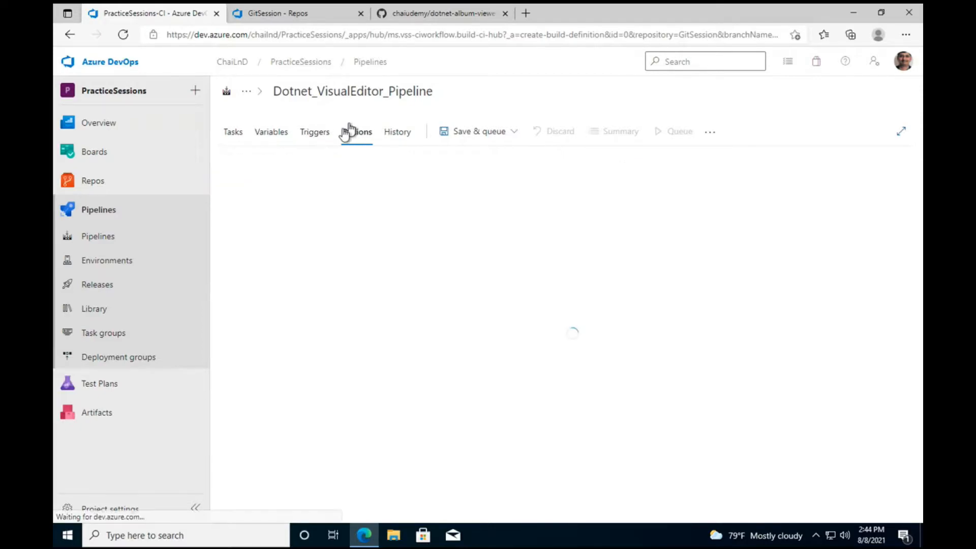
{"action": "scroll", "coordinate": [277, 371], "scroll_direction": "down", "scroll_amount": 1}
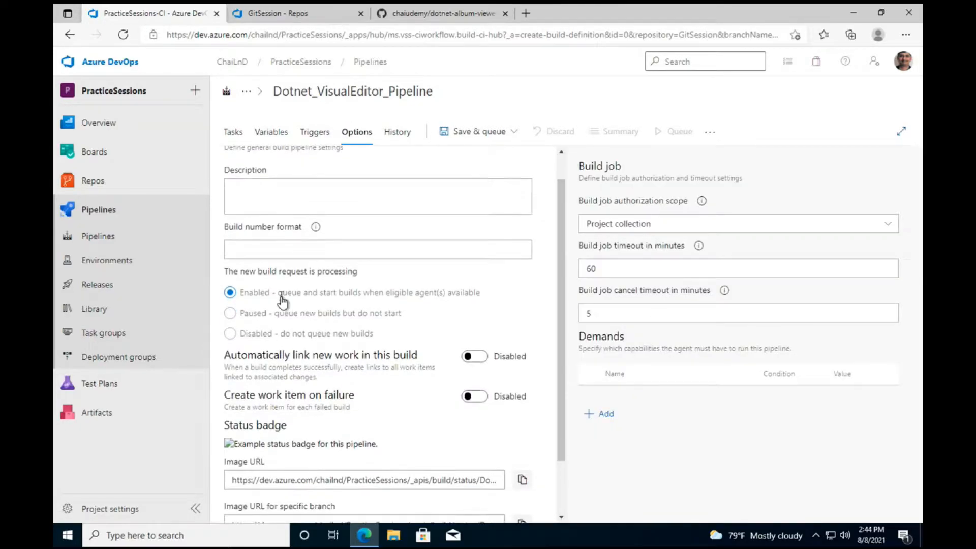
{"action": "scroll", "coordinate": [273, 244], "scroll_direction": "down", "scroll_amount": 1}
{"action": "left_click", "coordinate": [273, 226]}
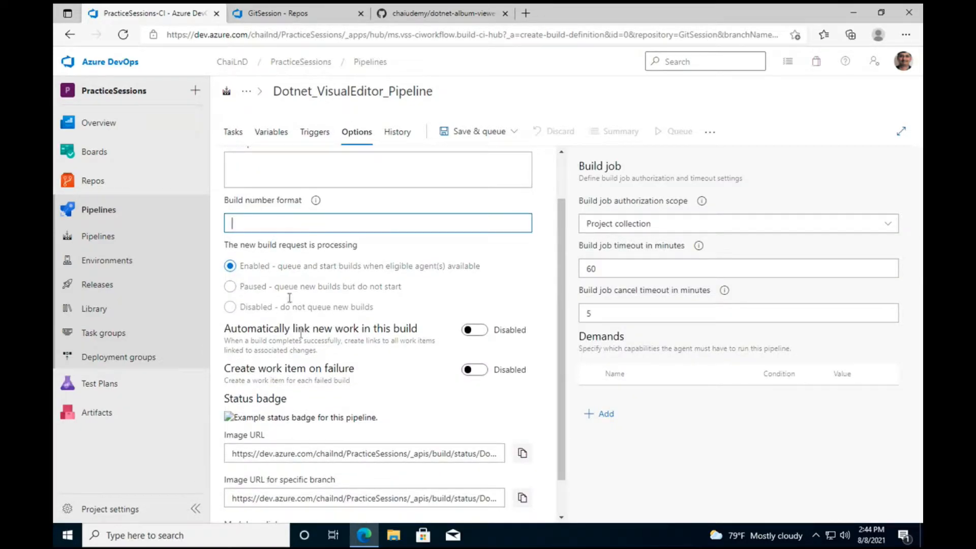
{"action": "scroll", "coordinate": [305, 379], "scroll_direction": "down", "scroll_amount": 1}
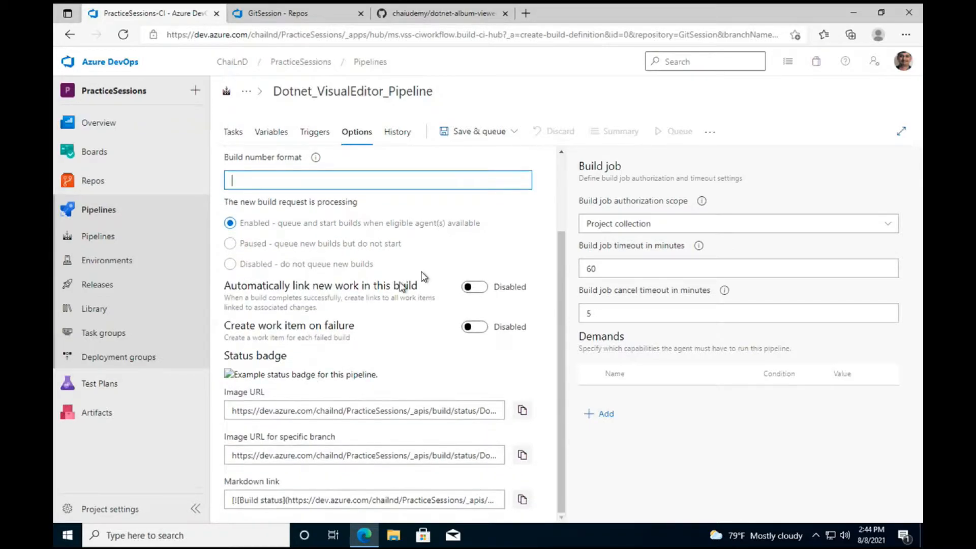
{"action": "left_click", "coordinate": [399, 133]}
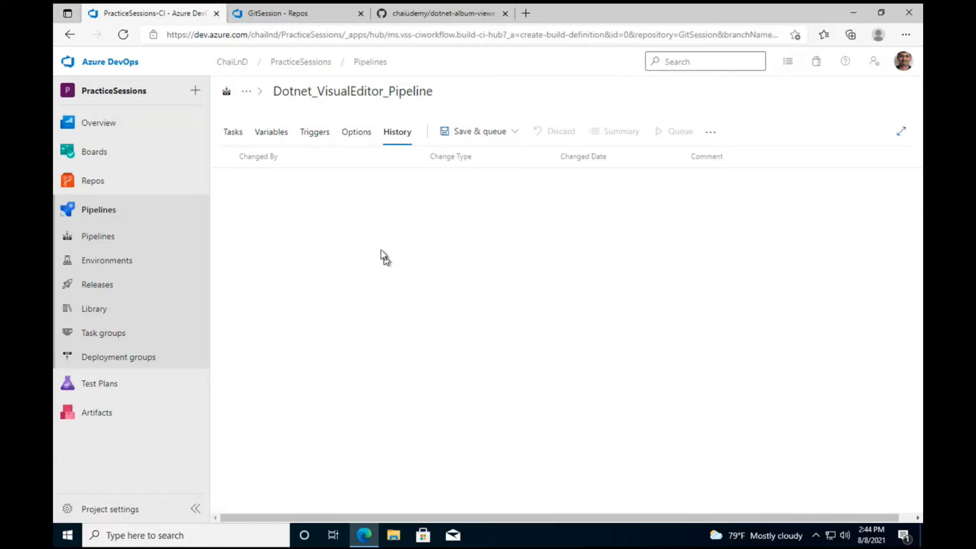
In the Get sources settings, set Clean to true and choose All build directories as the clean option.
{"action": "left_click", "coordinate": [235, 132]}
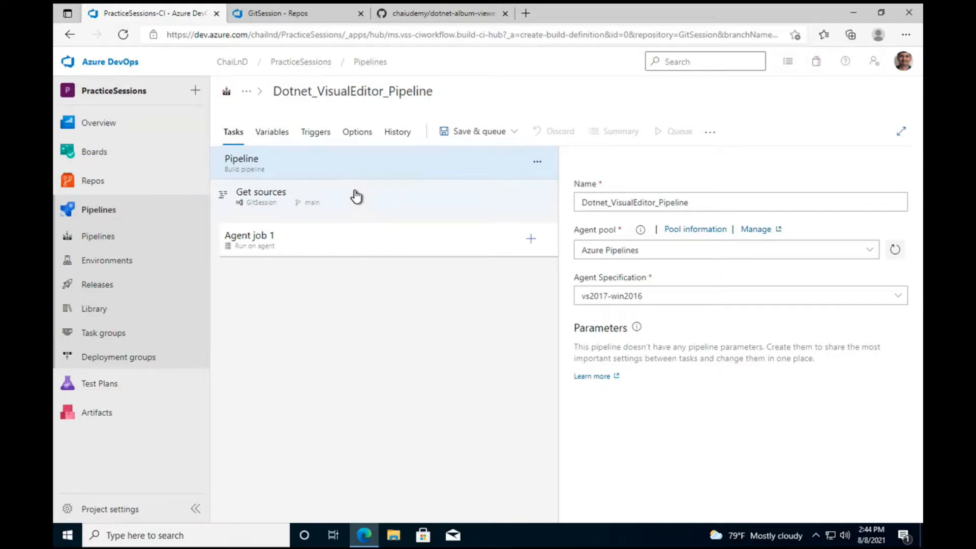
{"action": "left_click", "coordinate": [356, 197]}
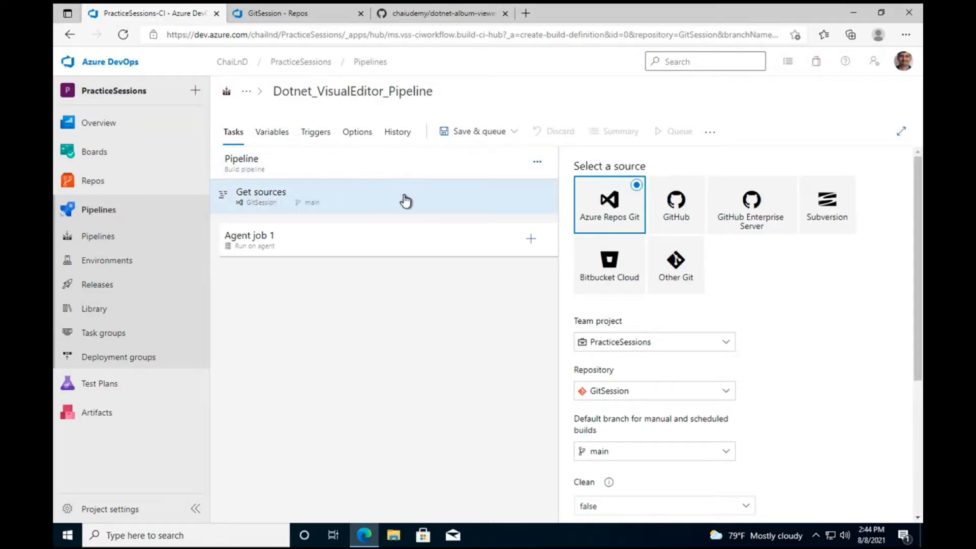
{"action": "scroll", "coordinate": [718, 345], "scroll_direction": "down", "scroll_amount": 2}
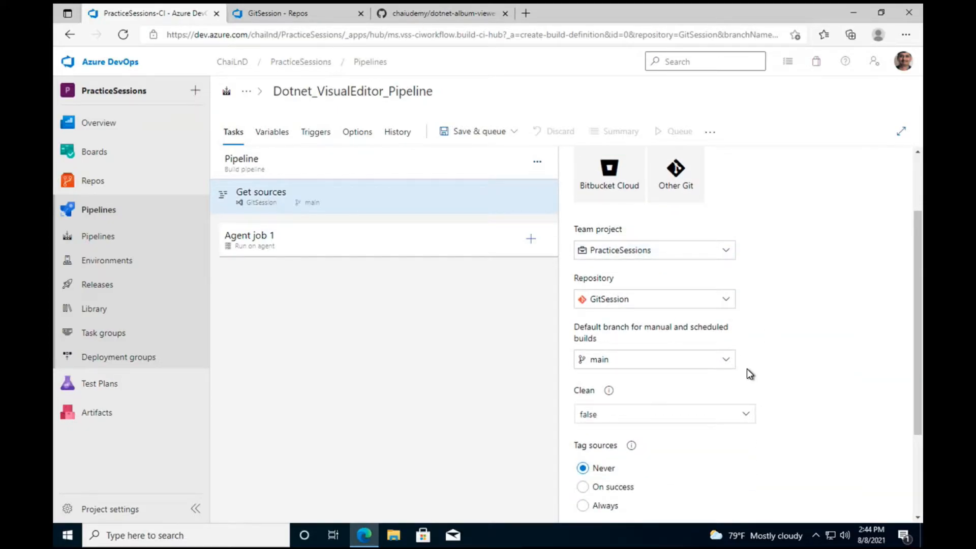
{"action": "scroll", "coordinate": [712, 351], "scroll_direction": "down", "scroll_amount": 1}
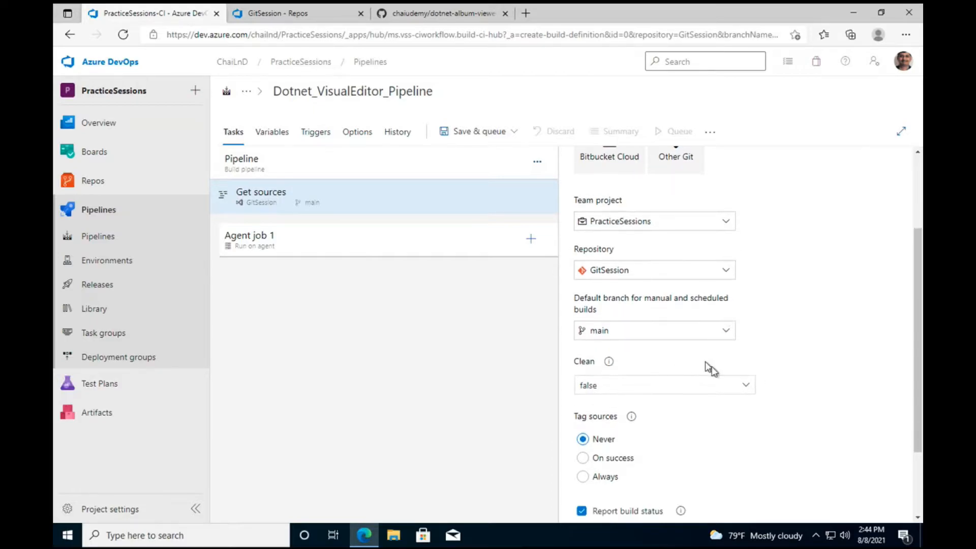
{"action": "left_click", "coordinate": [748, 386]}
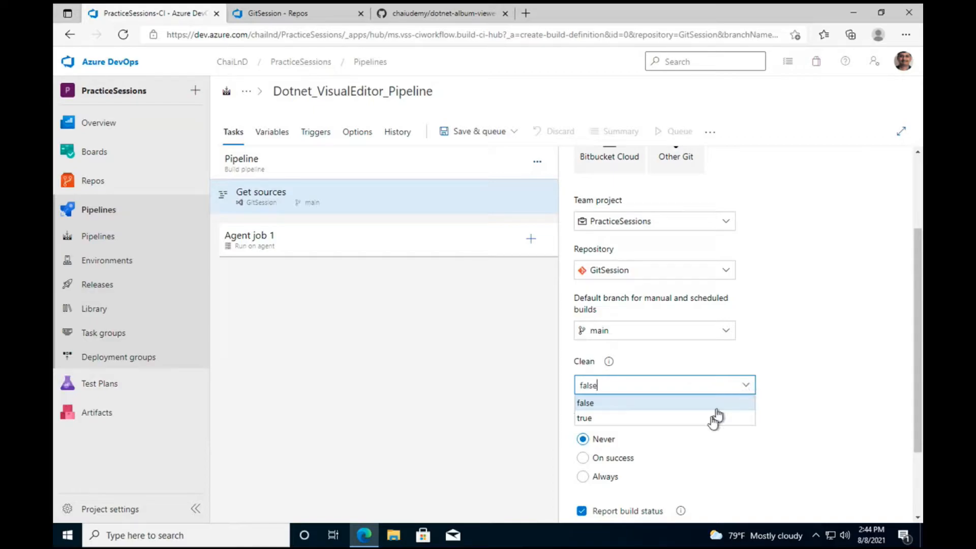
{"action": "left_click", "coordinate": [700, 425]}
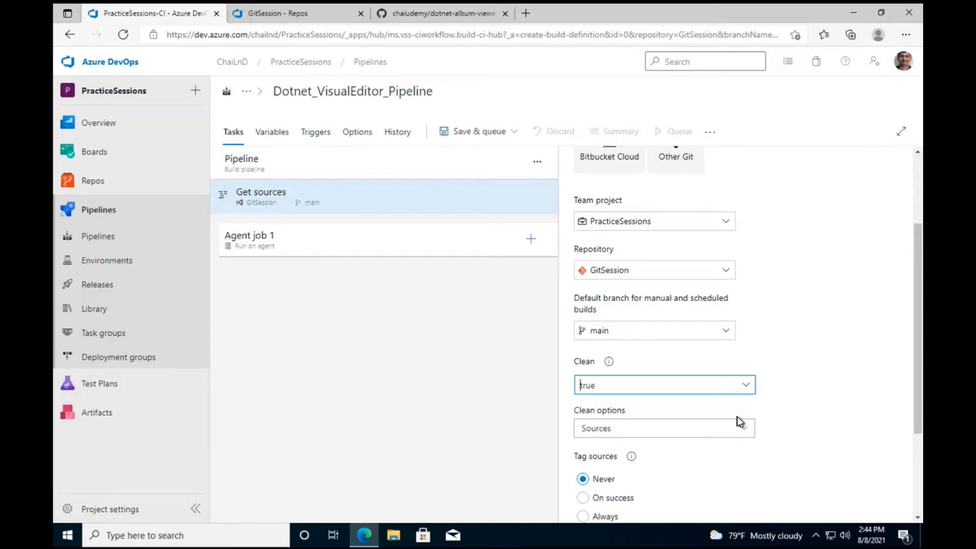
{"action": "scroll", "coordinate": [740, 422], "scroll_direction": "down", "scroll_amount": 1}
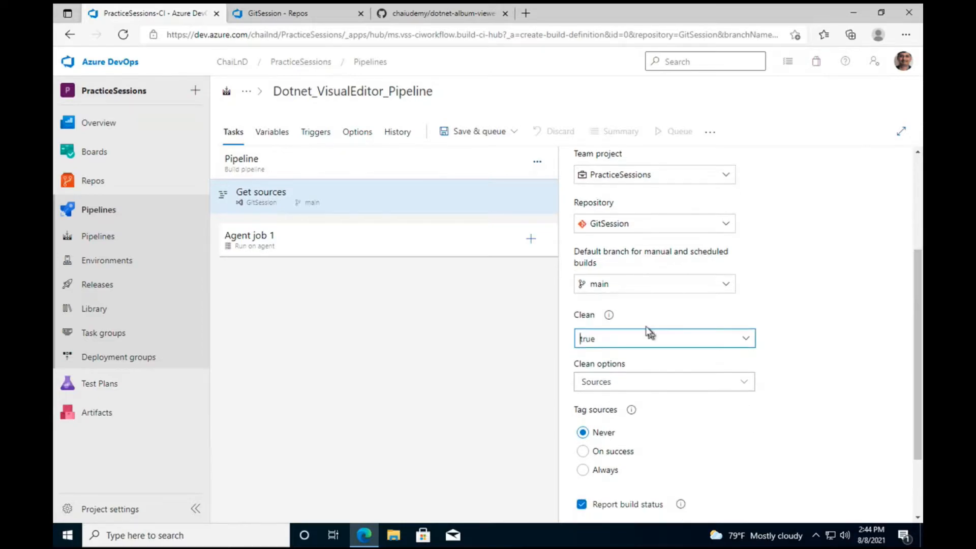
{"action": "left_click", "coordinate": [746, 383]}
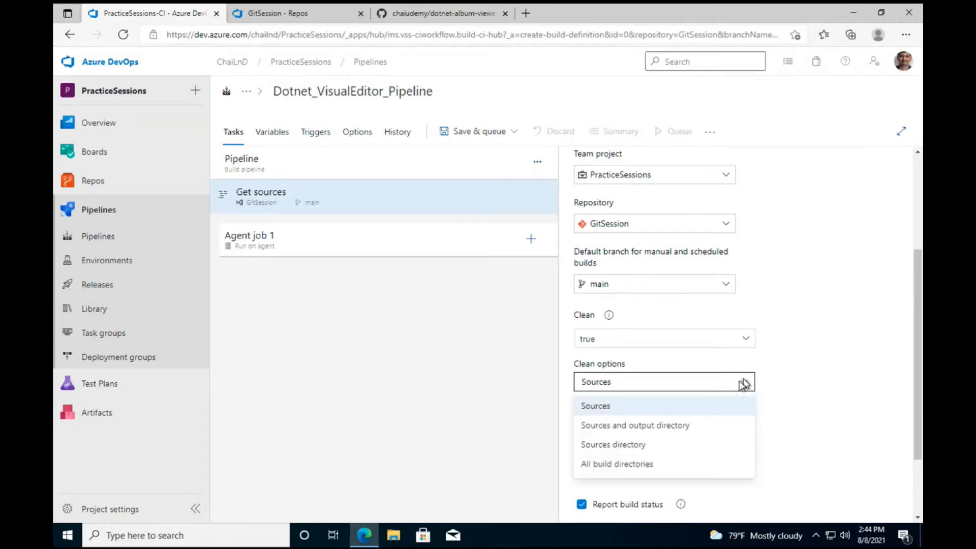
{"action": "left_click", "coordinate": [644, 464]}
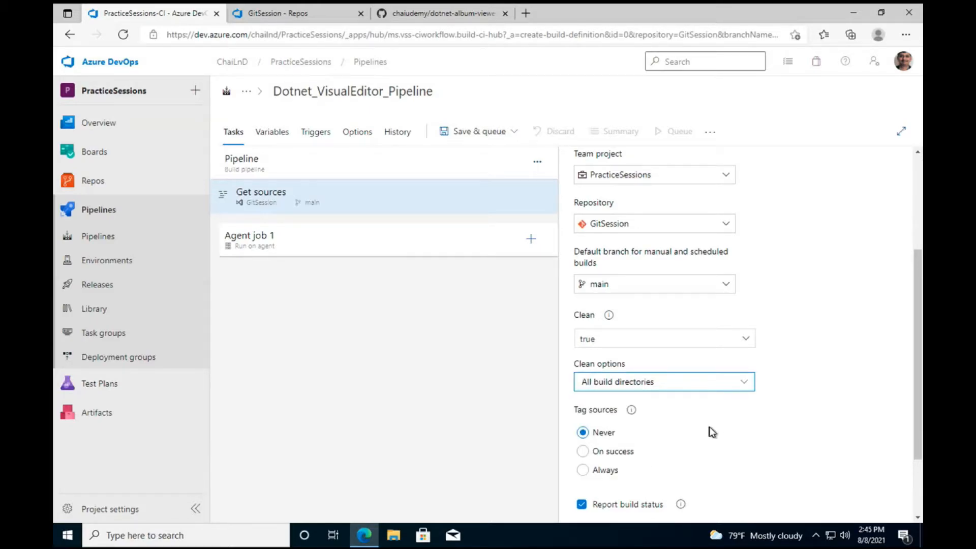
{"action": "scroll", "coordinate": [712, 432], "scroll_direction": "down", "scroll_amount": 1}
{"action": "left_click", "coordinate": [404, 377]}
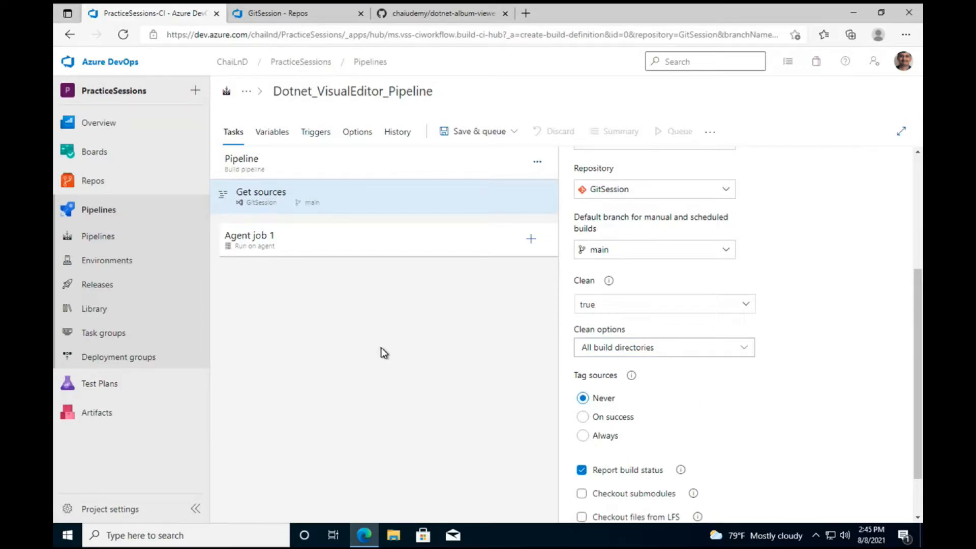
Examine the agent pools available to the pipeline and the pool information for Azure Pipelines.
{"action": "left_click", "coordinate": [464, 173]}
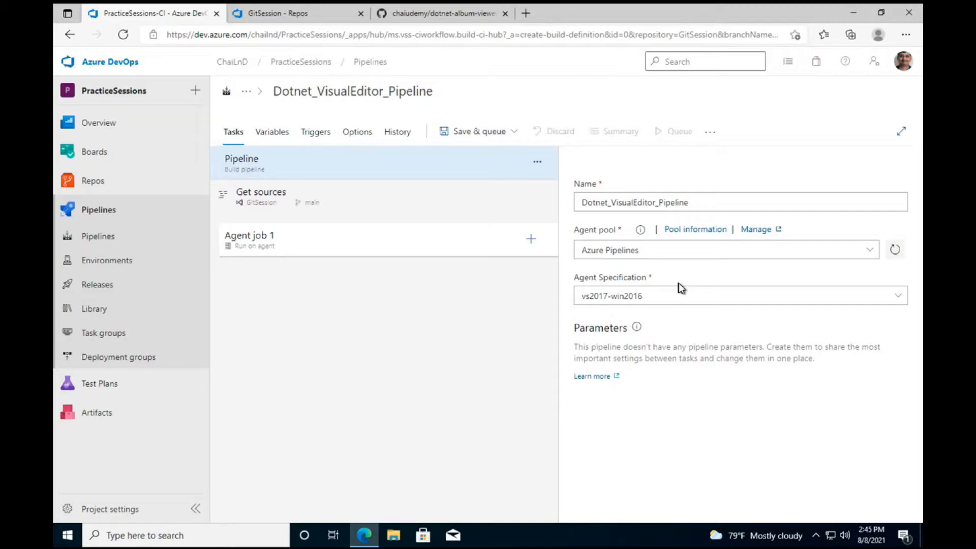
{"action": "left_click", "coordinate": [870, 249]}
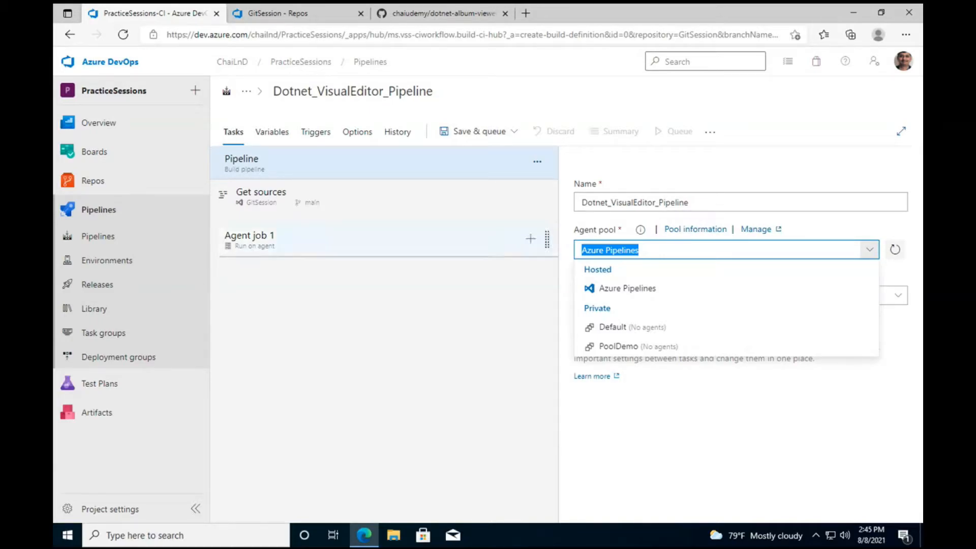
{"action": "mouse_move", "coordinate": [153, 152]}
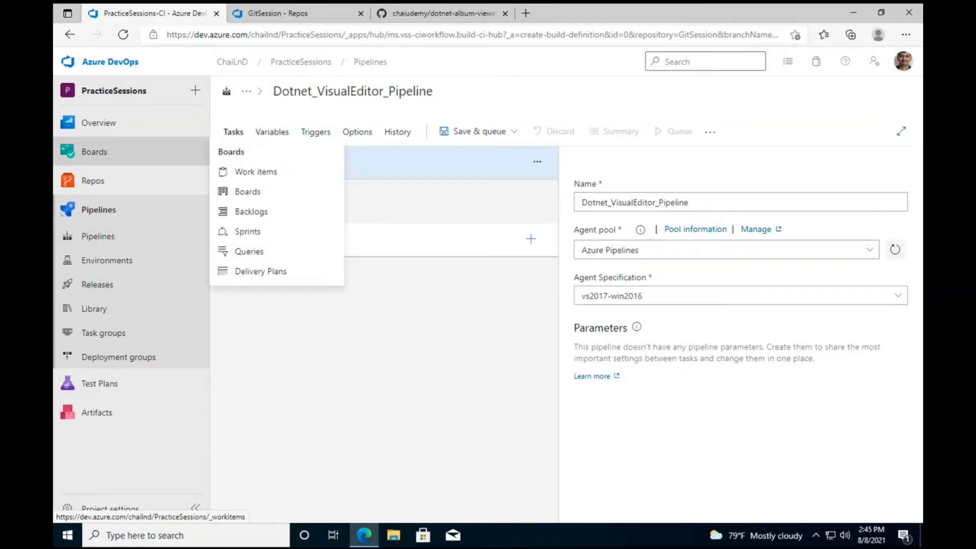
{"action": "left_click", "coordinate": [871, 251]}
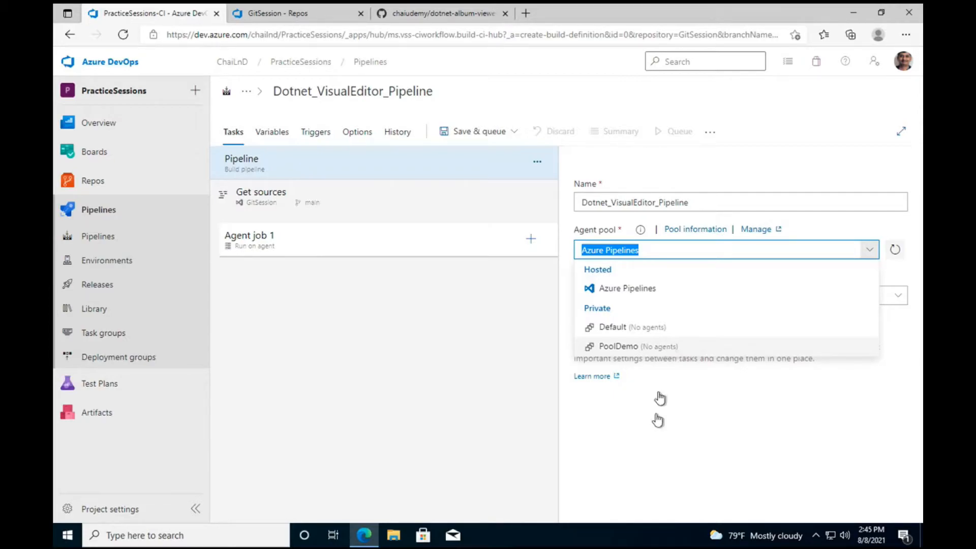
{"action": "left_click", "coordinate": [654, 438]}
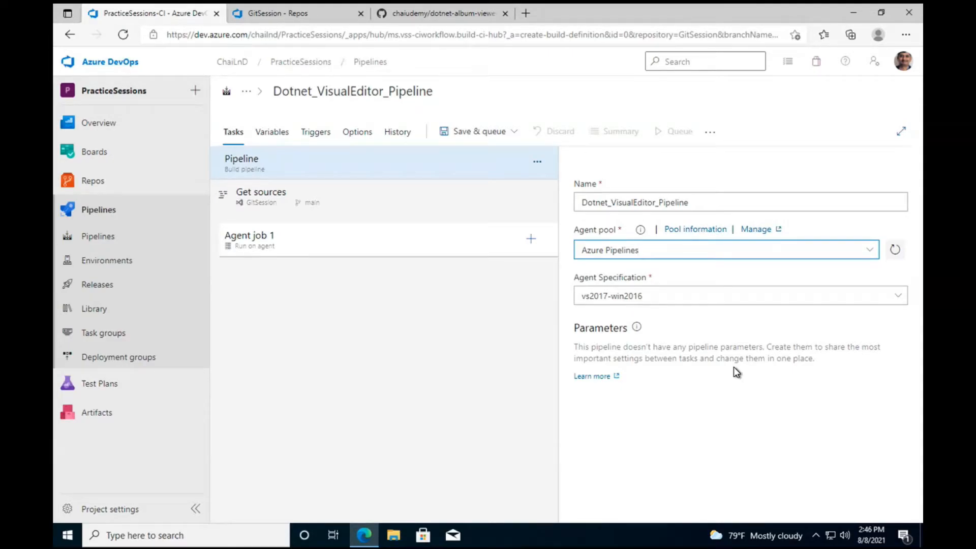
{"action": "left_click", "coordinate": [750, 402]}
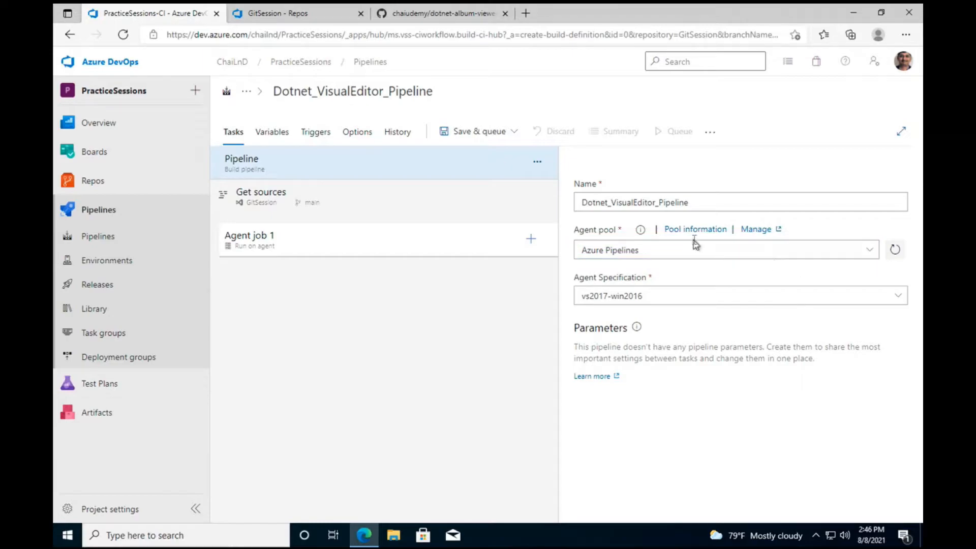
{"action": "left_click", "coordinate": [695, 231]}
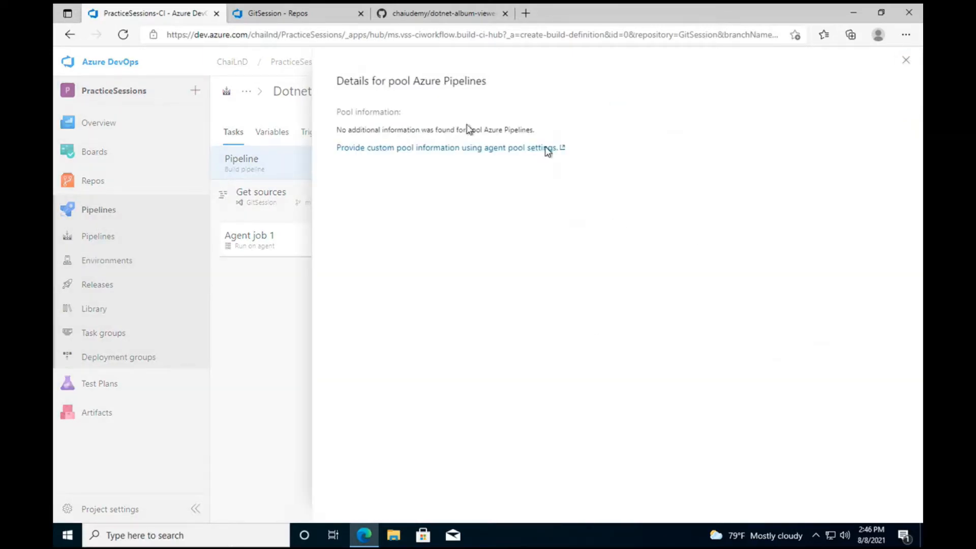
{"action": "left_click", "coordinate": [906, 57]}
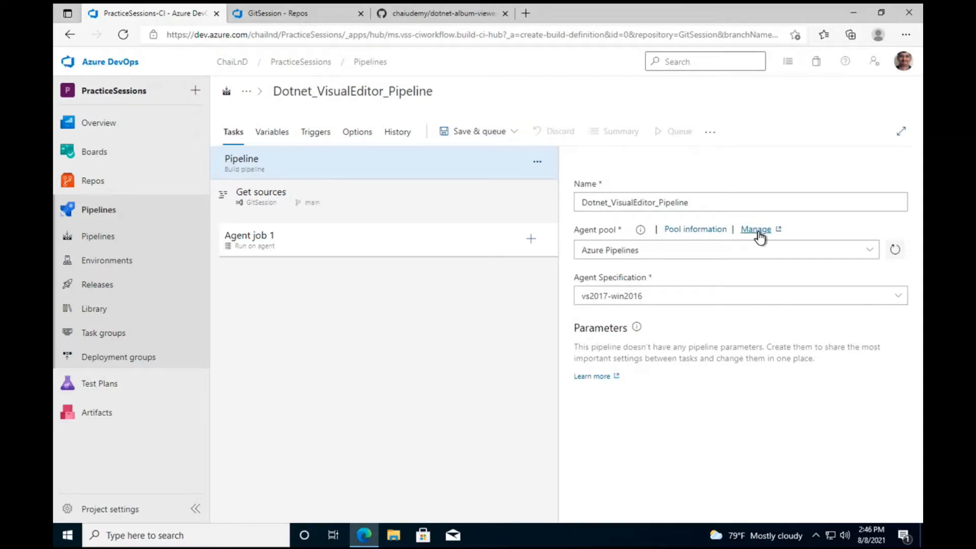
Open agent pool management in the project settings and view the jobs of the PoolDemo pool.
{"action": "left_click", "coordinate": [757, 230]}
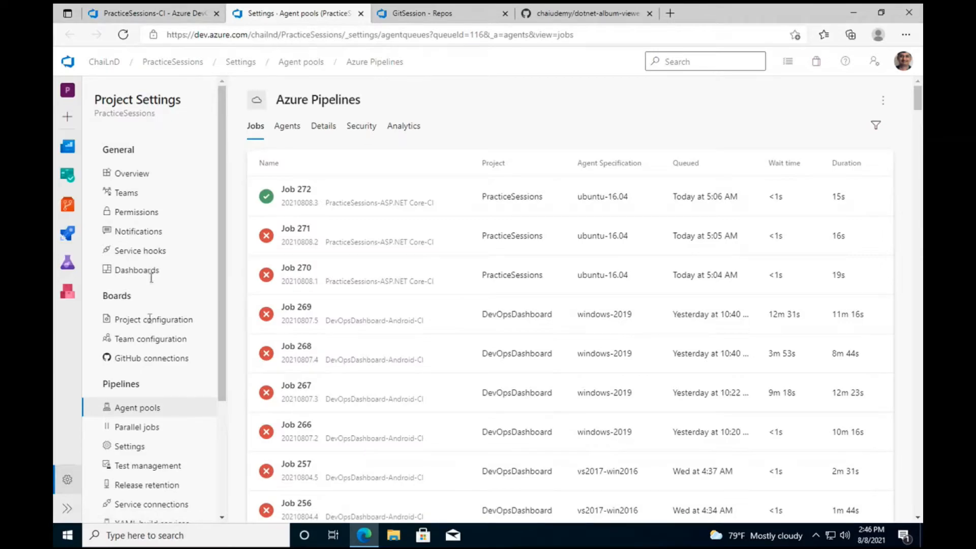
{"action": "scroll", "coordinate": [137, 356], "scroll_direction": "down", "scroll_amount": 1}
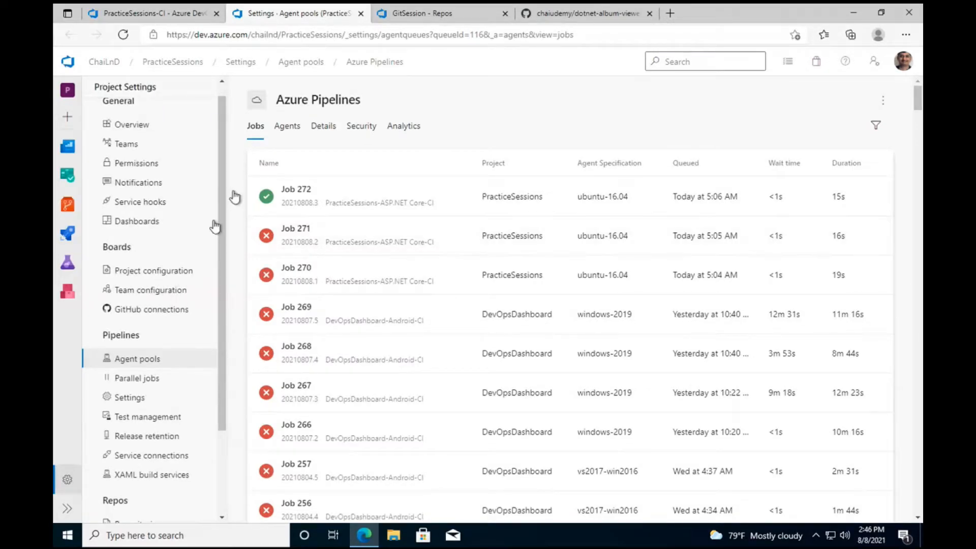
{"action": "left_click", "coordinate": [206, 289]}
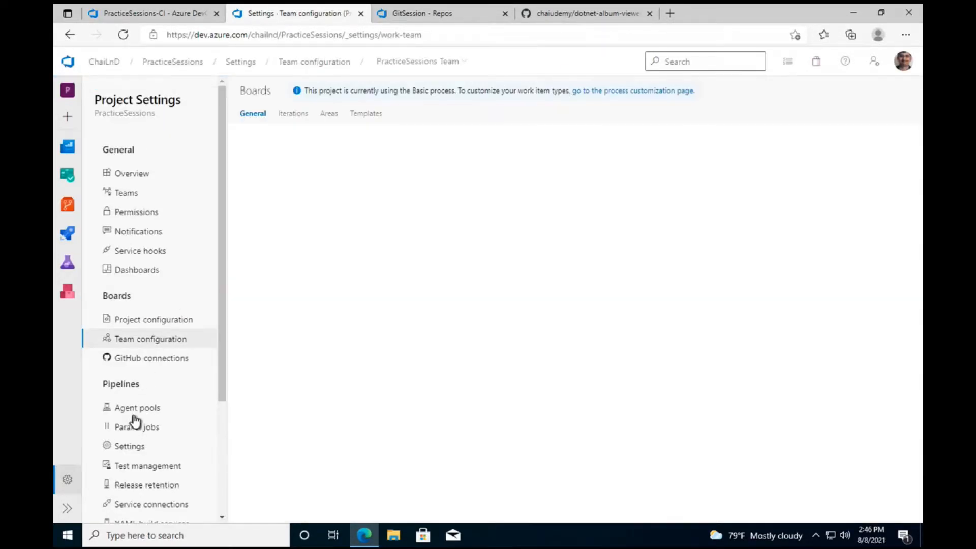
{"action": "left_click", "coordinate": [133, 411]}
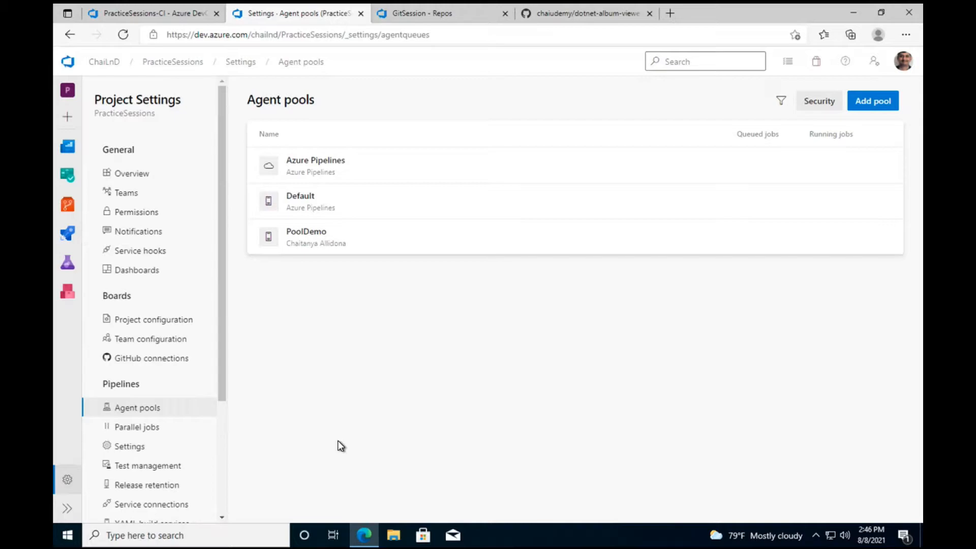
{"action": "left_click", "coordinate": [318, 239]}
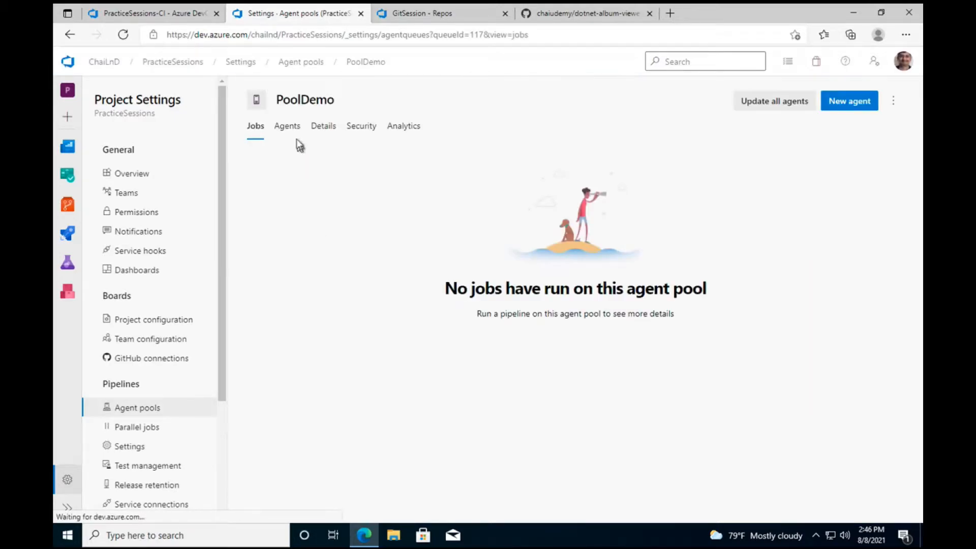
View the agents of the PoolDemo pool and open the new agent instructions, comparing the Windows, macOS and Linux versions.
{"action": "left_click", "coordinate": [293, 129]}
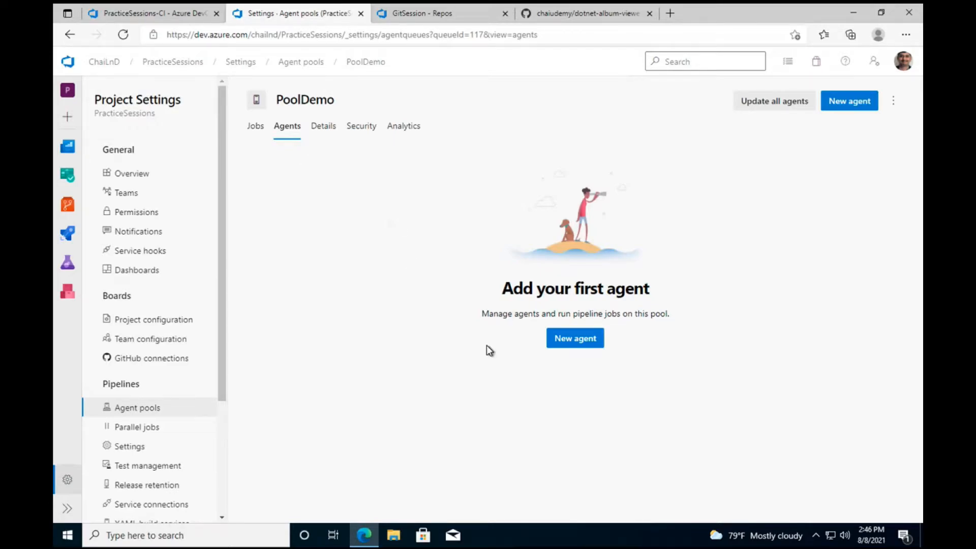
{"action": "left_click", "coordinate": [570, 339]}
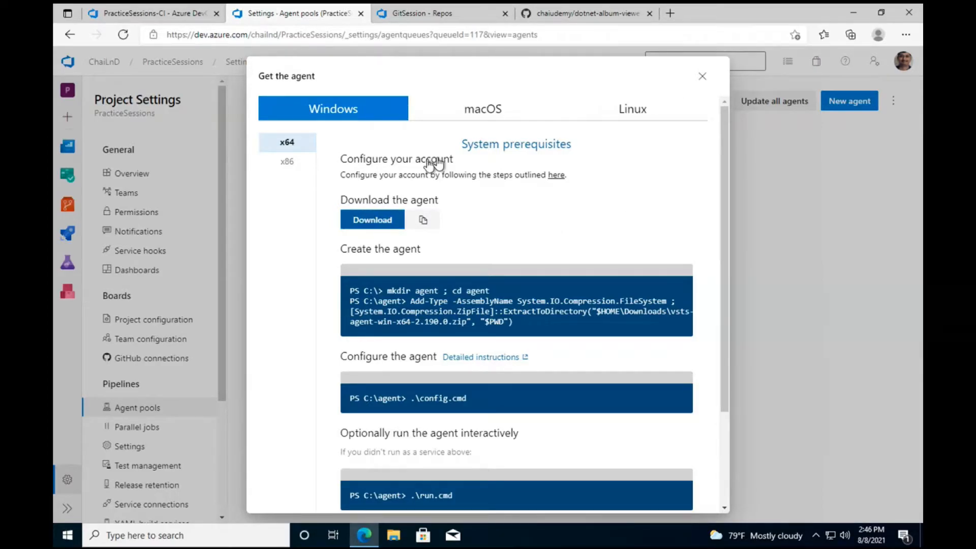
{"action": "left_click", "coordinate": [477, 114]}
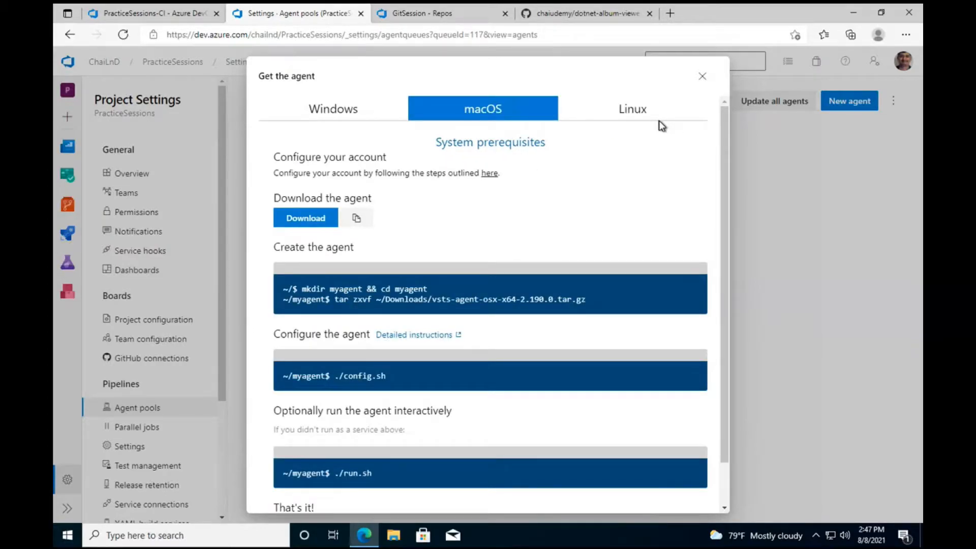
{"action": "left_click", "coordinate": [617, 116]}
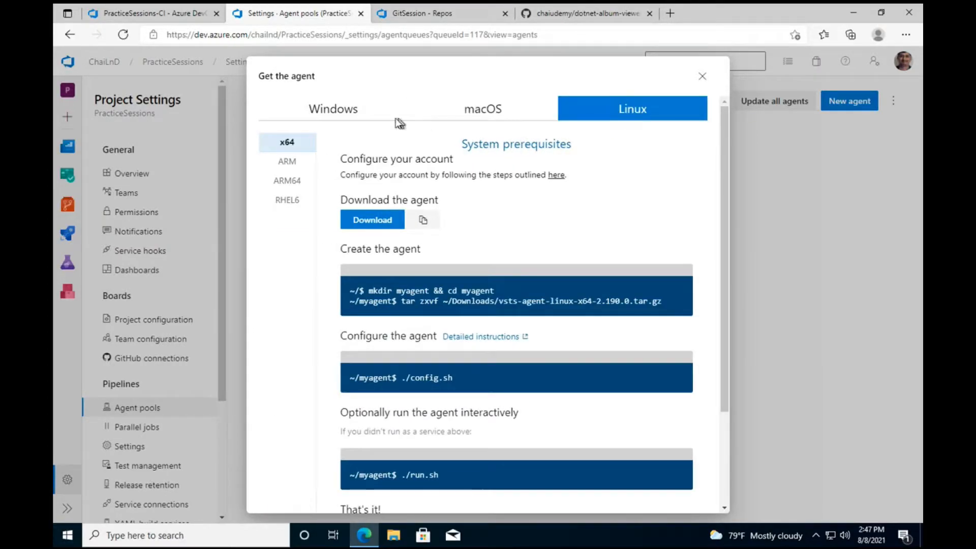
{"action": "left_click", "coordinate": [363, 111]}
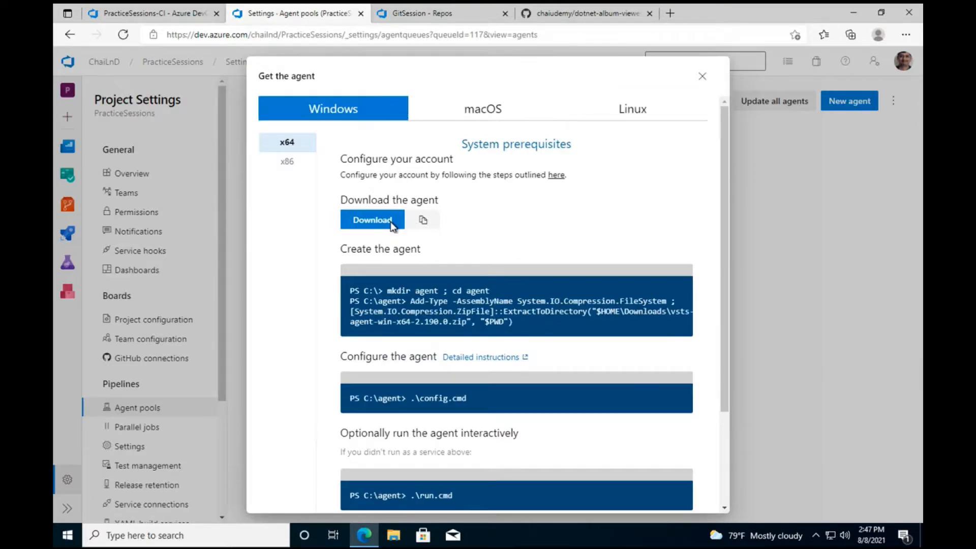
Read through the Windows x64 instructions for downloading, creating, configuring and running an agent, and close them.
{"action": "scroll", "coordinate": [481, 396], "scroll_direction": "down", "scroll_amount": 3}
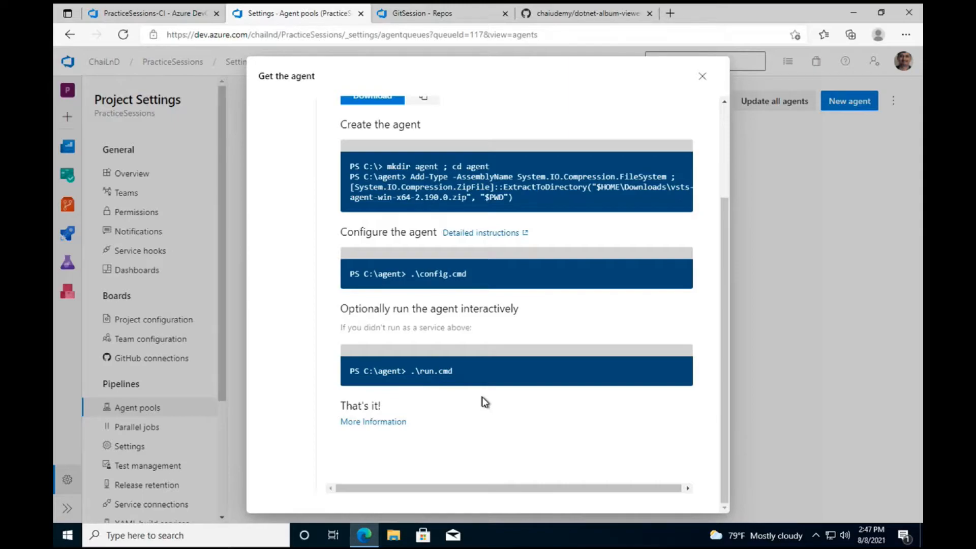
{"action": "scroll", "coordinate": [465, 369], "scroll_direction": "up", "scroll_amount": 2}
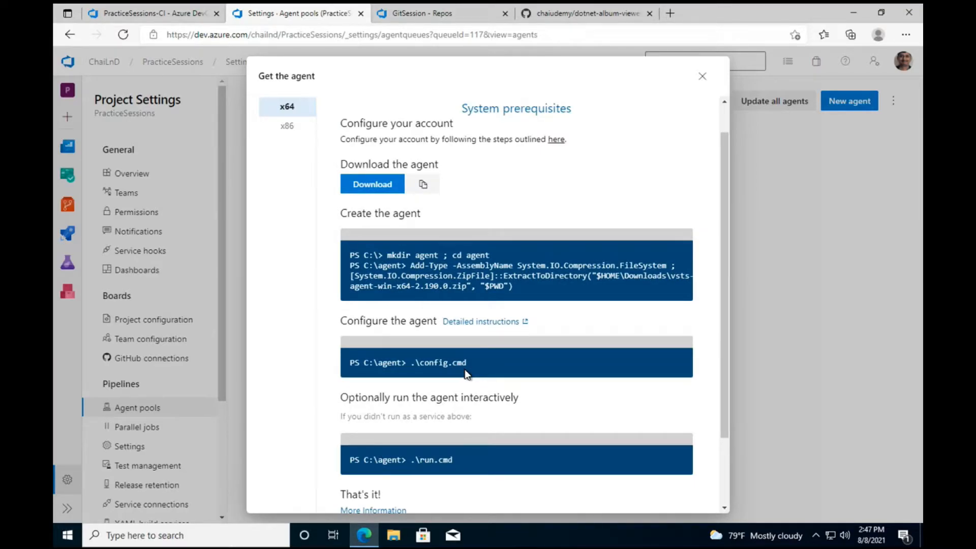
{"action": "left_click", "coordinate": [391, 187]}
{"action": "scroll", "coordinate": [466, 243], "scroll_direction": "down", "scroll_amount": 1}
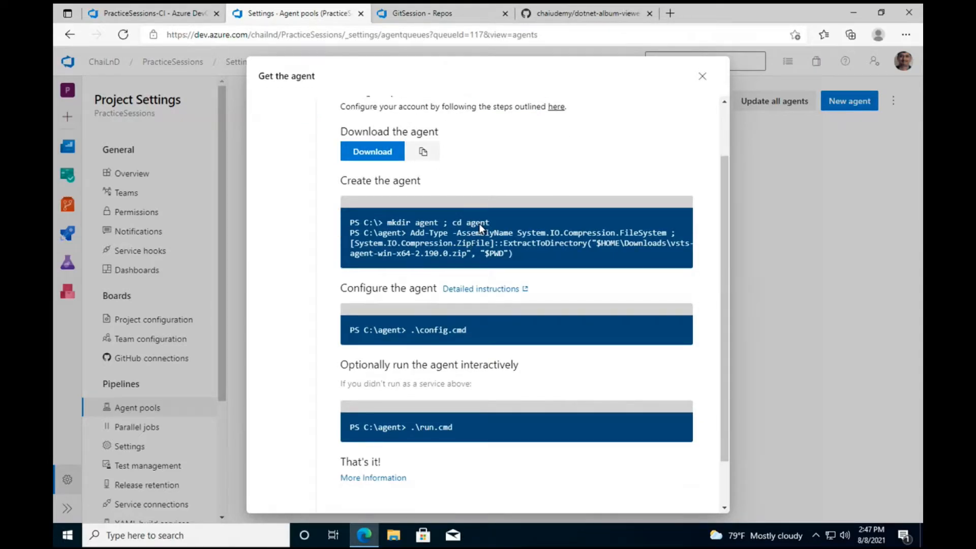
{"action": "scroll", "coordinate": [686, 214], "scroll_direction": "down", "scroll_amount": 2}
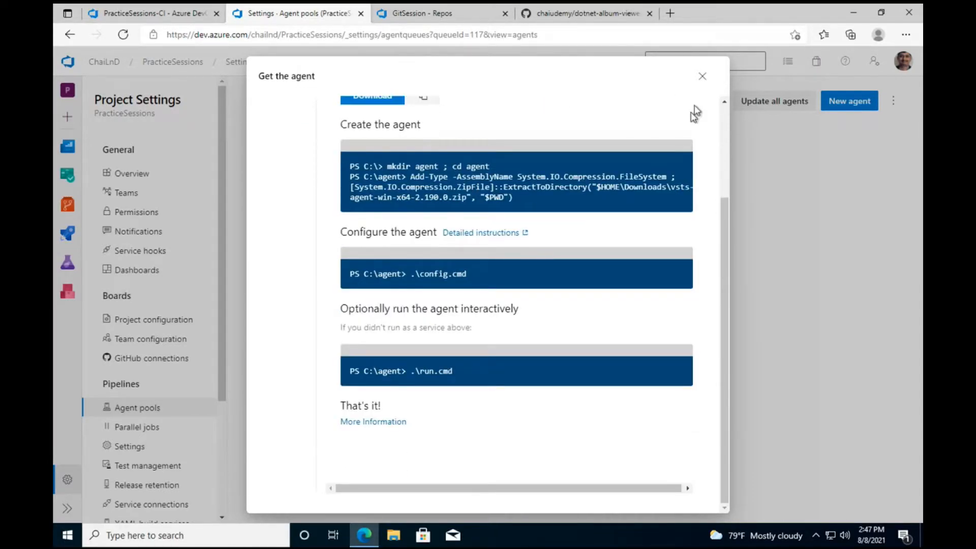
{"action": "left_click", "coordinate": [702, 76]}
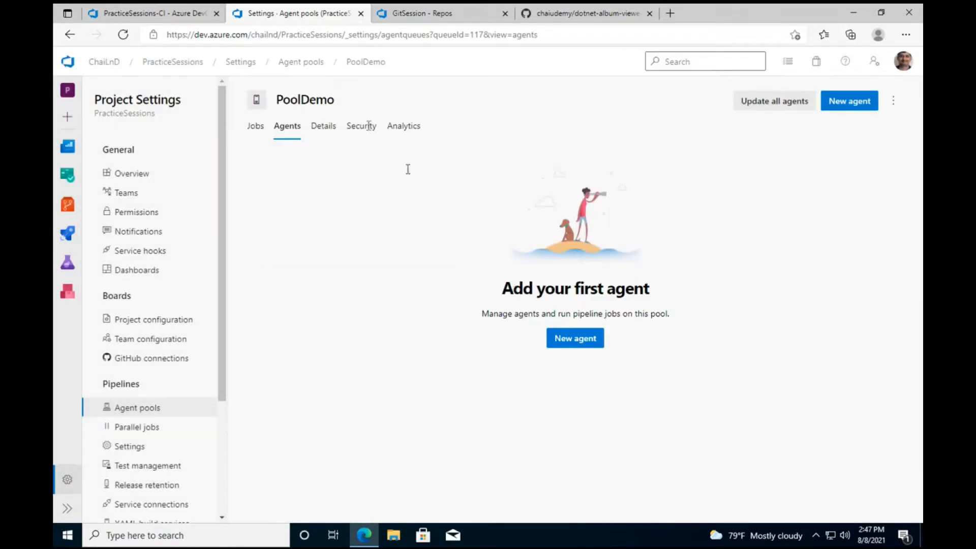
Return to the pipeline editor and choose Azure Pipelines as the agent pool for Dotnet_VisualEditor_Pipeline.
{"action": "left_click", "coordinate": [159, 13]}
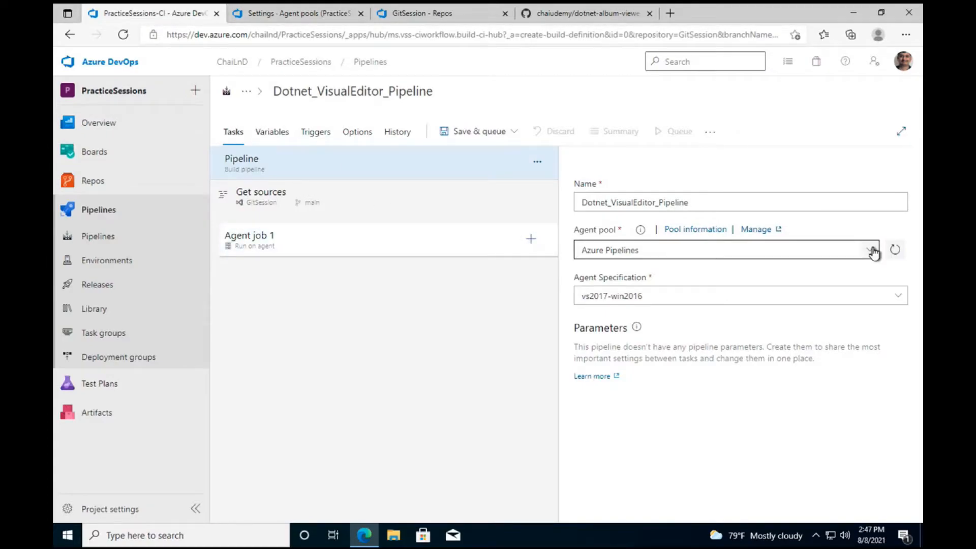
{"action": "left_click", "coordinate": [872, 251]}
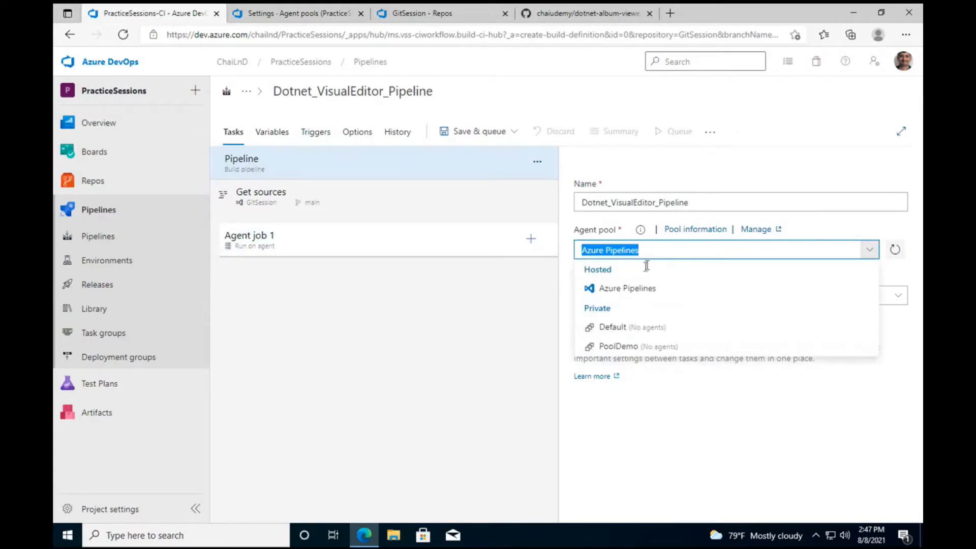
{"action": "left_click", "coordinate": [629, 290]}
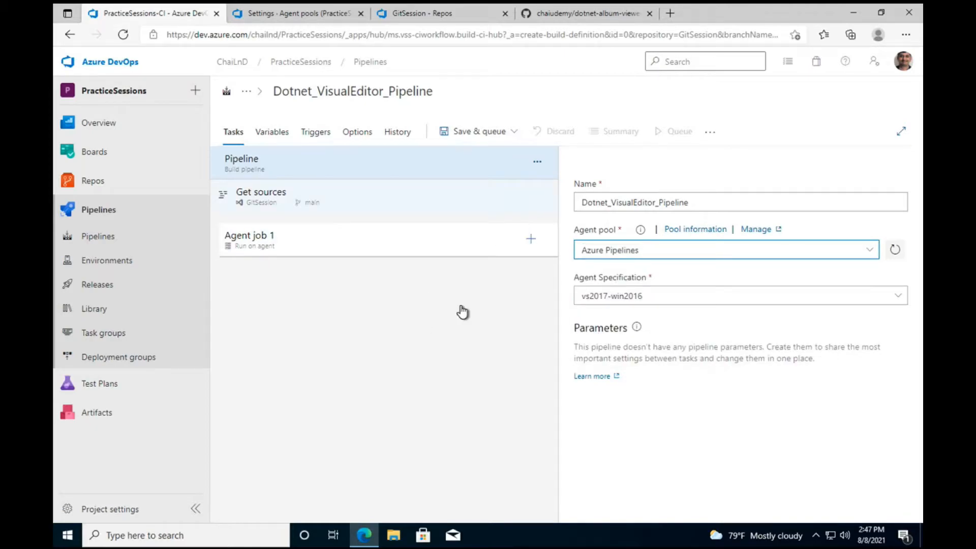
Examine the settings of Agent job 1, the job types that can be added, and the pipeline's agent pool and specification.
{"action": "left_click", "coordinate": [396, 239]}
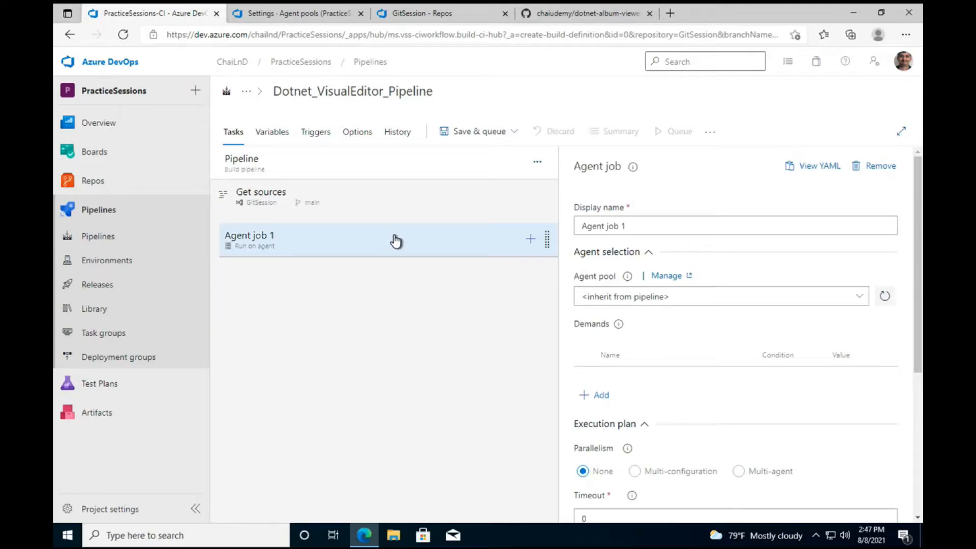
{"action": "left_click", "coordinate": [538, 162]}
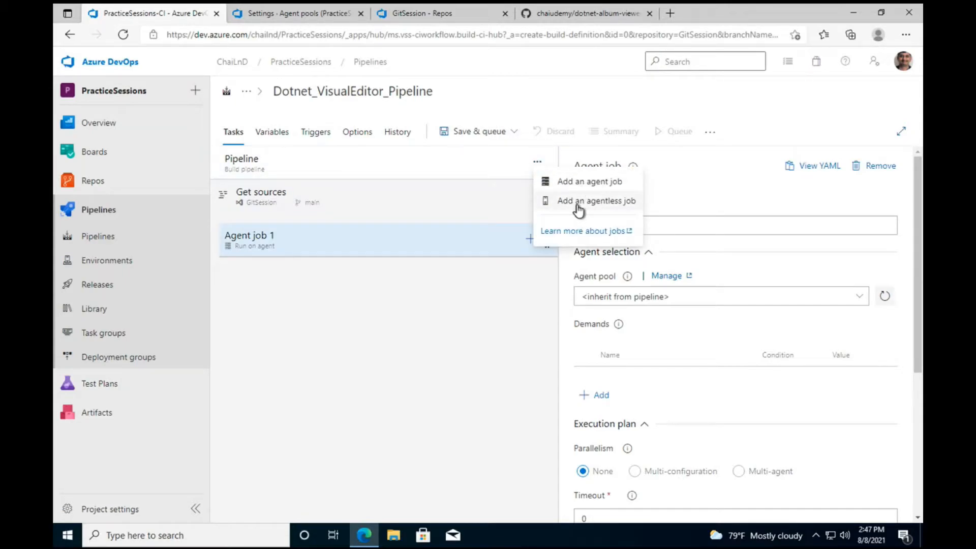
{"action": "left_click", "coordinate": [444, 292]}
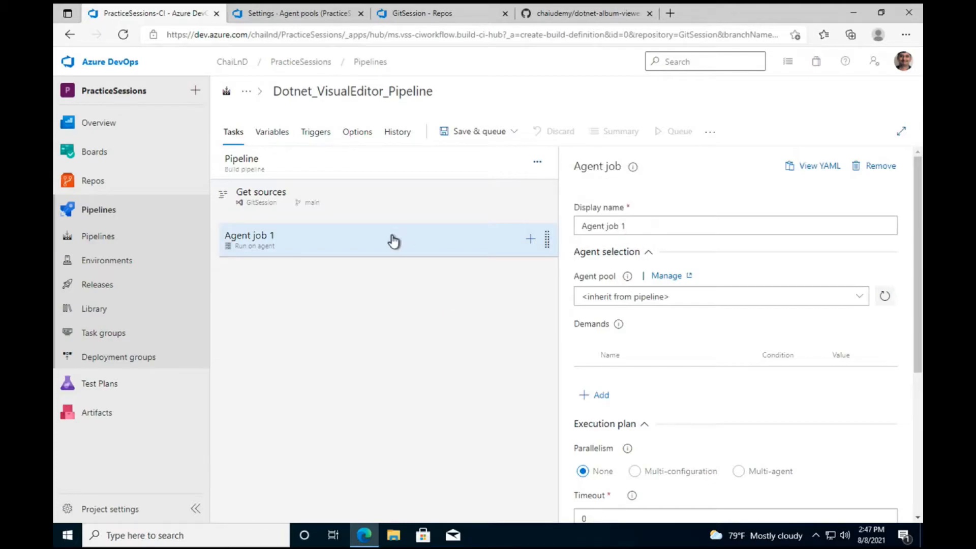
{"action": "left_click", "coordinate": [328, 164]}
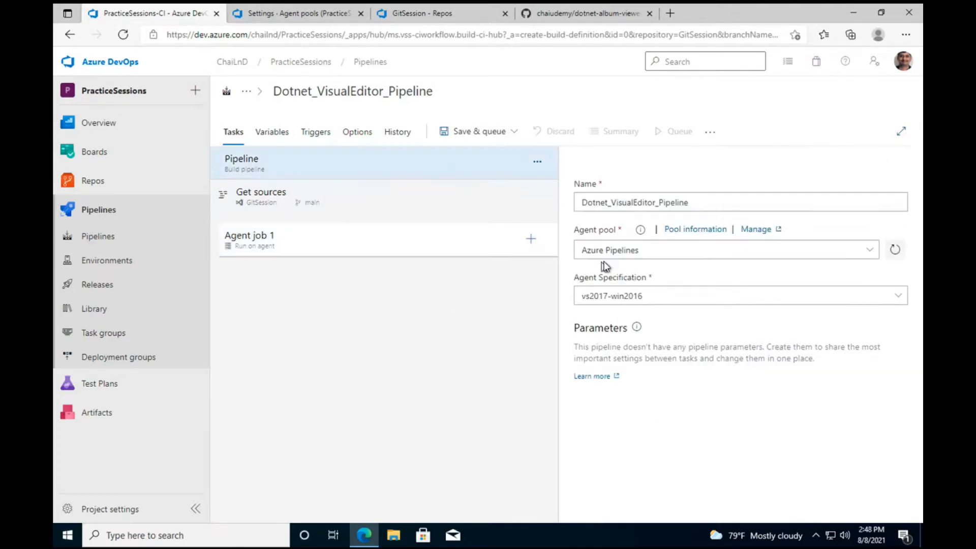
{"action": "left_click", "coordinate": [385, 238]}
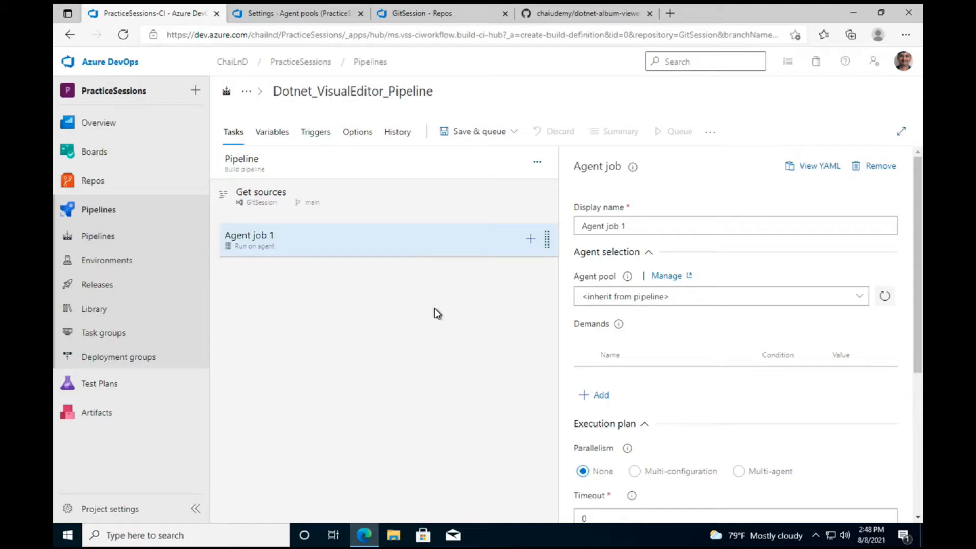
Add an agentless job to the pipeline and delete it again after viewing its settings.
{"action": "left_click", "coordinate": [538, 161]}
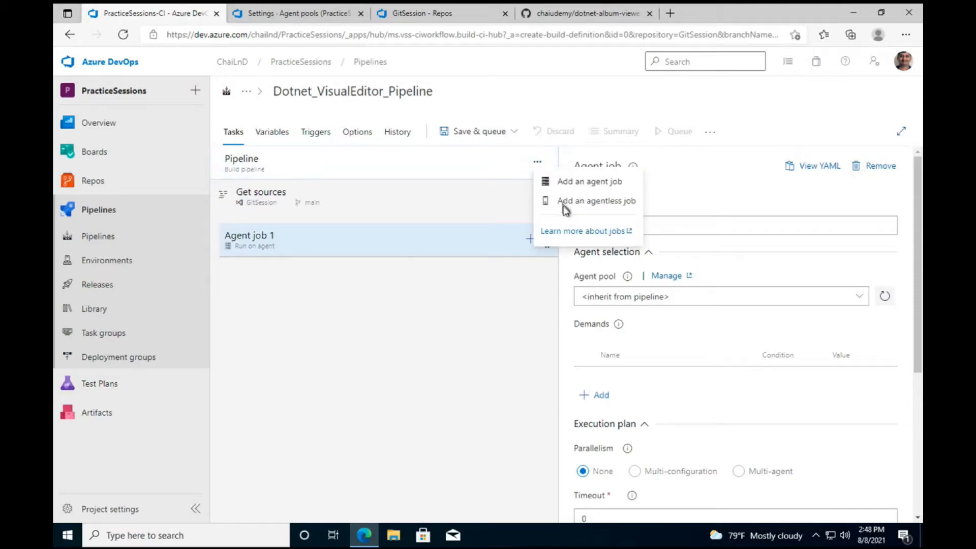
{"action": "left_click", "coordinate": [563, 201]}
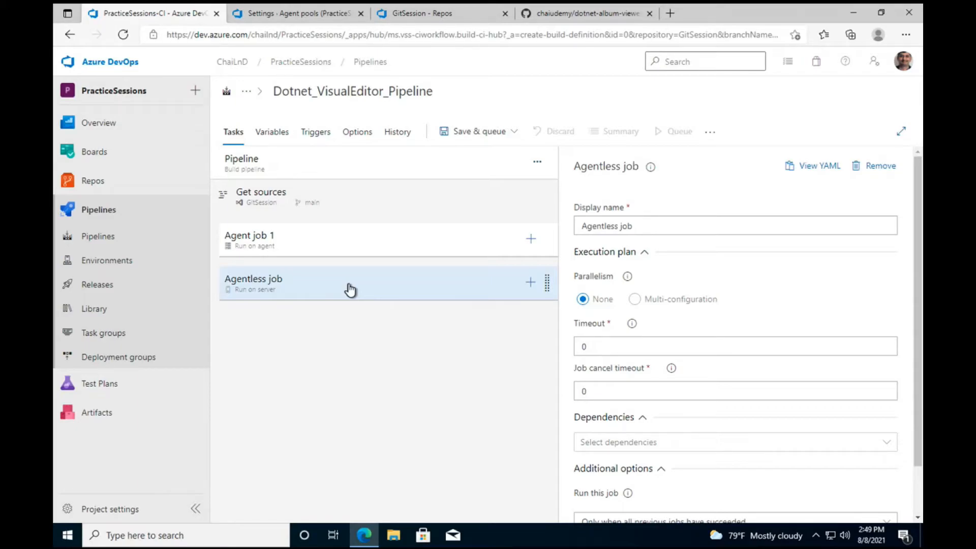
{"action": "scroll", "coordinate": [663, 432], "scroll_direction": "down", "scroll_amount": 2}
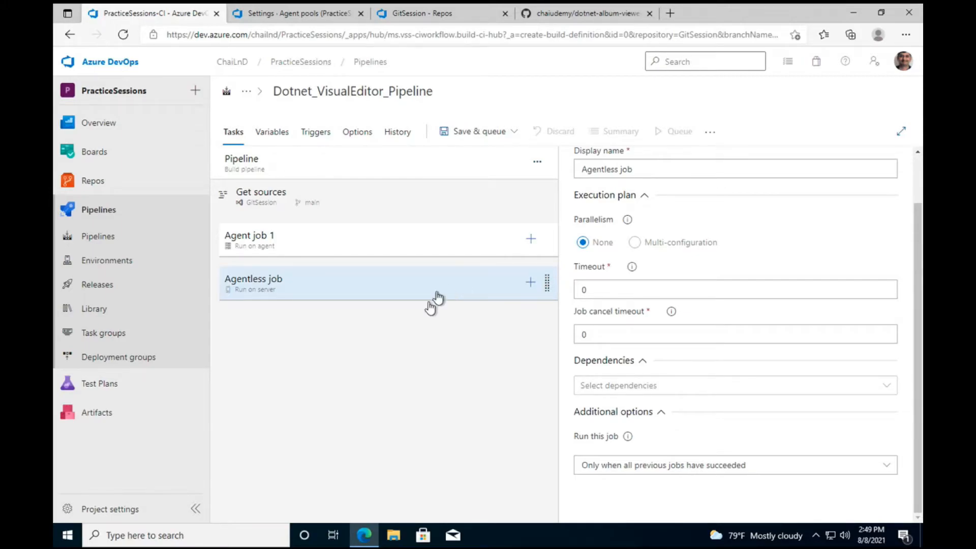
{"action": "scroll", "coordinate": [747, 297], "scroll_direction": "up", "scroll_amount": 2}
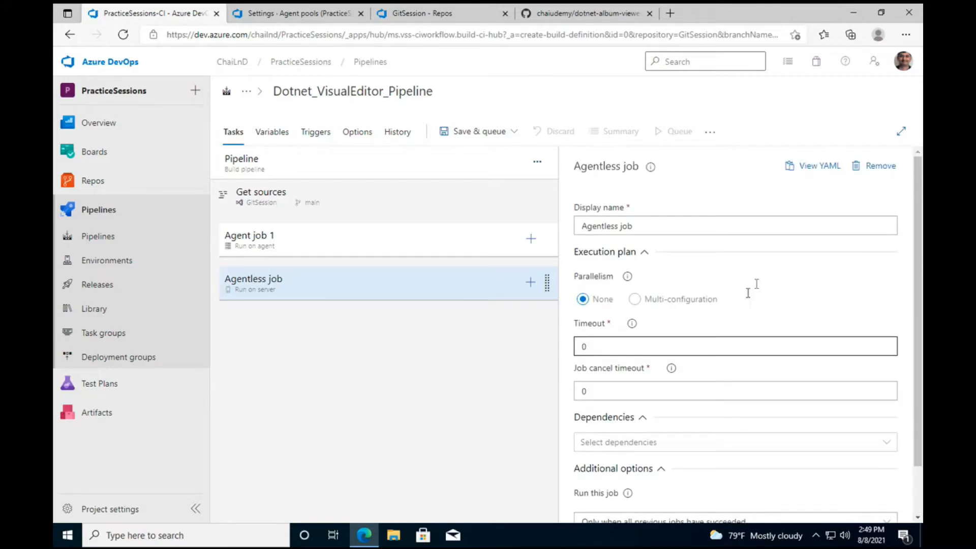
{"action": "left_click", "coordinate": [875, 163]}
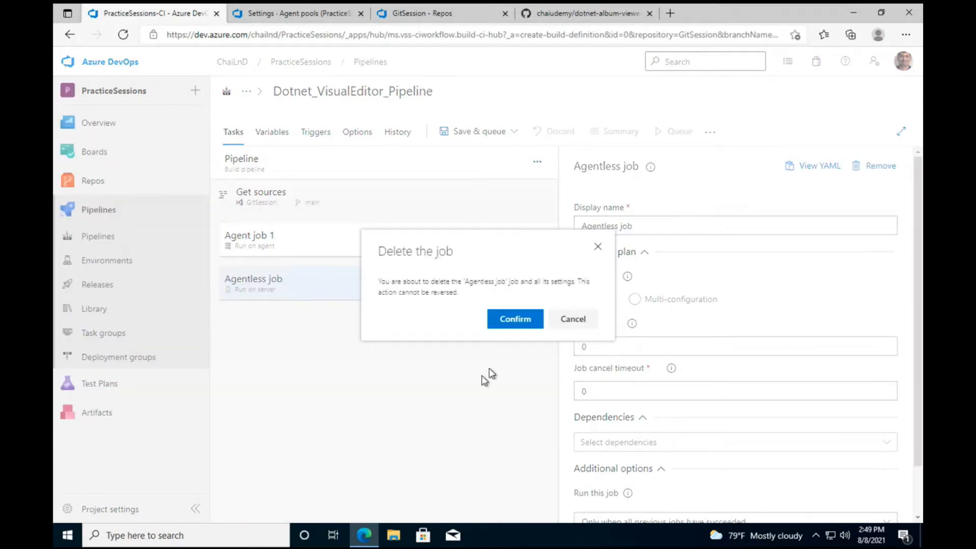
{"action": "left_click", "coordinate": [510, 319]}
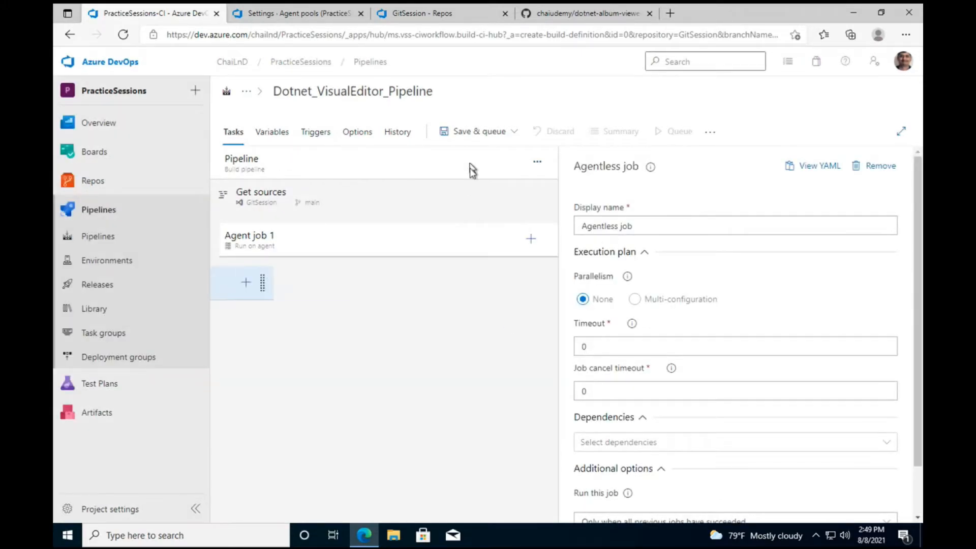
Save the build pipeline in the root folder without queuing it or adding a comment.
{"action": "left_click", "coordinate": [471, 134]}
{"action": "left_click", "coordinate": [464, 175]}
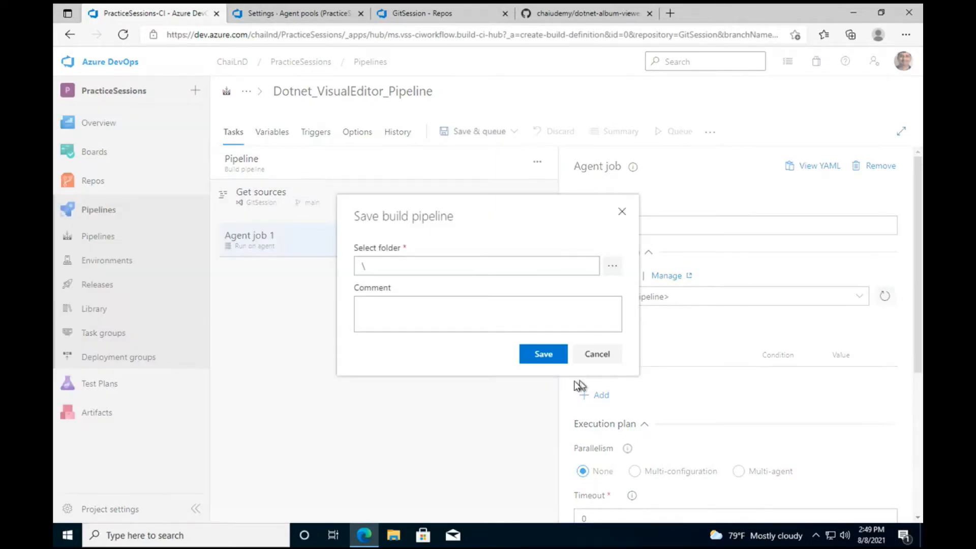
{"action": "left_click", "coordinate": [549, 353]}
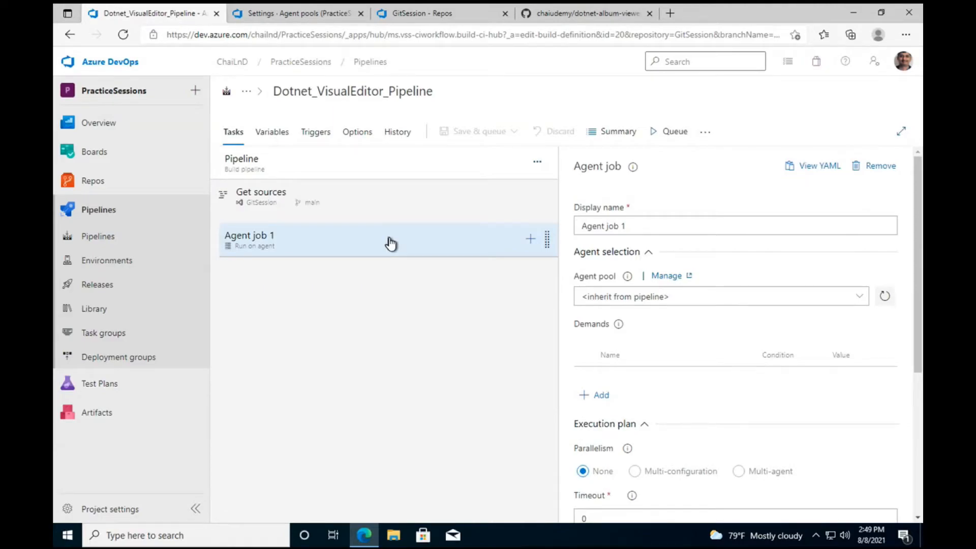
Review the saved pipeline's general and source settings, and look at the files of the GitSession repository.
{"action": "left_click", "coordinate": [376, 162]}
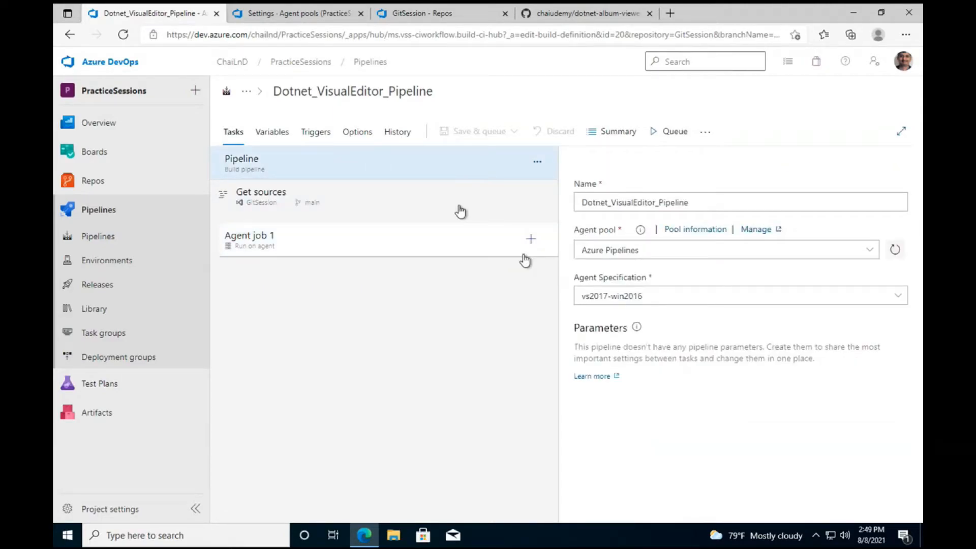
{"action": "left_click", "coordinate": [398, 207]}
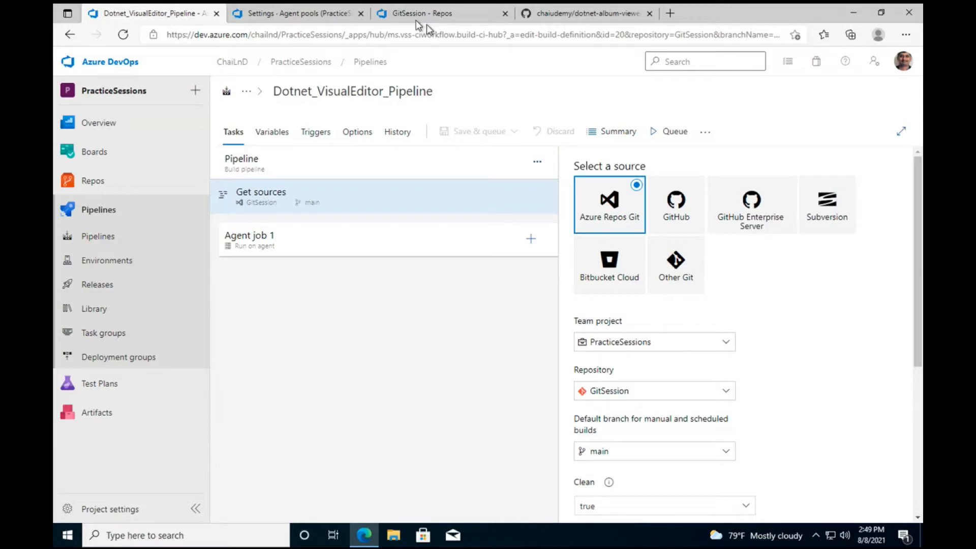
{"action": "left_click", "coordinate": [401, 12]}
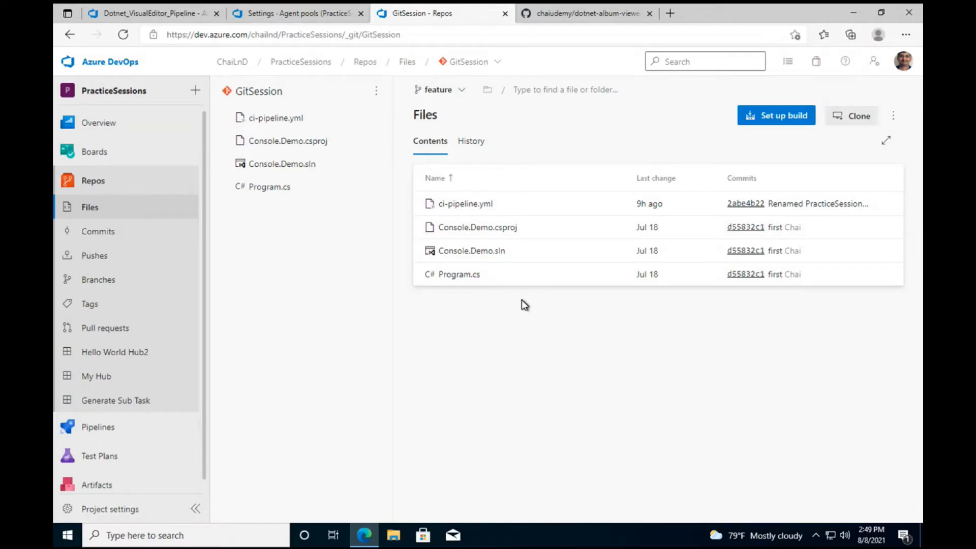
Return to the Dotnet_VisualEditor_Pipeline editor and browse the tasks available for Agent job 1, including the Marketplace ones.
{"action": "left_click", "coordinate": [150, 16]}
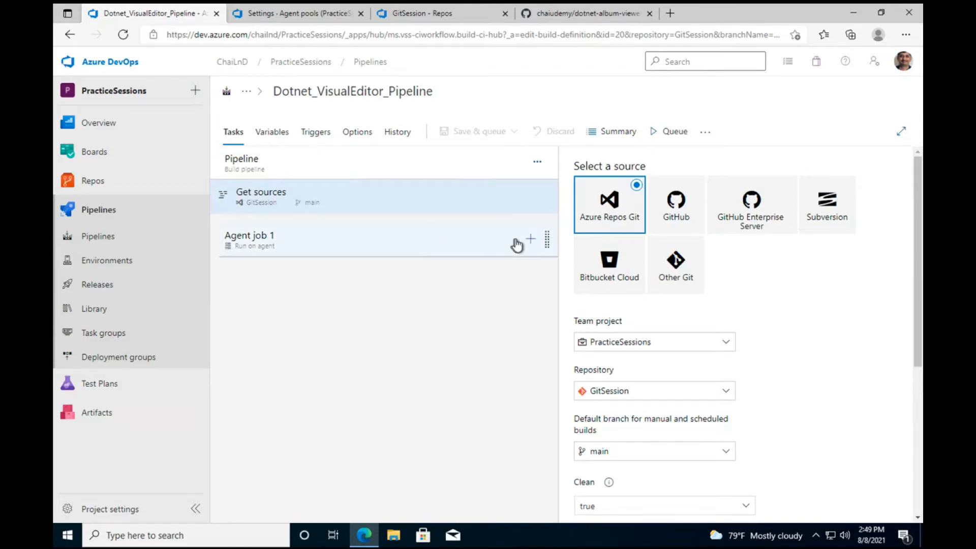
{"action": "left_click", "coordinate": [530, 241]}
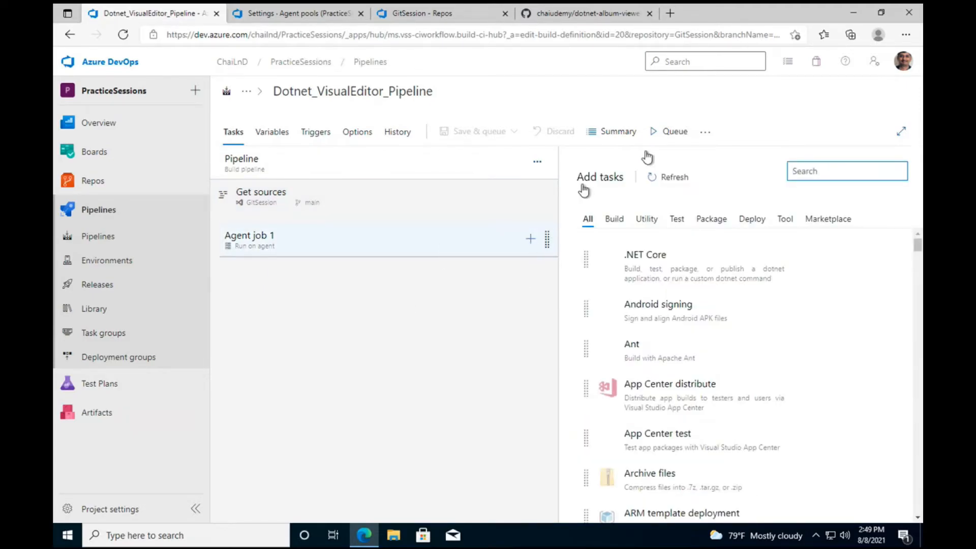
{"action": "mouse_move", "coordinate": [94, 151]}
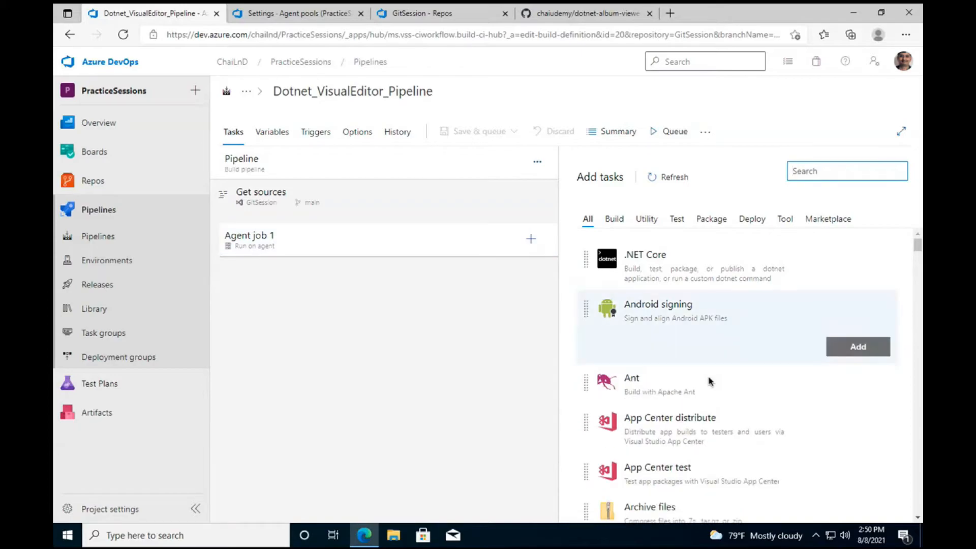
{"action": "scroll", "coordinate": [709, 382], "scroll_direction": "down", "scroll_amount": 2}
{"action": "scroll", "coordinate": [711, 381], "scroll_direction": "down", "scroll_amount": 4}
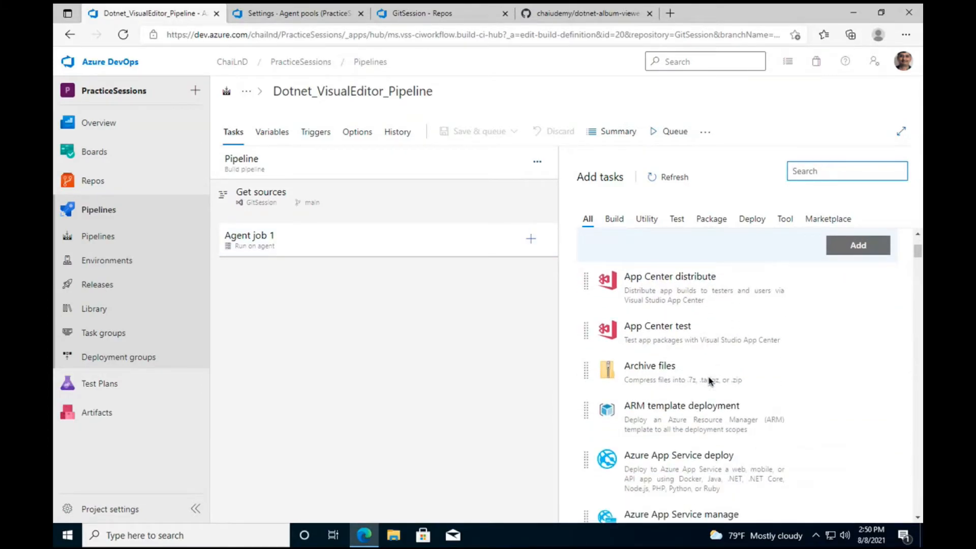
{"action": "scroll", "coordinate": [710, 381], "scroll_direction": "down", "scroll_amount": 1}
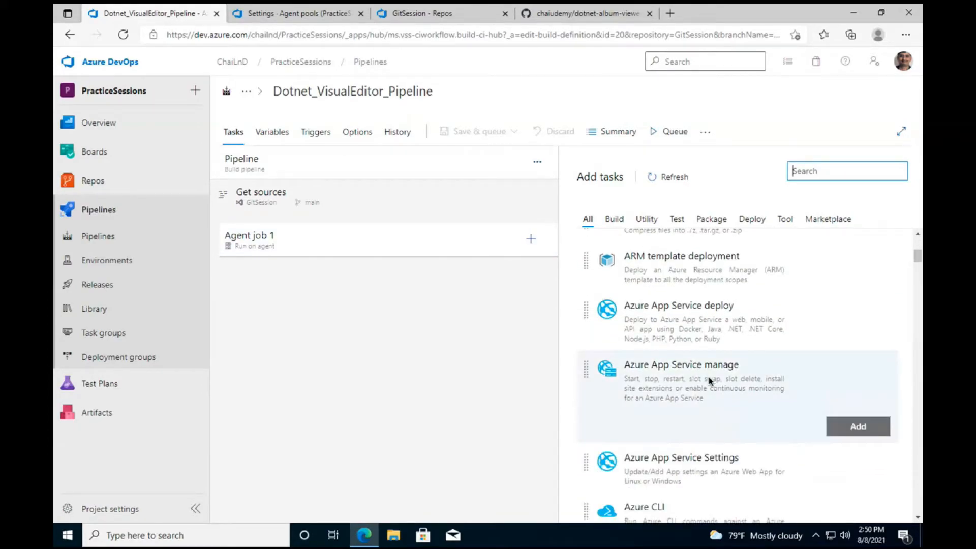
{"action": "scroll", "coordinate": [711, 381], "scroll_direction": "down", "scroll_amount": 1}
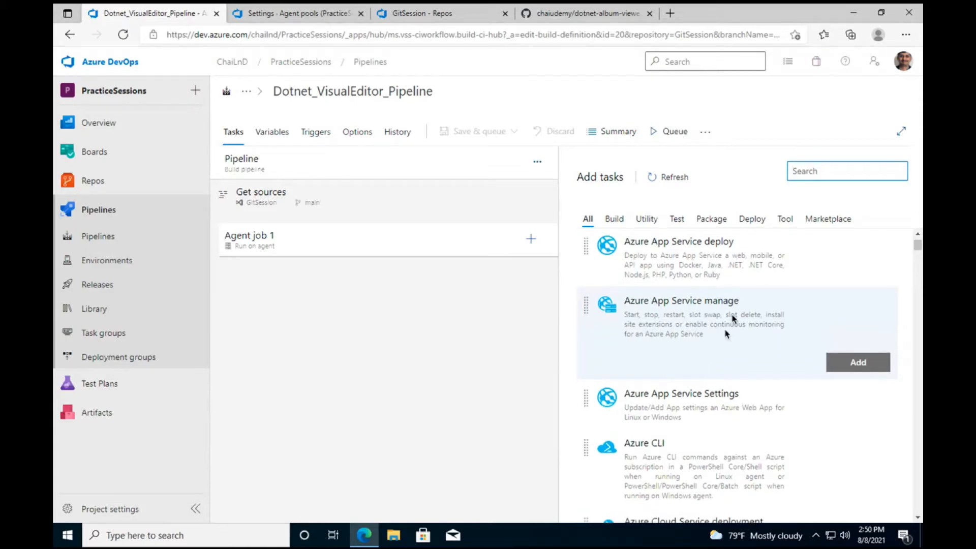
{"action": "scroll", "coordinate": [709, 346], "scroll_direction": "down", "scroll_amount": 1}
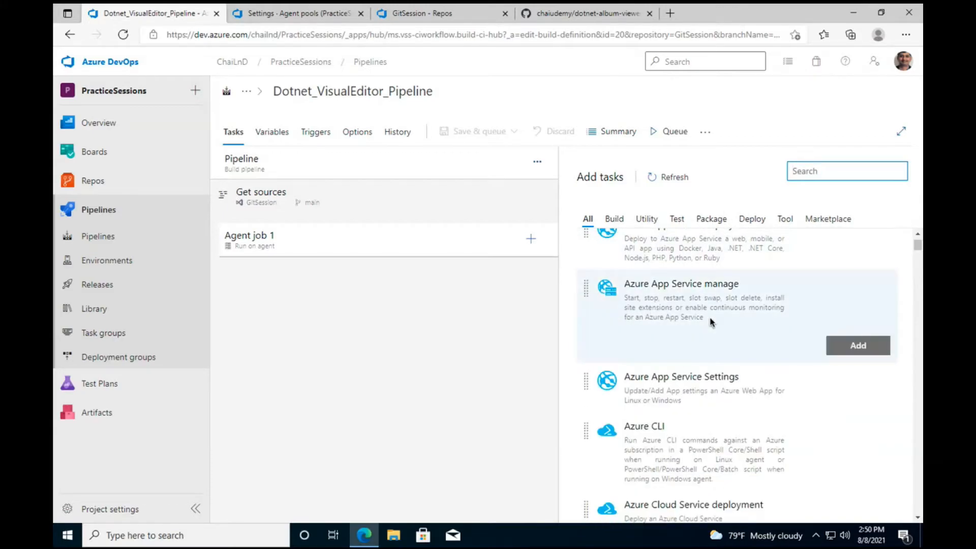
{"action": "scroll", "coordinate": [712, 323], "scroll_direction": "up", "scroll_amount": 6}
{"action": "left_click", "coordinate": [829, 219]}
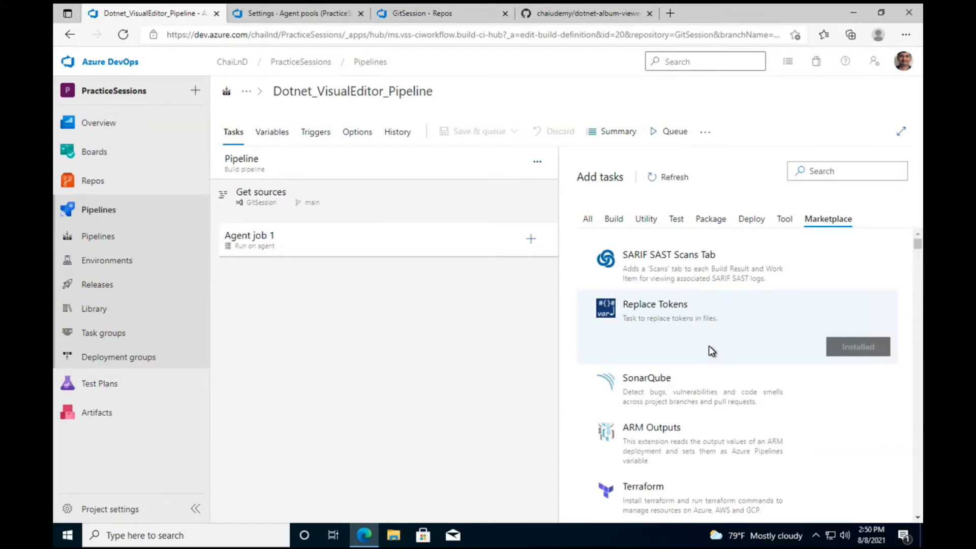
Search all available tasks for "dotnet" and add the .NET Core task to Agent job 1.
{"action": "left_click", "coordinate": [589, 222]}
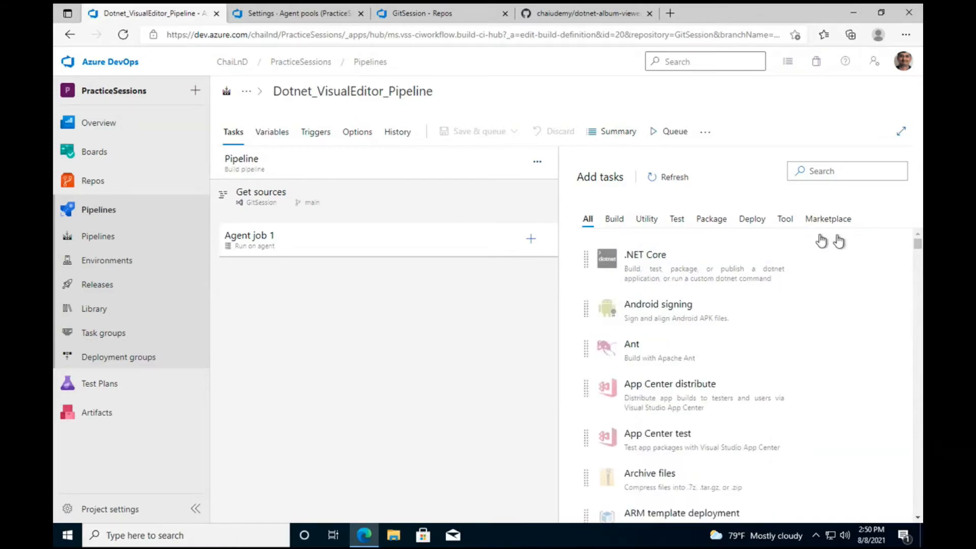
{"action": "left_click", "coordinate": [844, 168]}
{"action": "type", "text": "dotnet"}
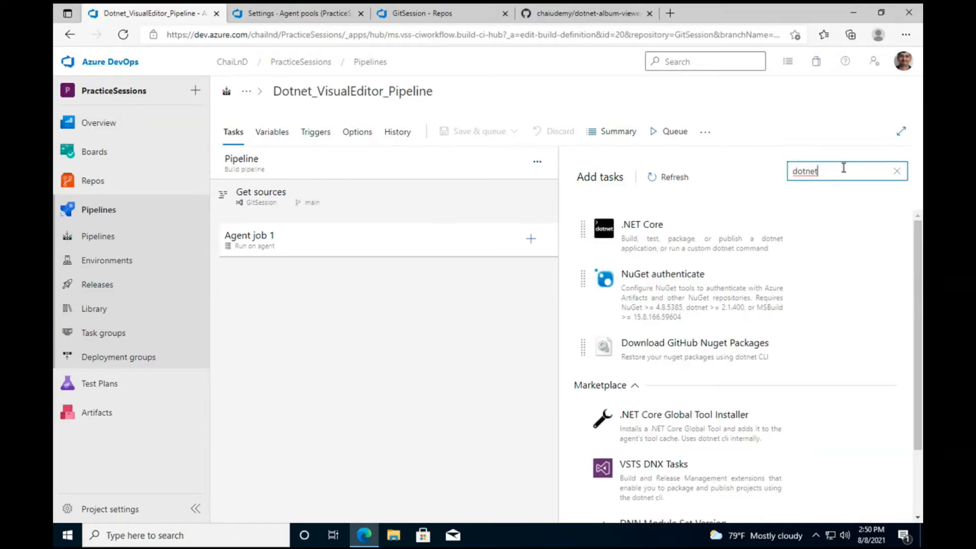
{"action": "left_click", "coordinate": [744, 241]}
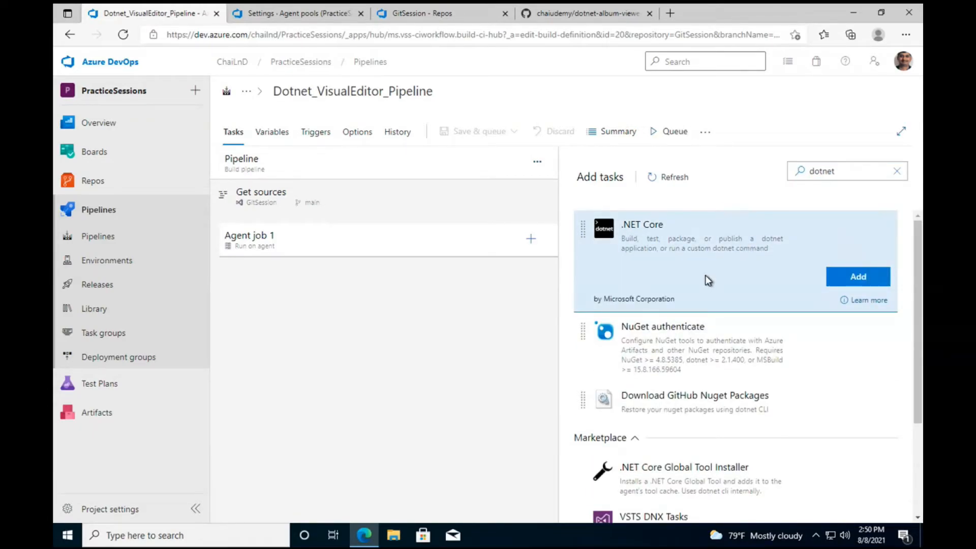
{"action": "left_click", "coordinate": [860, 278]}
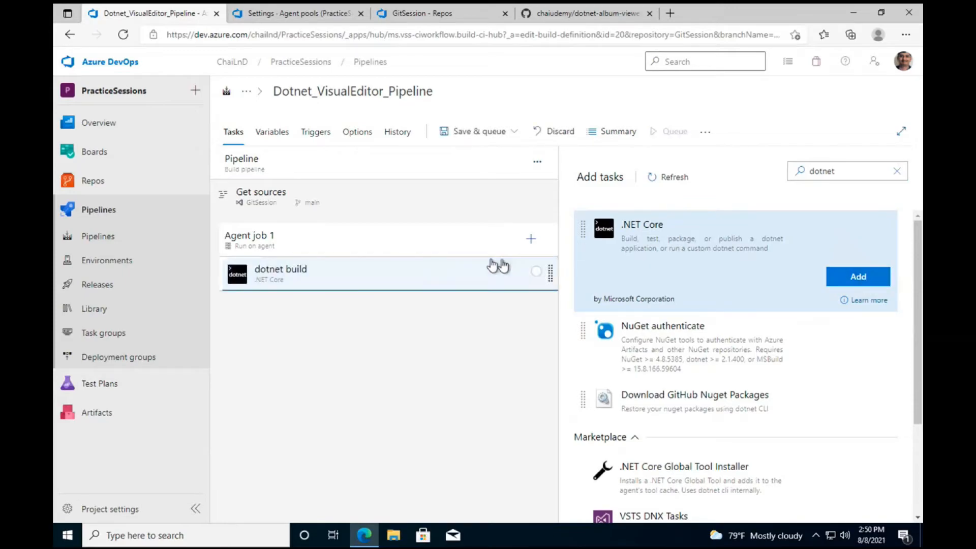
Change the new .NET Core task's display name to "dotnet Restore" and its command to restore.
{"action": "left_click", "coordinate": [405, 277]}
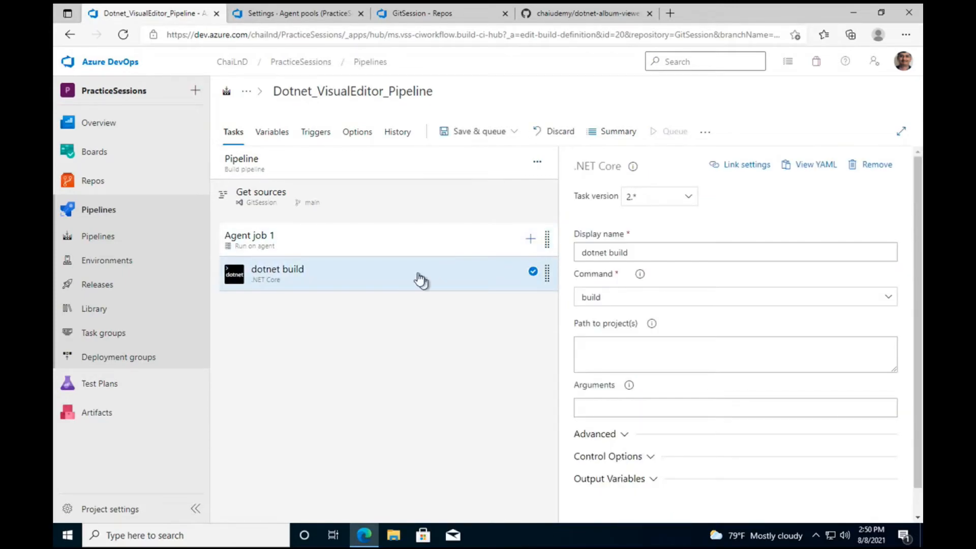
{"action": "left_click", "coordinate": [623, 254]}
{"action": "double_click", "coordinate": [623, 255]}
{"action": "type", "text": "Restore"}
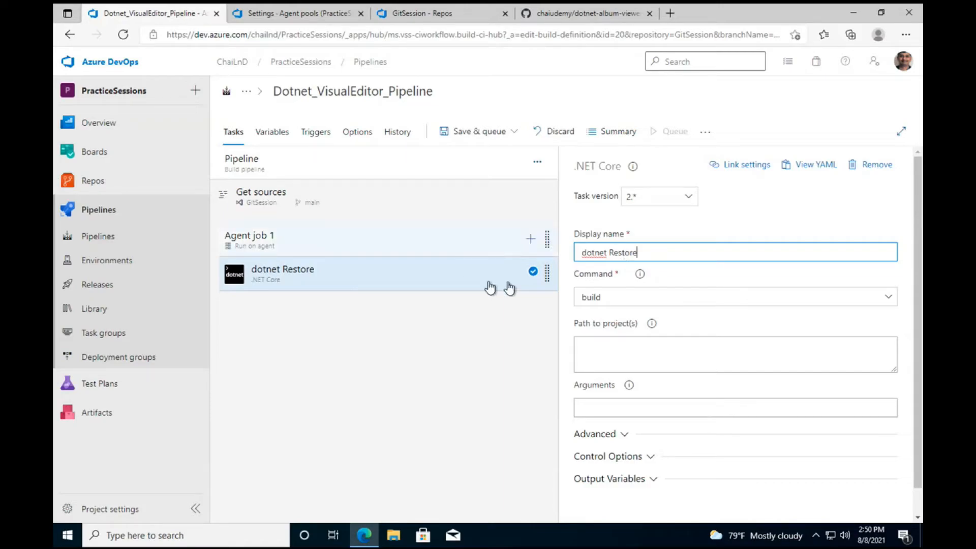
{"action": "double_click", "coordinate": [622, 251]}
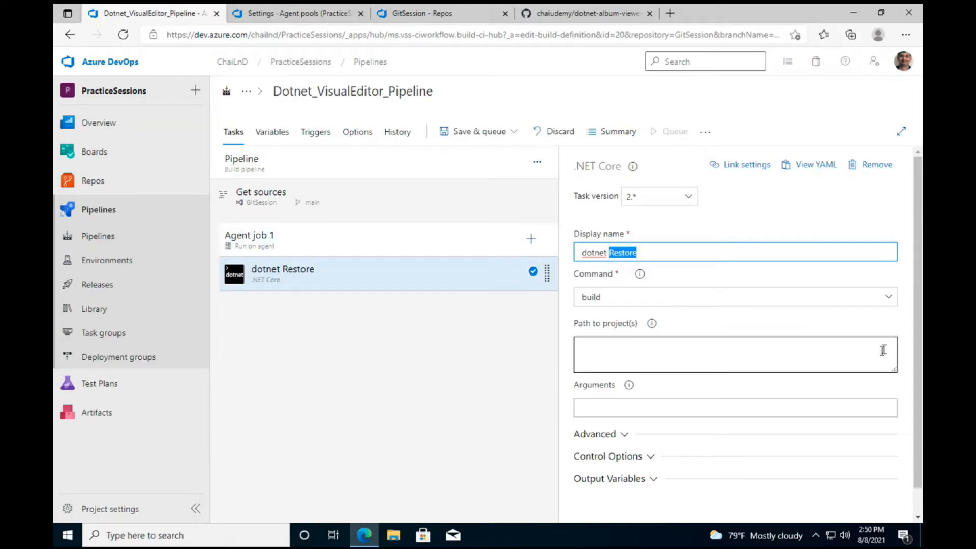
{"action": "left_click", "coordinate": [893, 299]}
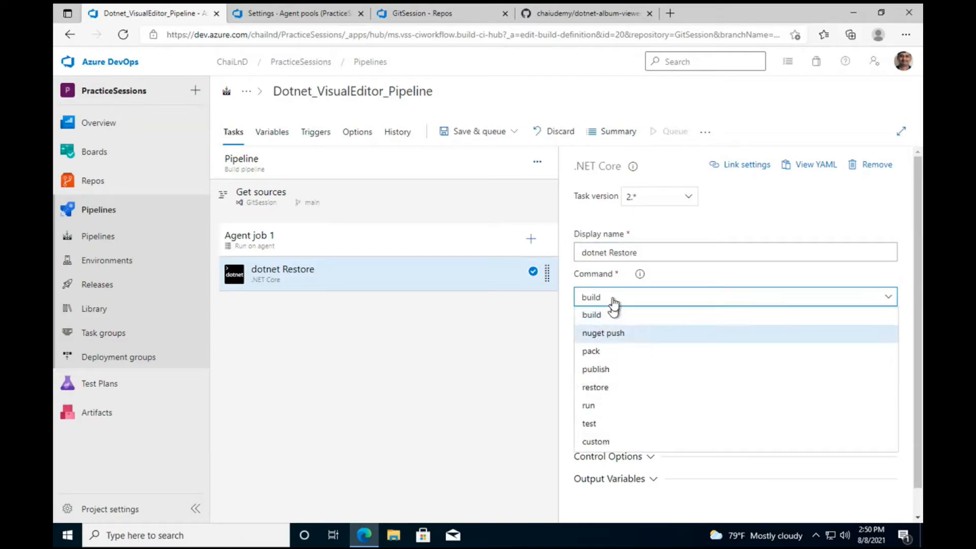
{"action": "left_click", "coordinate": [594, 389]}
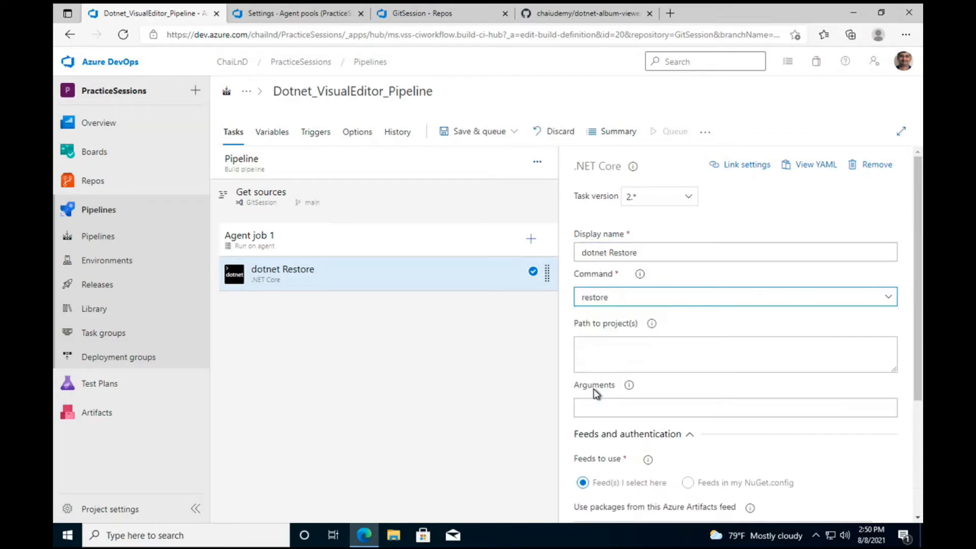
Check where the project file sits in the GitSession repository, and return to the restore task's project path.
{"action": "left_click", "coordinate": [644, 361]}
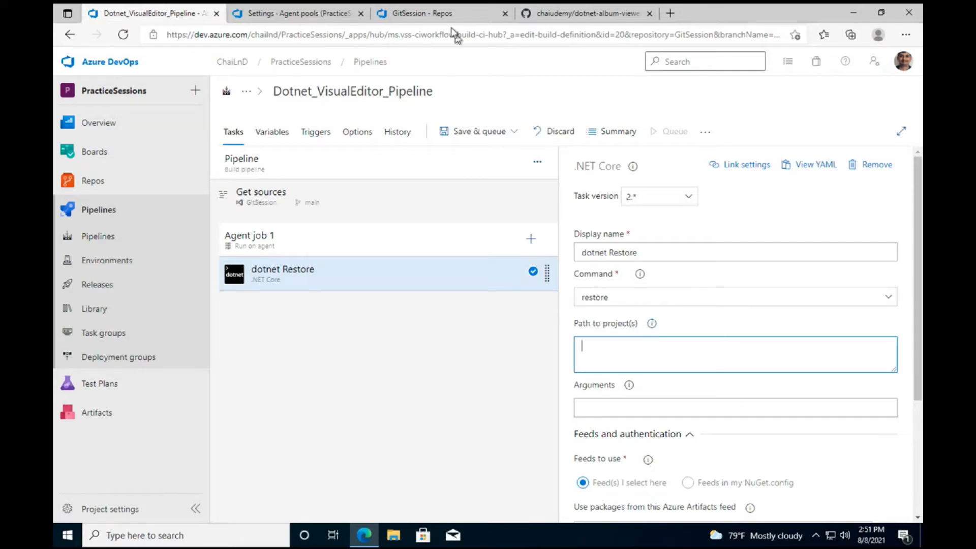
{"action": "left_click", "coordinate": [422, 13]}
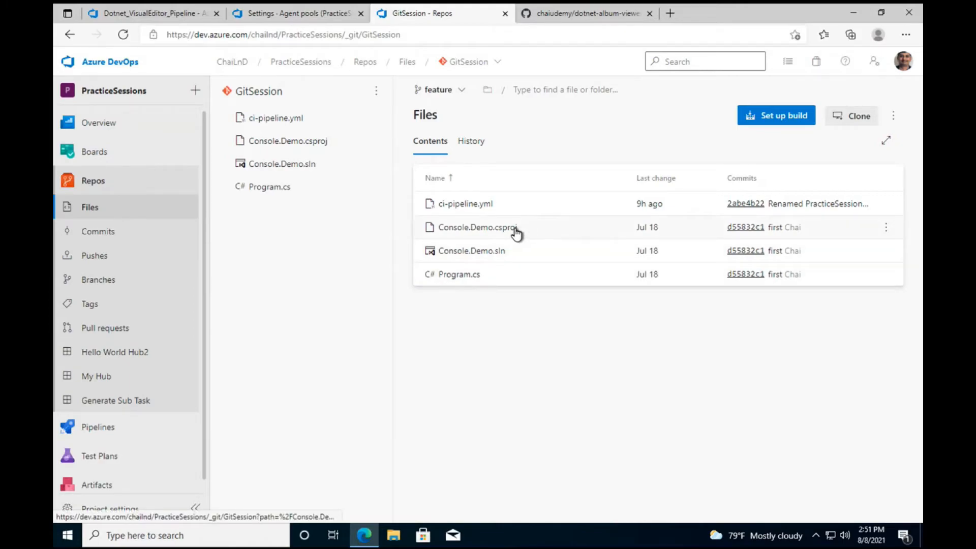
{"action": "left_click", "coordinate": [170, 13]}
{"action": "left_click", "coordinate": [595, 354]}
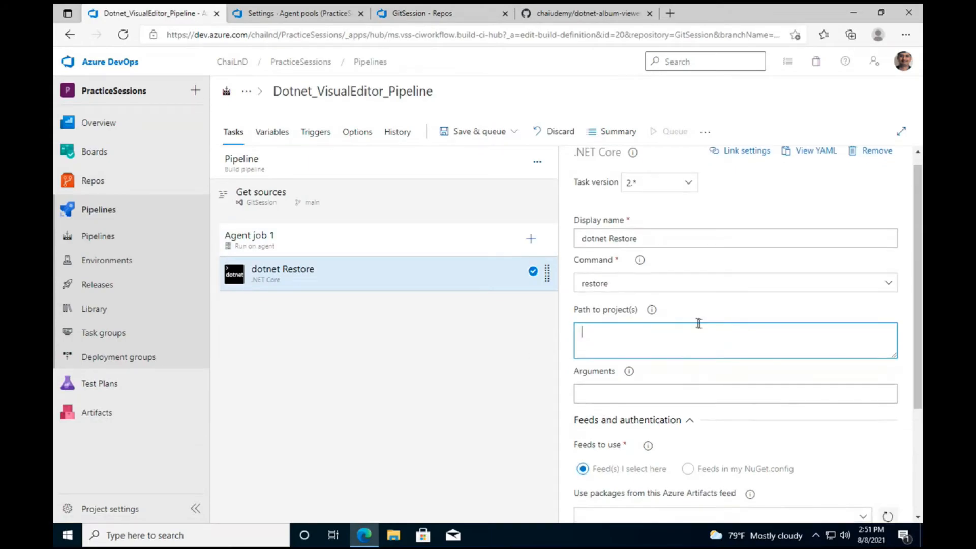
Examine the dotnet Restore task's feed and authentication settings, advanced settings and control options.
{"action": "scroll", "coordinate": [751, 407], "scroll_direction": "down", "scroll_amount": 1}
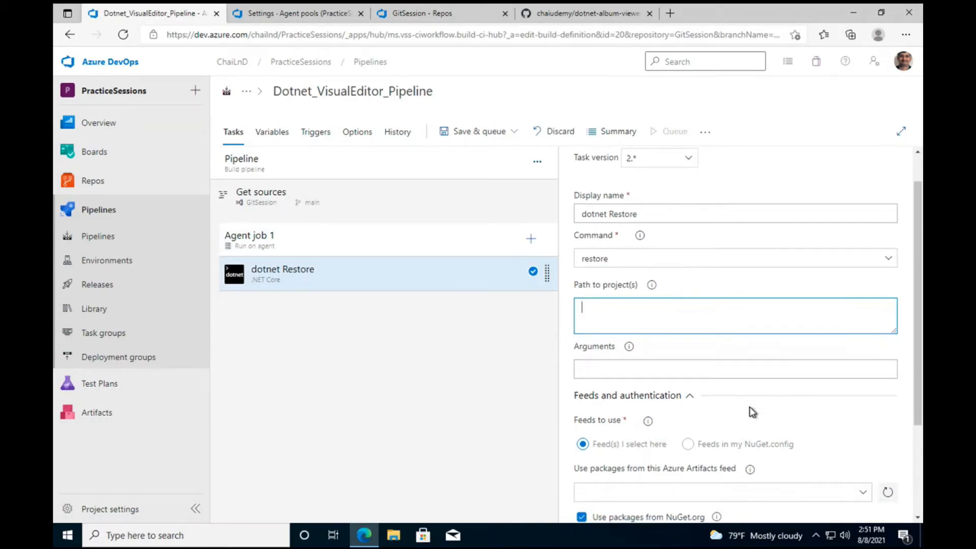
{"action": "scroll", "coordinate": [752, 411], "scroll_direction": "down", "scroll_amount": 1}
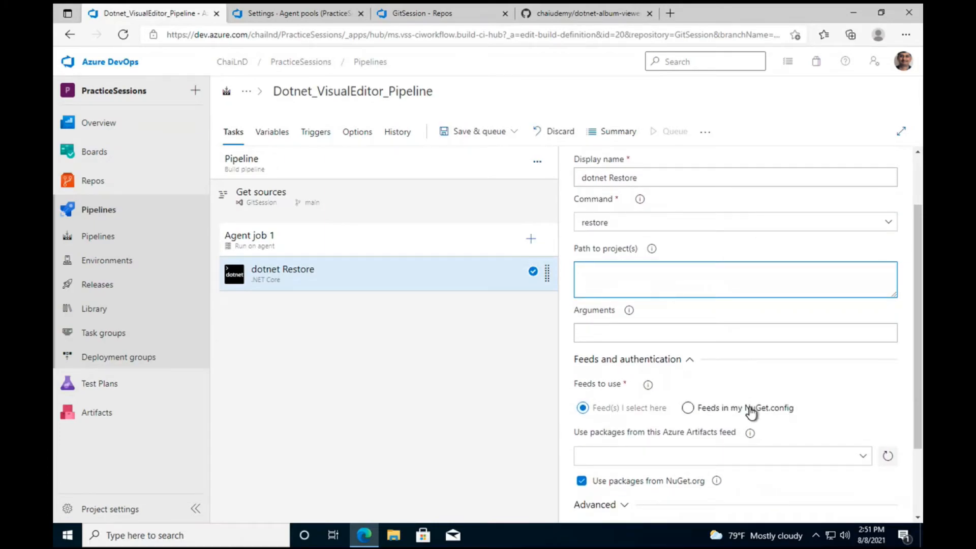
{"action": "scroll", "coordinate": [751, 413], "scroll_direction": "down", "scroll_amount": 2}
{"action": "scroll", "coordinate": [717, 333], "scroll_direction": "up", "scroll_amount": 4}
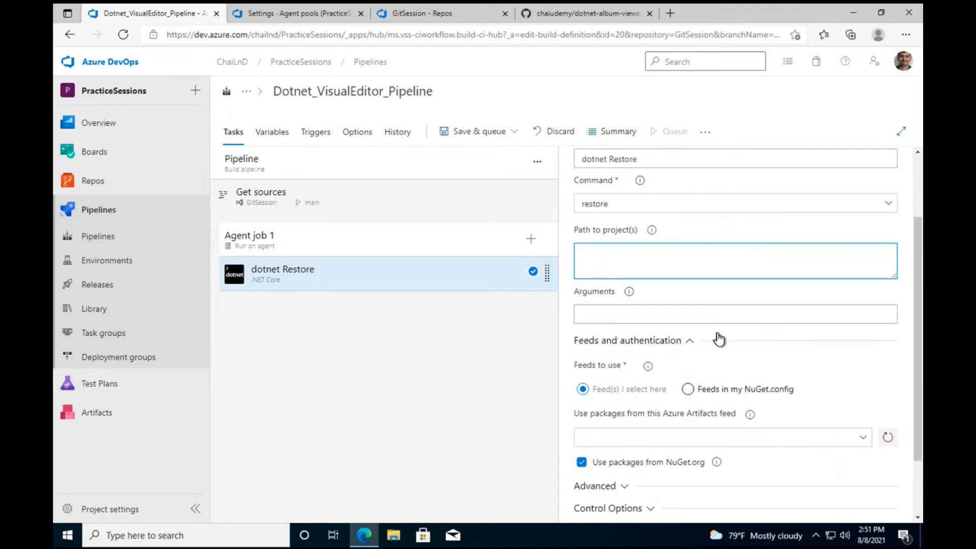
{"action": "scroll", "coordinate": [717, 311], "scroll_direction": "down", "scroll_amount": 4}
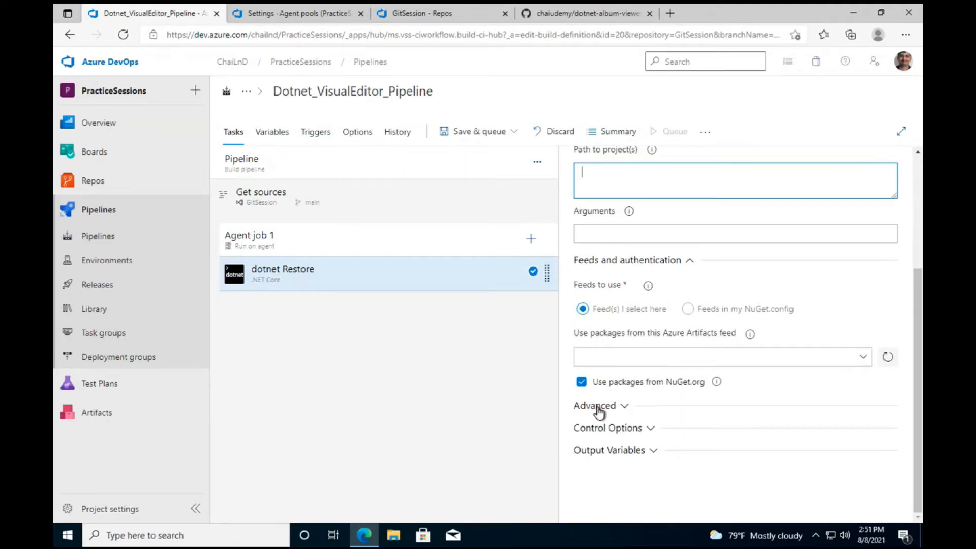
{"action": "left_click", "coordinate": [596, 424]}
{"action": "scroll", "coordinate": [600, 413], "scroll_direction": "down", "scroll_amount": 1}
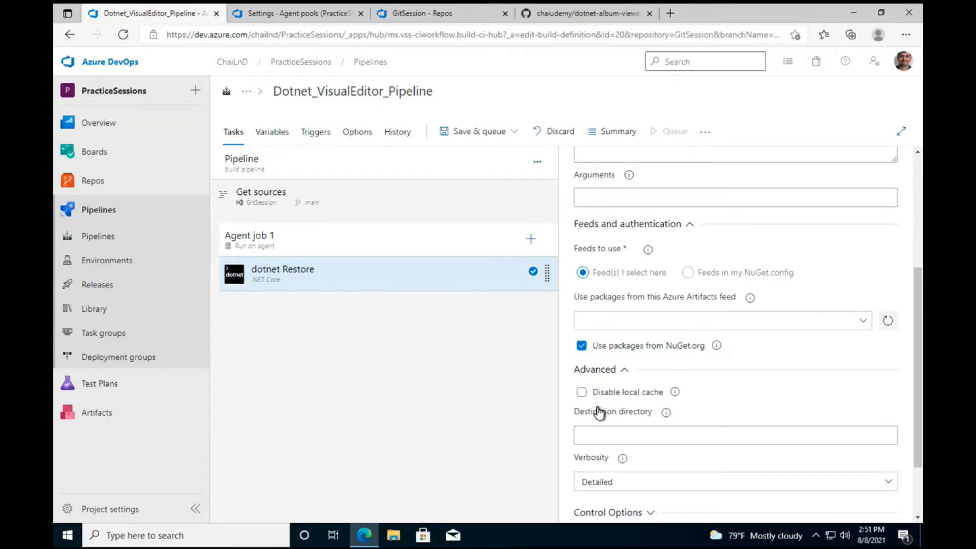
{"action": "scroll", "coordinate": [599, 411], "scroll_direction": "down", "scroll_amount": 1}
{"action": "scroll", "coordinate": [626, 442], "scroll_direction": "down", "scroll_amount": 1}
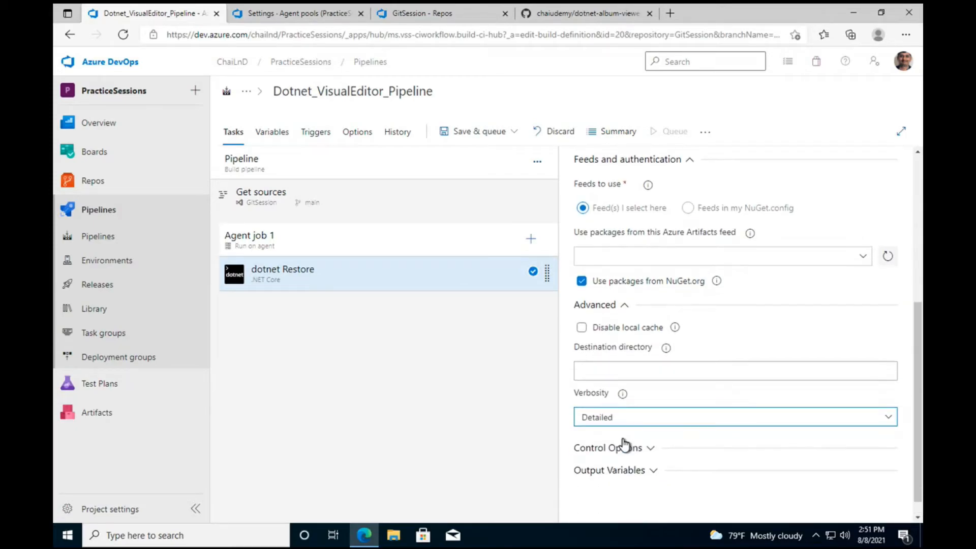
{"action": "left_click", "coordinate": [612, 431]}
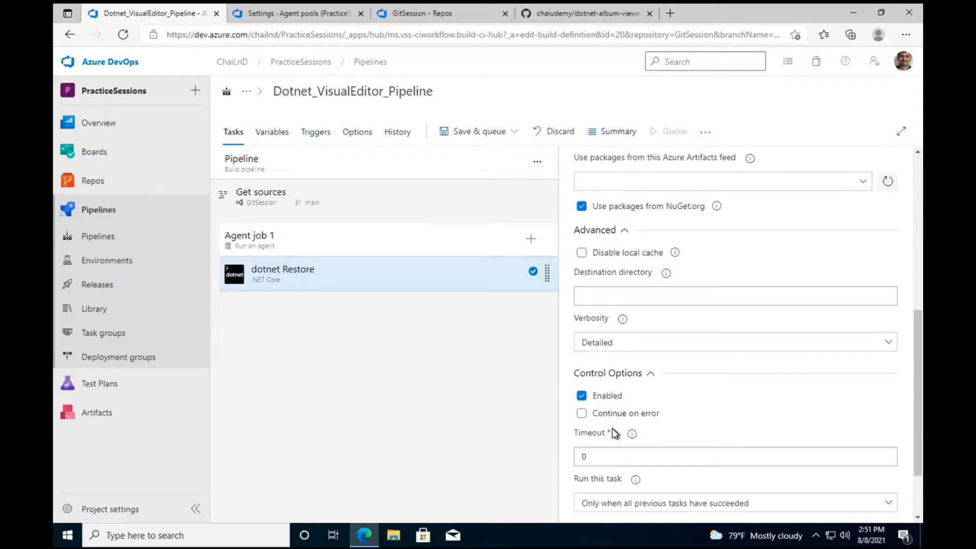
{"action": "scroll", "coordinate": [612, 428], "scroll_direction": "down", "scroll_amount": 1}
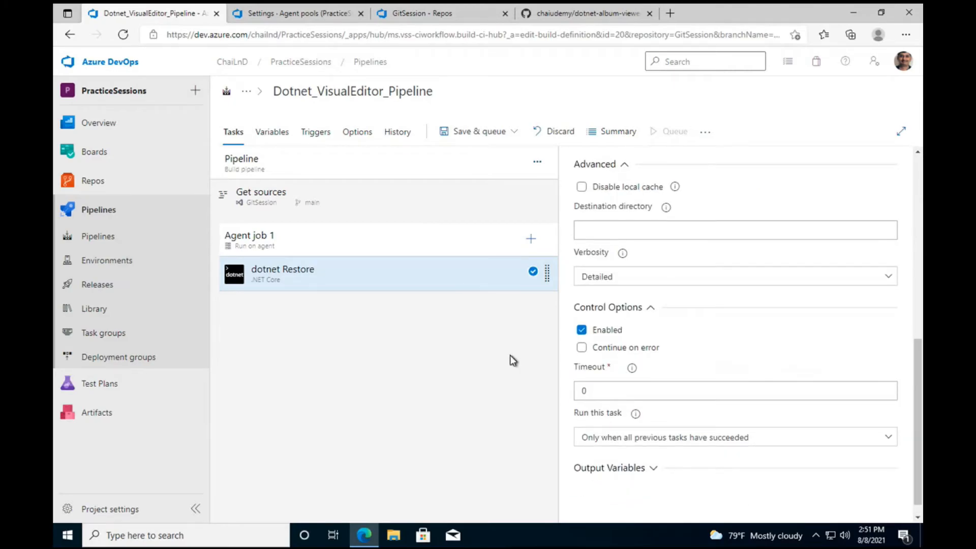
Add a second .NET Core task to Agent job 1, using the build command and the display name "dotnet build".
{"action": "left_click", "coordinate": [531, 239]}
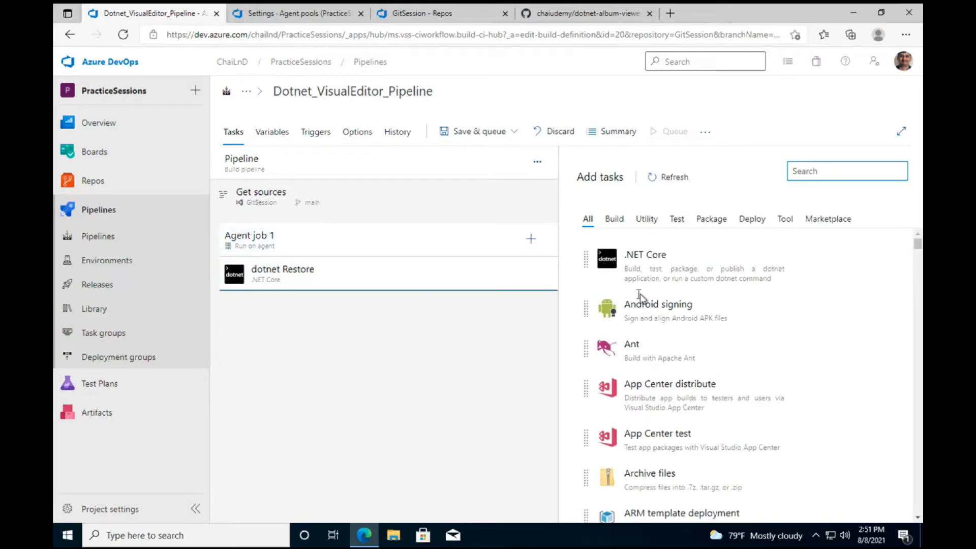
{"action": "mouse_move", "coordinate": [678, 270]}
{"action": "left_click", "coordinate": [855, 307]}
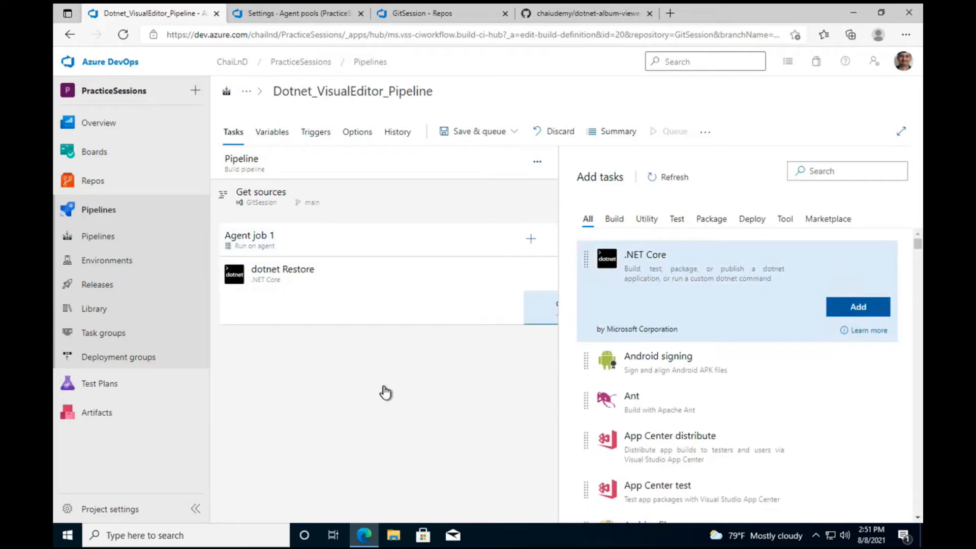
{"action": "left_click", "coordinate": [317, 305]}
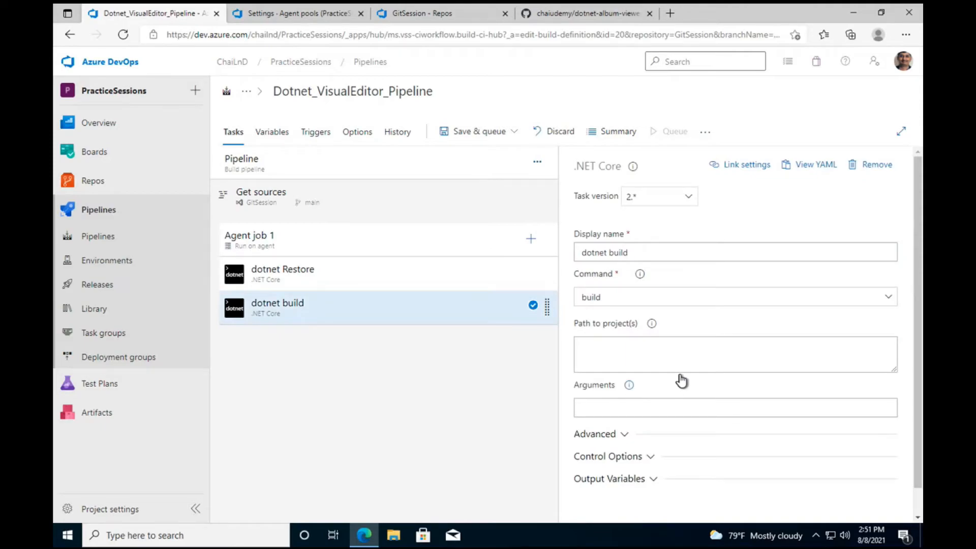
{"action": "left_click", "coordinate": [679, 299]}
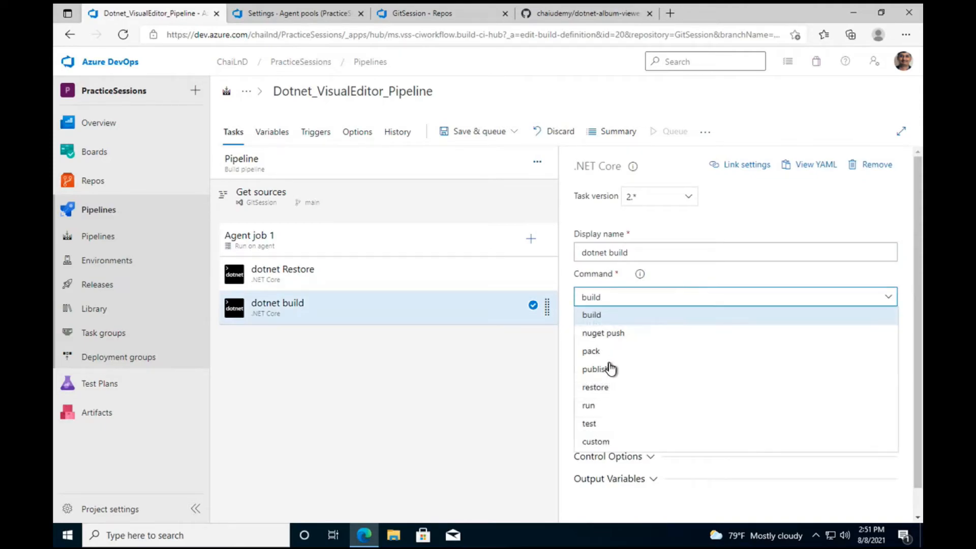
{"action": "left_click", "coordinate": [590, 315]}
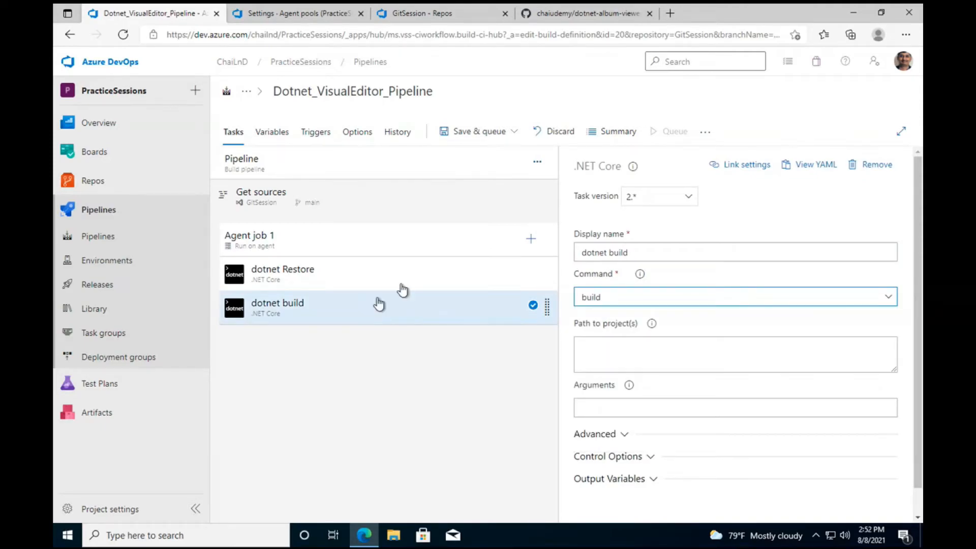
{"action": "double_click", "coordinate": [647, 249]}
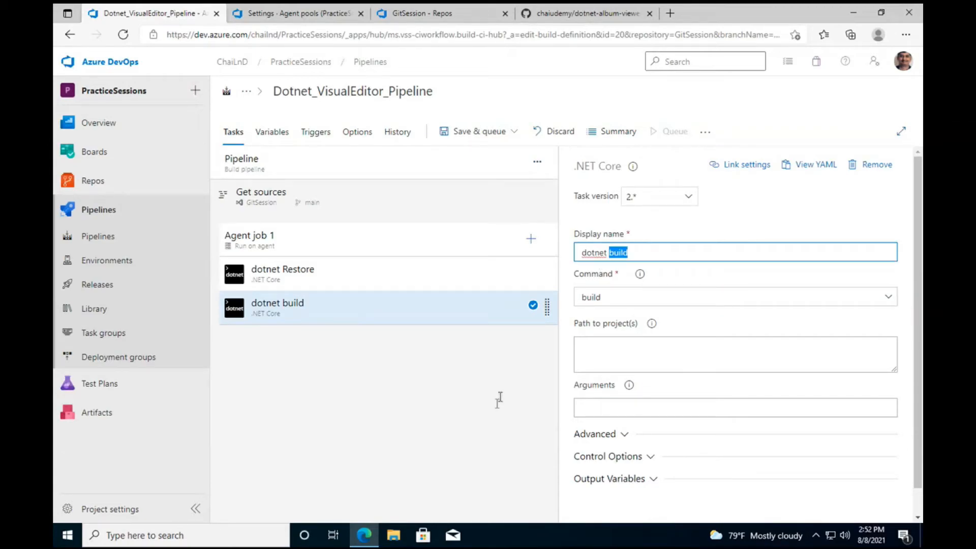
{"action": "left_click", "coordinate": [570, 281]}
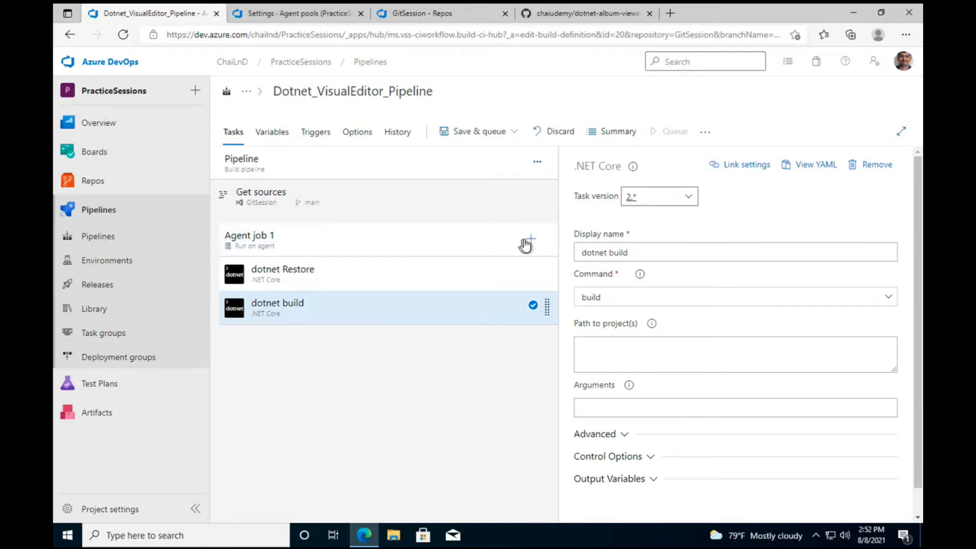
Add a third .NET Core task to Agent job 1, using the publish command.
{"action": "left_click", "coordinate": [531, 238]}
{"action": "mouse_move", "coordinate": [751, 265]}
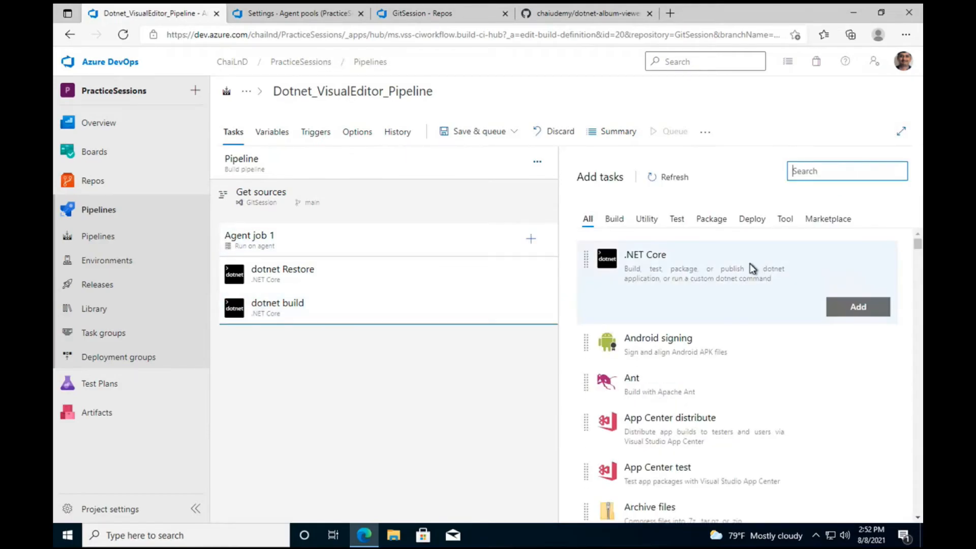
{"action": "left_click", "coordinate": [864, 313]}
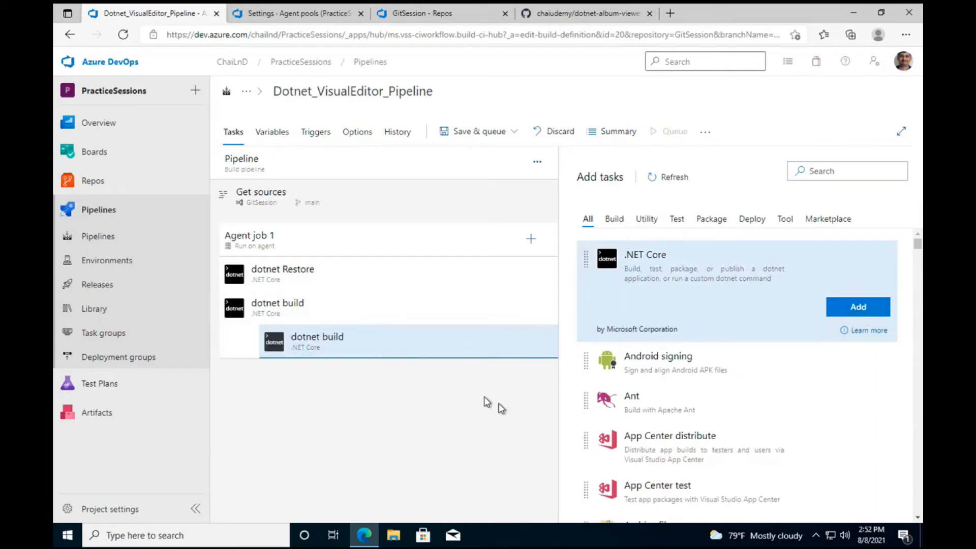
{"action": "left_click", "coordinate": [436, 338]}
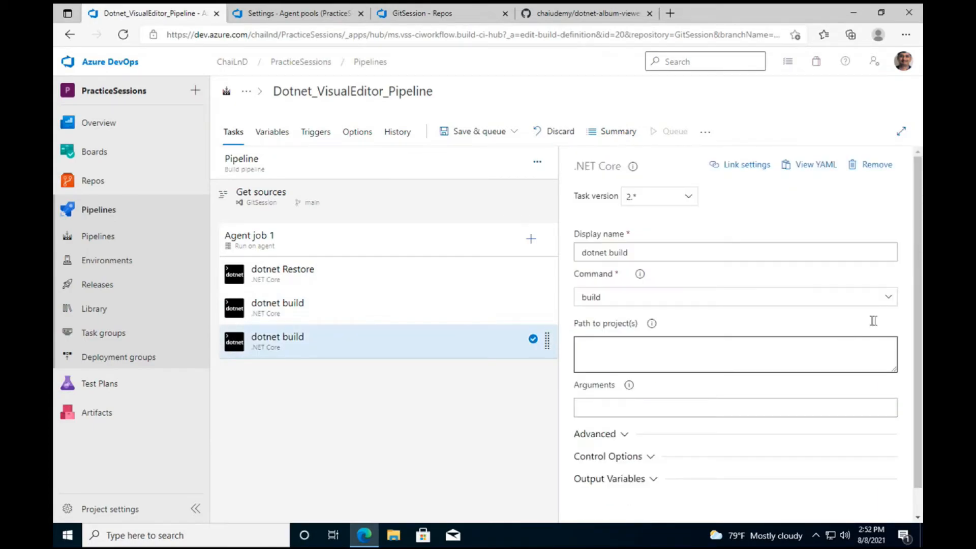
{"action": "left_click", "coordinate": [889, 297]}
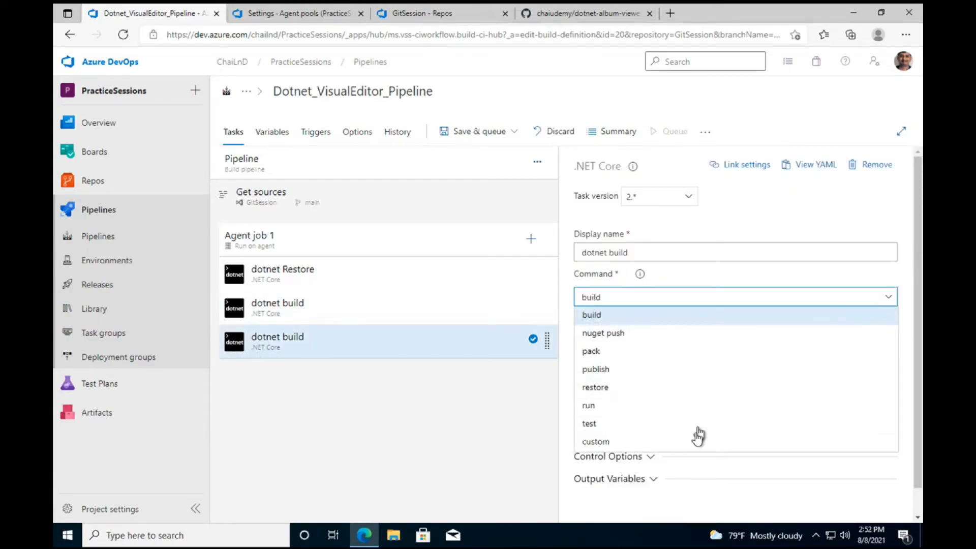
{"action": "left_click", "coordinate": [618, 370]}
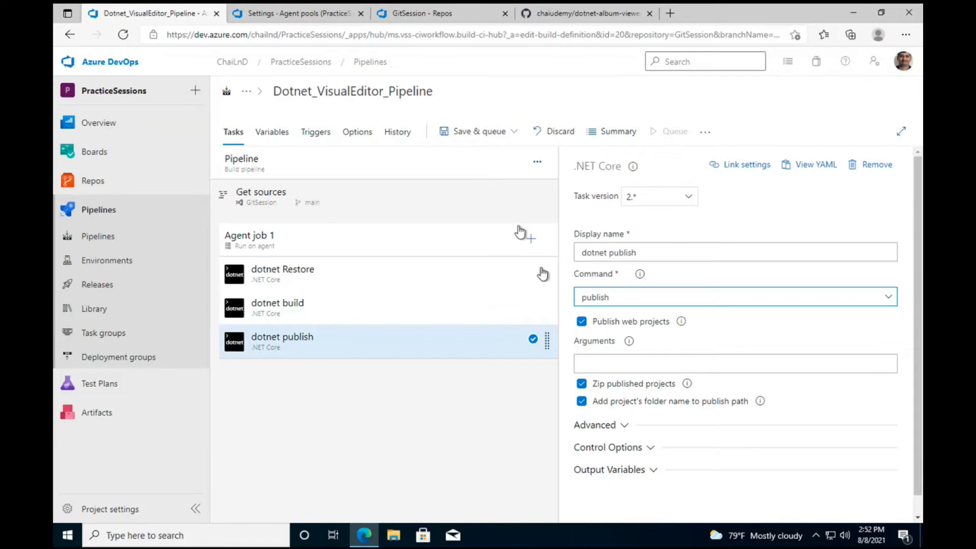
Turn off Publish web projects in the dotnet publish task and set its project path to the GitSession repository's Console.Demo.csproj.
{"action": "left_click", "coordinate": [416, 15]}
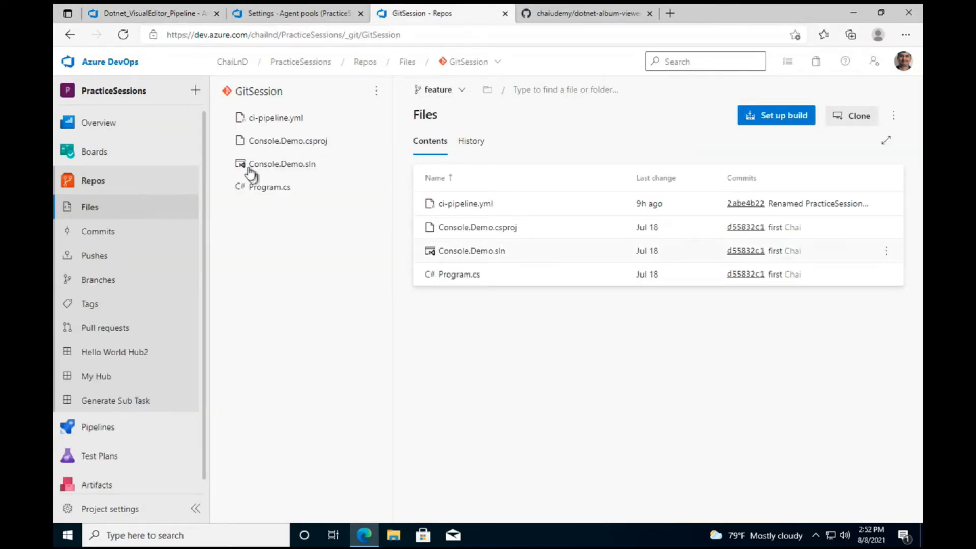
{"action": "left_click", "coordinate": [167, 18]}
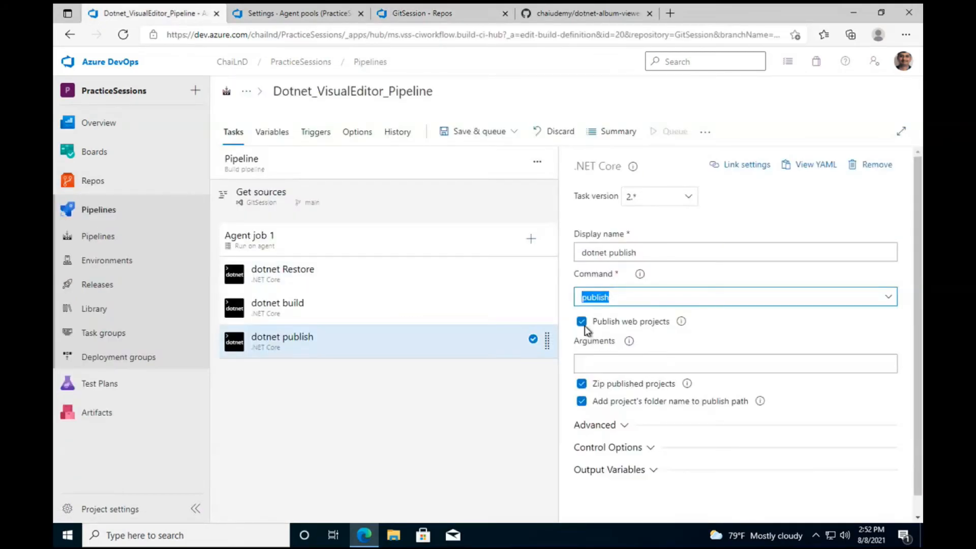
{"action": "left_click", "coordinate": [583, 322]}
{"action": "left_click", "coordinate": [603, 370]}
{"action": "left_click", "coordinate": [603, 370]}
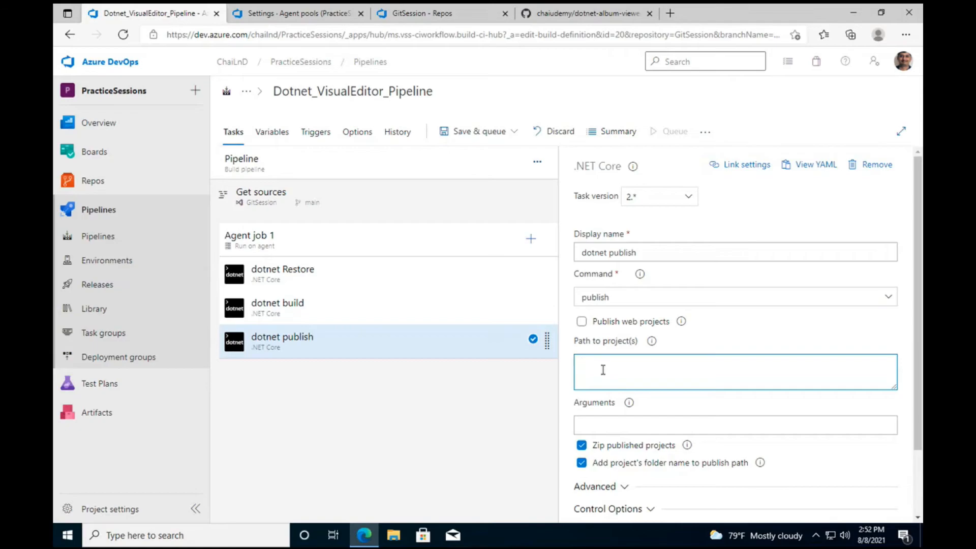
{"action": "type", "text": "Console.Demo.csproj"}
{"action": "left_click", "coordinate": [679, 411]}
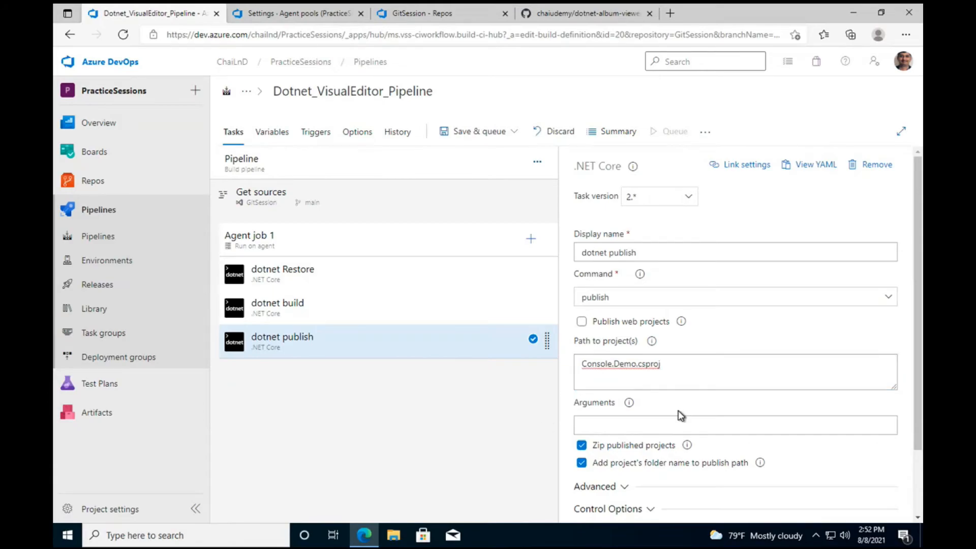
{"action": "scroll", "coordinate": [679, 411], "scroll_direction": "down", "scroll_amount": 1}
{"action": "scroll", "coordinate": [678, 410], "scroll_direction": "down", "scroll_amount": 1}
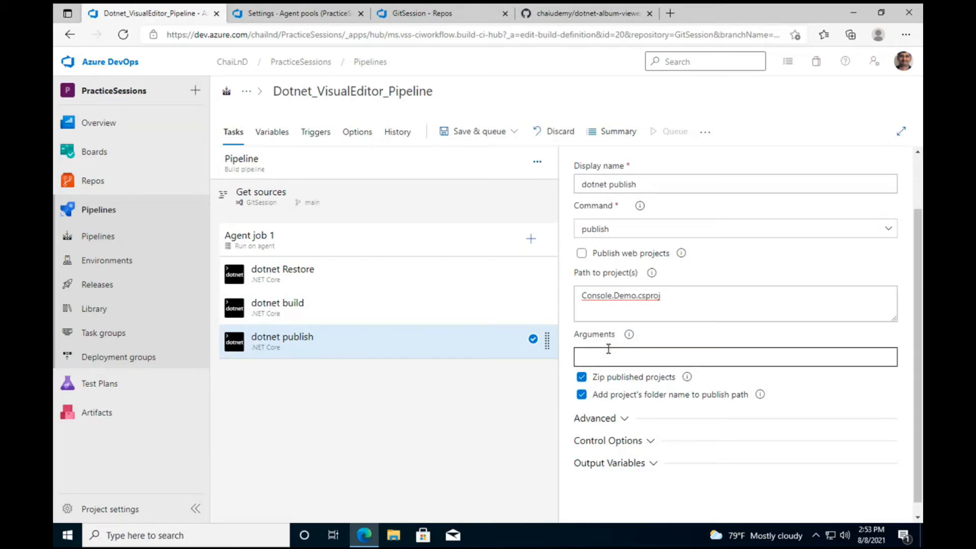
Find the Publish build artifacts task by searching for "publish", add it to Agent job 1 after dotnet publish, and open its settings.
{"action": "left_click", "coordinate": [531, 239]}
{"action": "type", "text": "publish"}
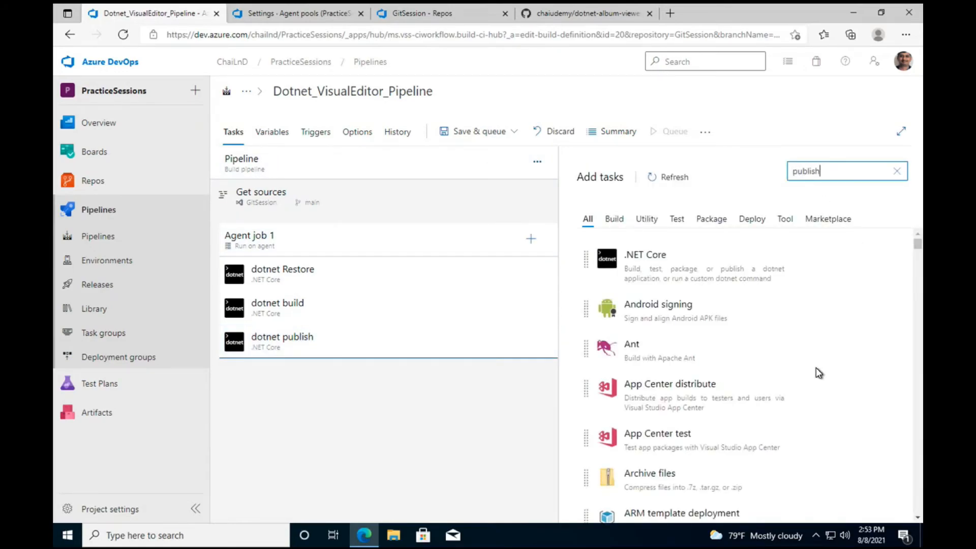
{"action": "scroll", "coordinate": [732, 475], "scroll_direction": "down", "scroll_amount": 1}
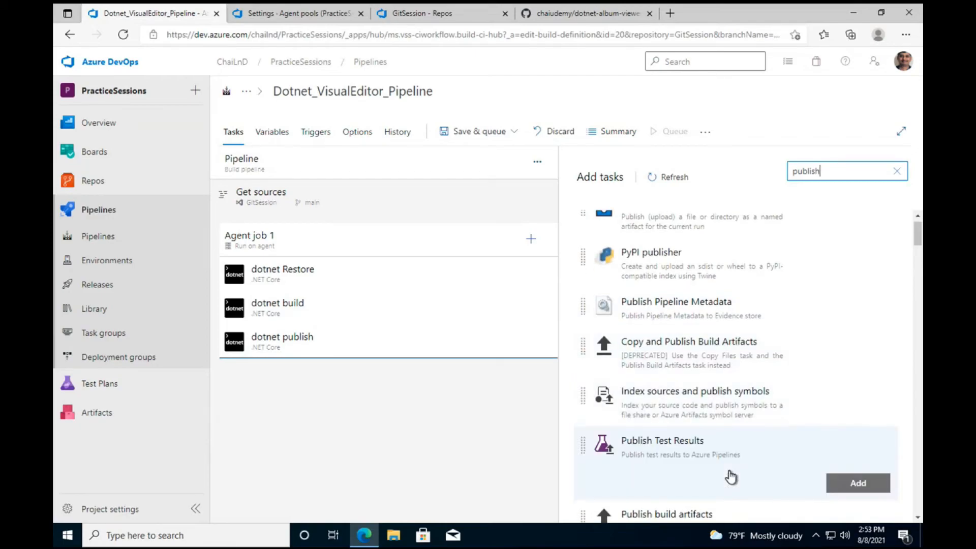
{"action": "scroll", "coordinate": [730, 475], "scroll_direction": "down", "scroll_amount": 1}
{"action": "scroll", "coordinate": [682, 483], "scroll_direction": "down", "scroll_amount": 1}
{"action": "scroll", "coordinate": [682, 488], "scroll_direction": "down", "scroll_amount": 1}
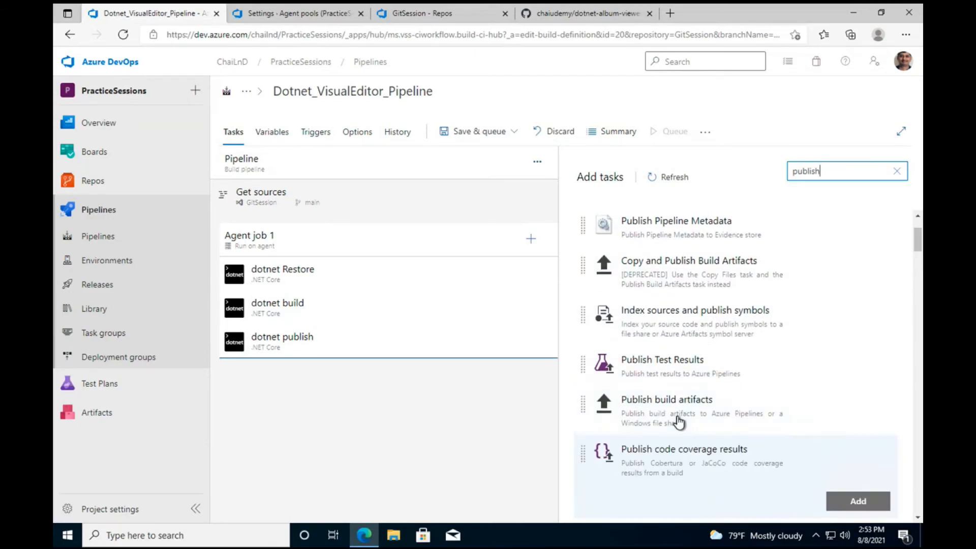
{"action": "left_click", "coordinate": [678, 422]}
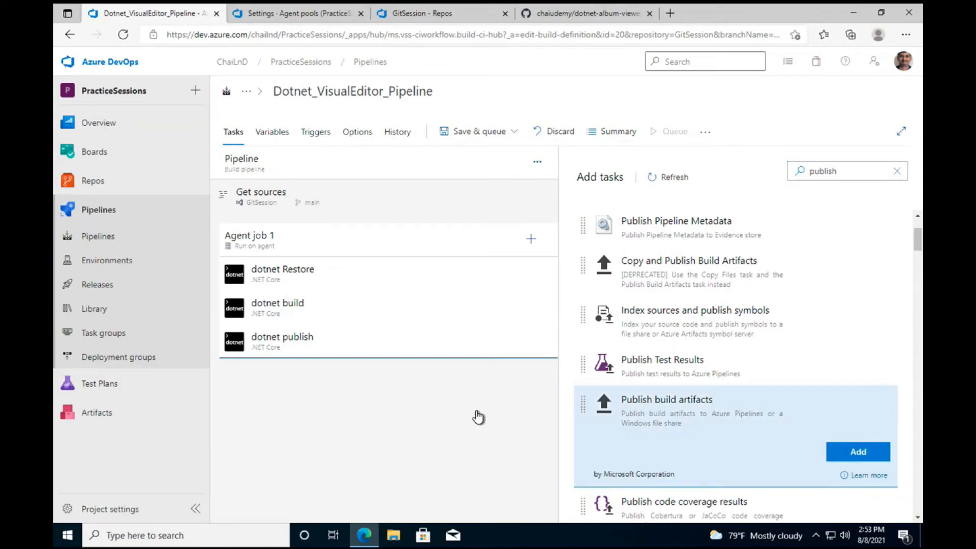
{"action": "left_click", "coordinate": [853, 460]}
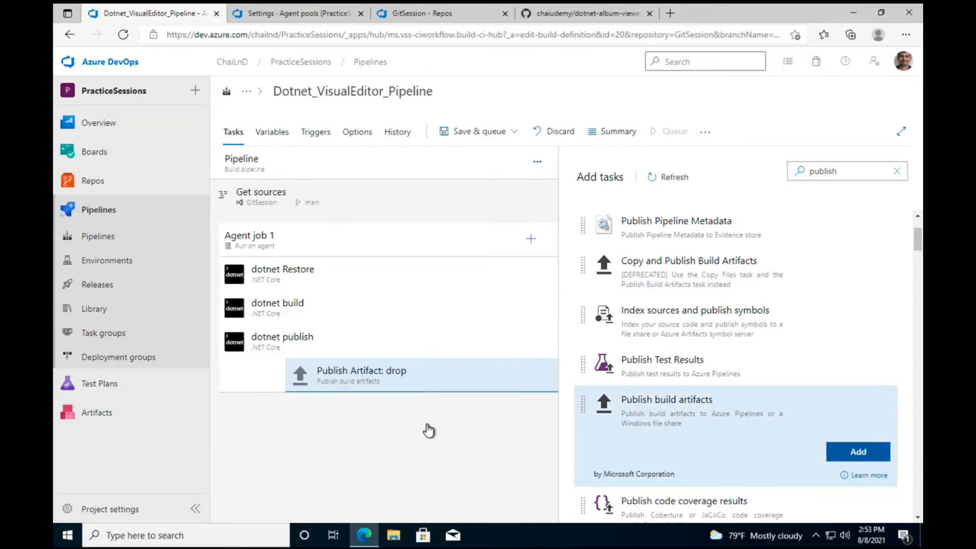
{"action": "left_click", "coordinate": [366, 375]}
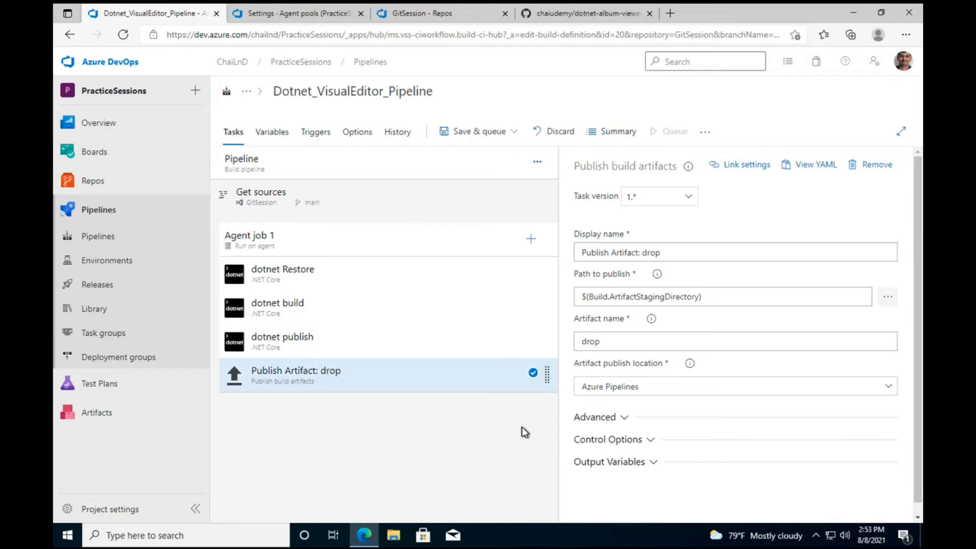
Review the artifact task's path to publish against the settings of the dotnet publish task.
{"action": "triple_click", "coordinate": [734, 296]}
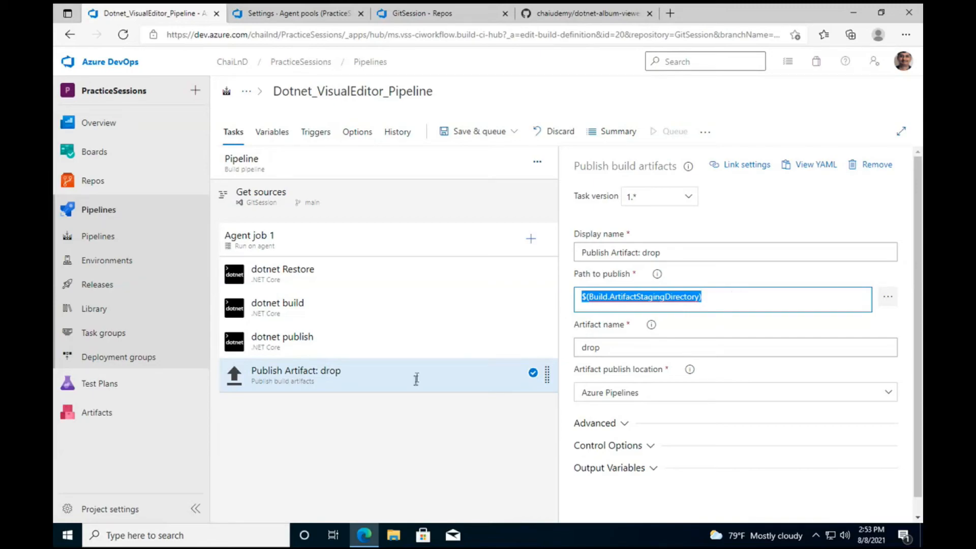
{"action": "left_click", "coordinate": [418, 352]}
{"action": "scroll", "coordinate": [683, 343], "scroll_direction": "down", "scroll_amount": 2}
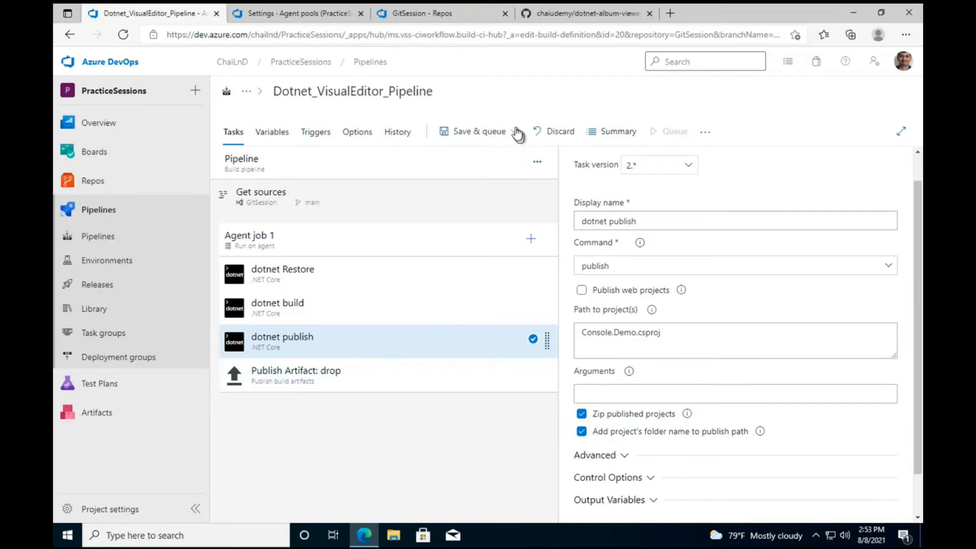
Save the pipeline and run it manually on the Azure Pipelines agent pool.
{"action": "left_click", "coordinate": [481, 133]}
{"action": "left_click", "coordinate": [464, 174]}
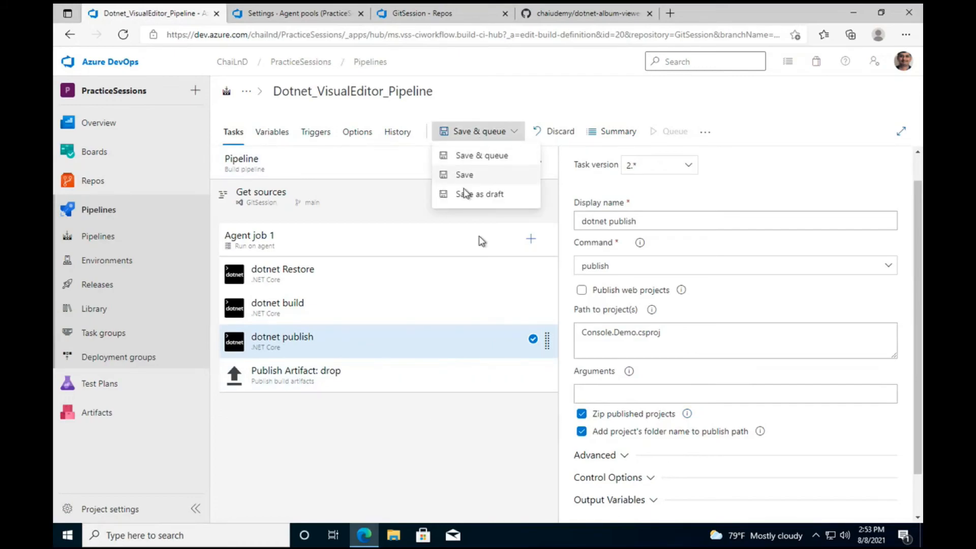
{"action": "left_click", "coordinate": [544, 336]}
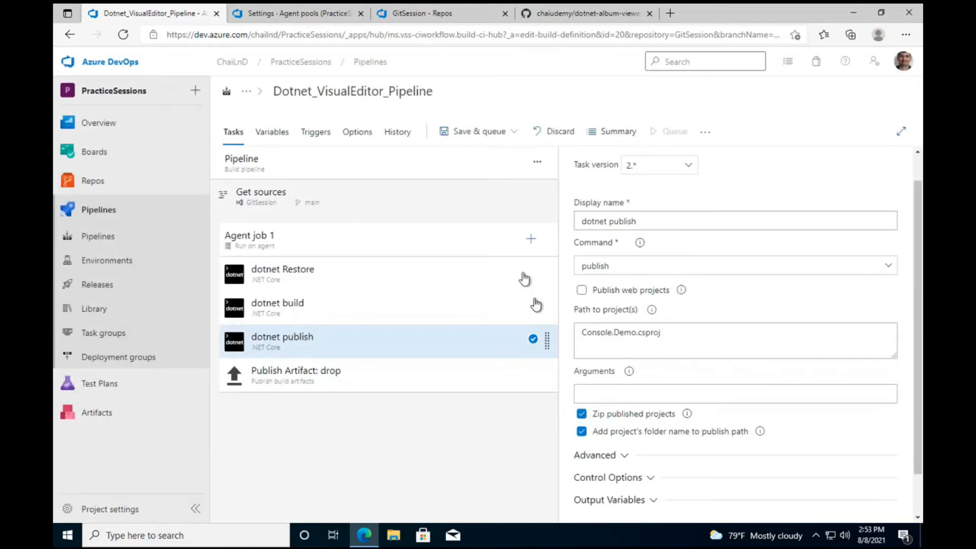
{"action": "left_click", "coordinate": [667, 132]}
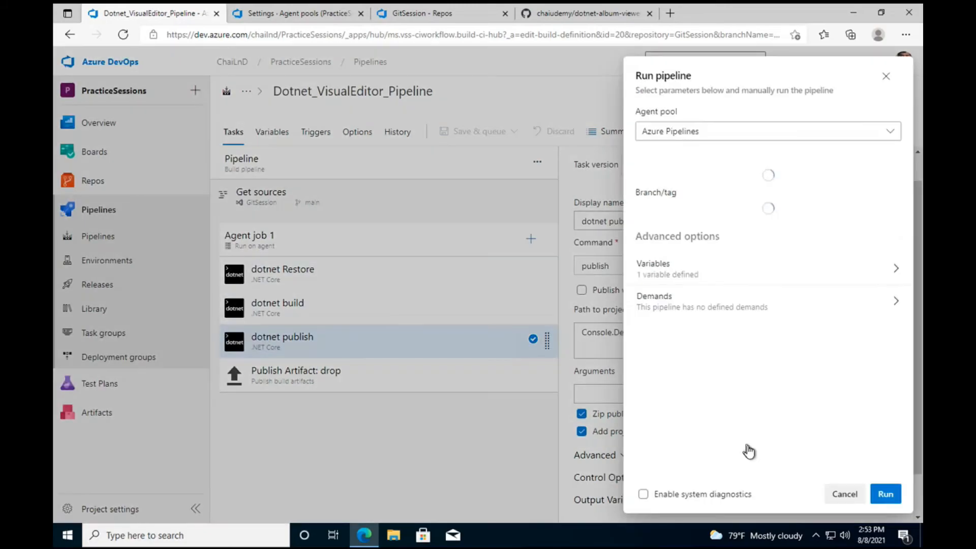
{"action": "left_click", "coordinate": [886, 494]}
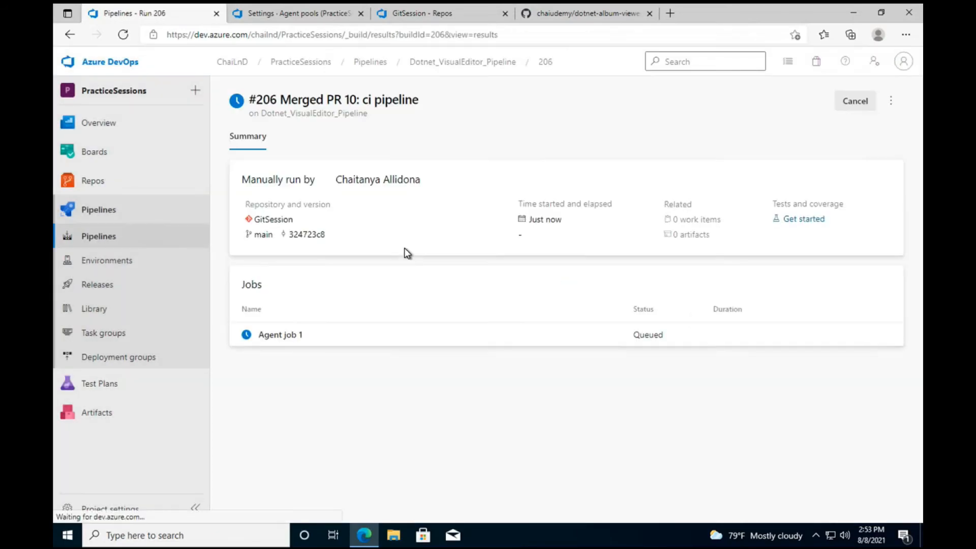
Open Agent job 1 of the run and examine the logs of the checkout, dotnet Restore and dotnet build steps.
{"action": "left_click", "coordinate": [265, 339]}
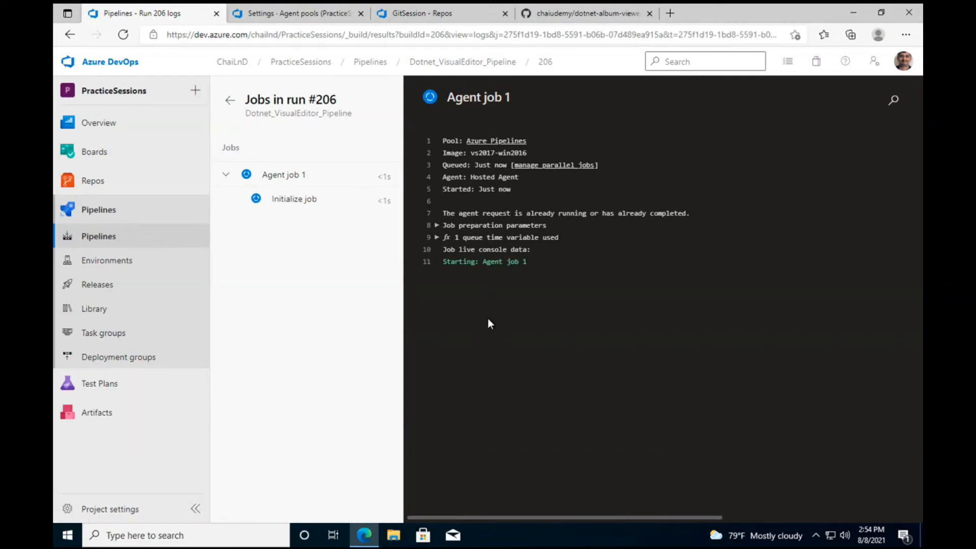
{"action": "left_click", "coordinate": [304, 175]}
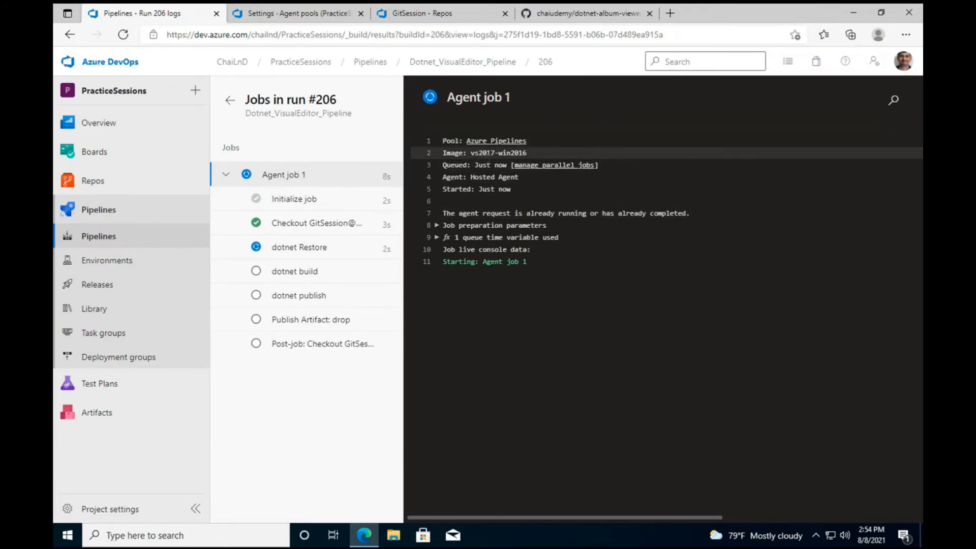
{"action": "left_click", "coordinate": [299, 226]}
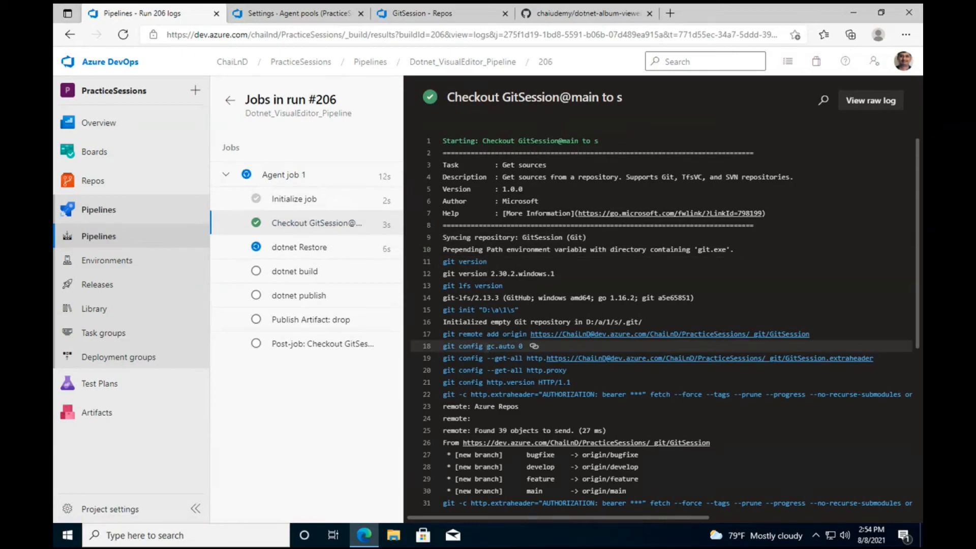
{"action": "scroll", "coordinate": [534, 345], "scroll_direction": "down", "scroll_amount": 3}
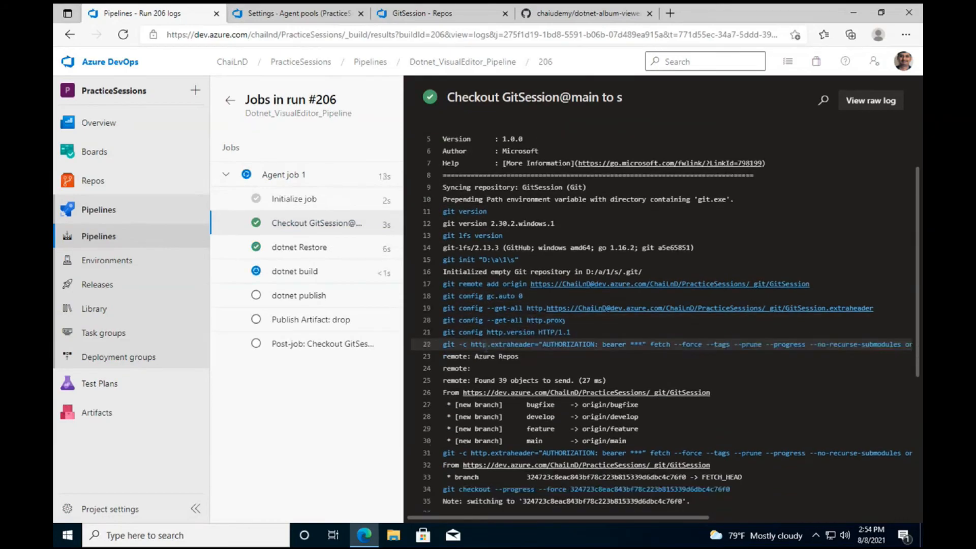
{"action": "left_click", "coordinate": [294, 252]}
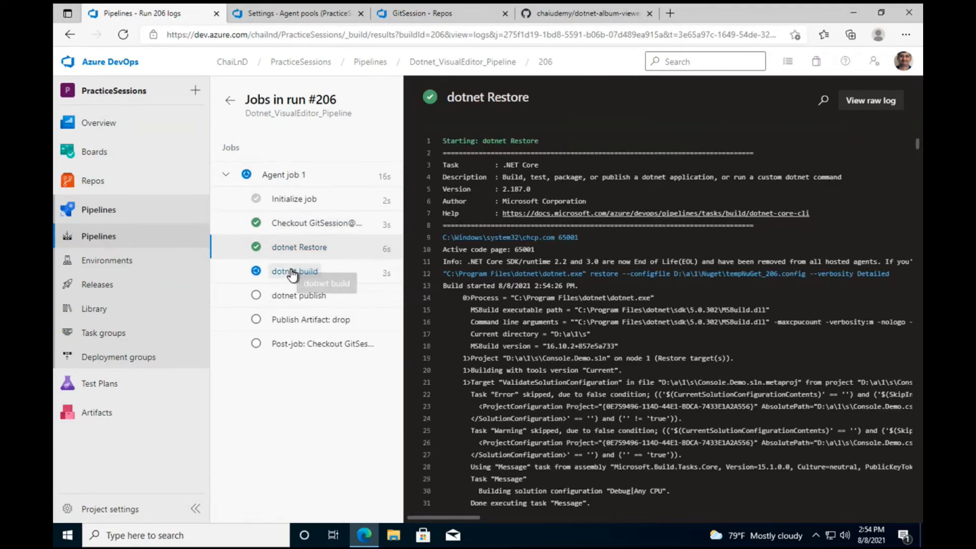
{"action": "left_click", "coordinate": [293, 275]}
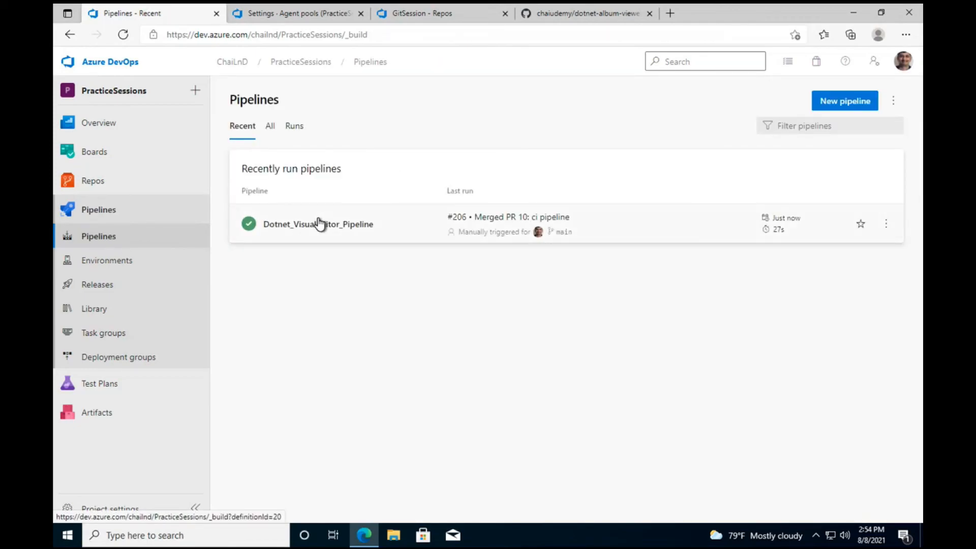
Open the summary of Dotnet_VisualEditor_Pipeline's latest run and reopen the pipeline for editing from there.
{"action": "left_click", "coordinate": [319, 223]}
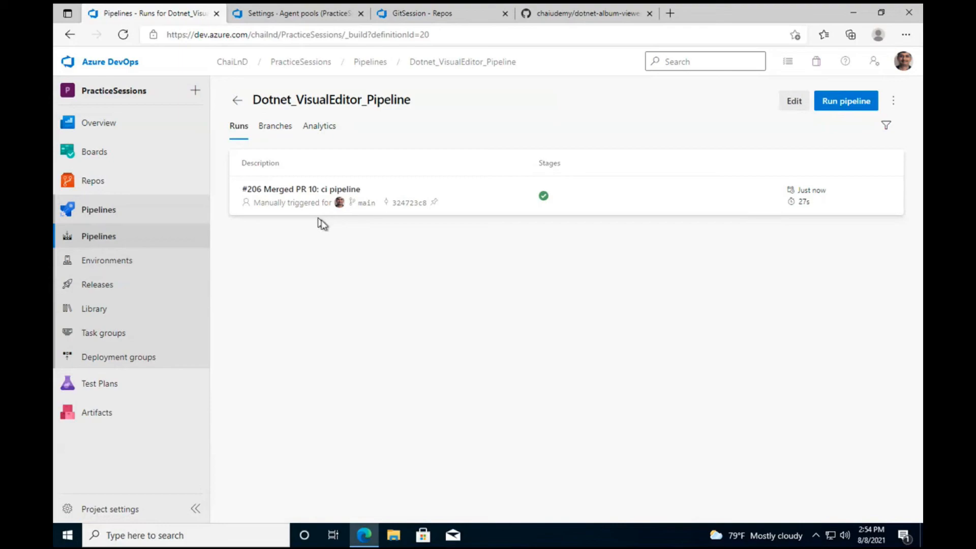
{"action": "left_click", "coordinate": [461, 201]}
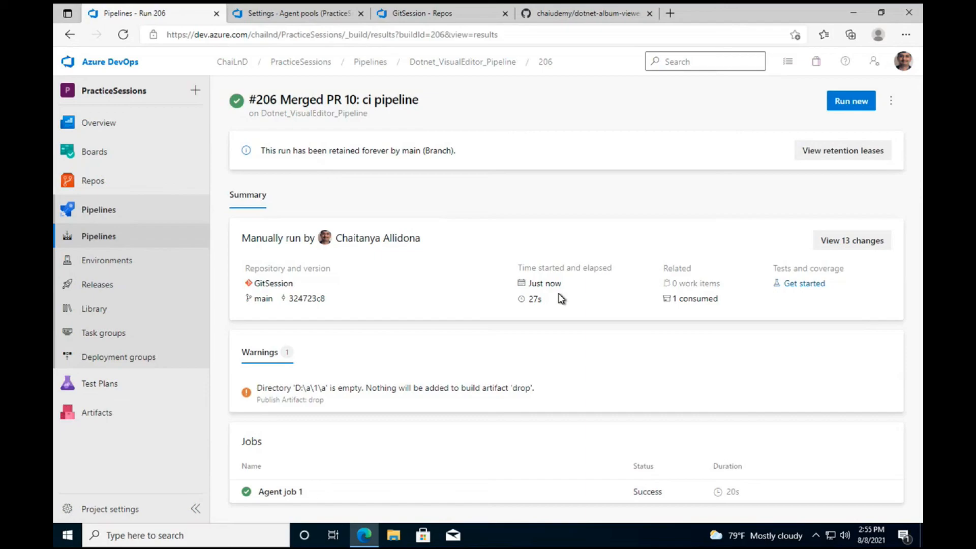
{"action": "left_click", "coordinate": [891, 101]}
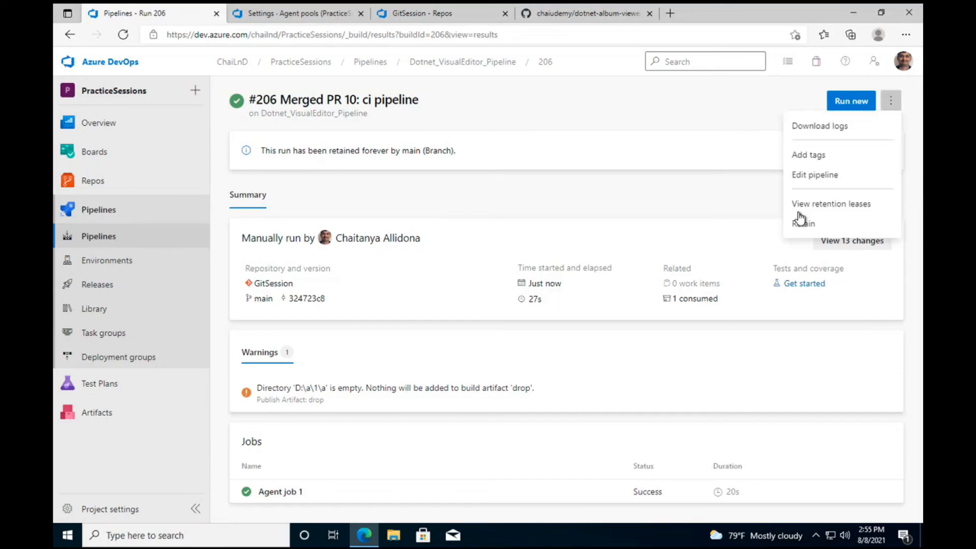
{"action": "left_click", "coordinate": [803, 176]}
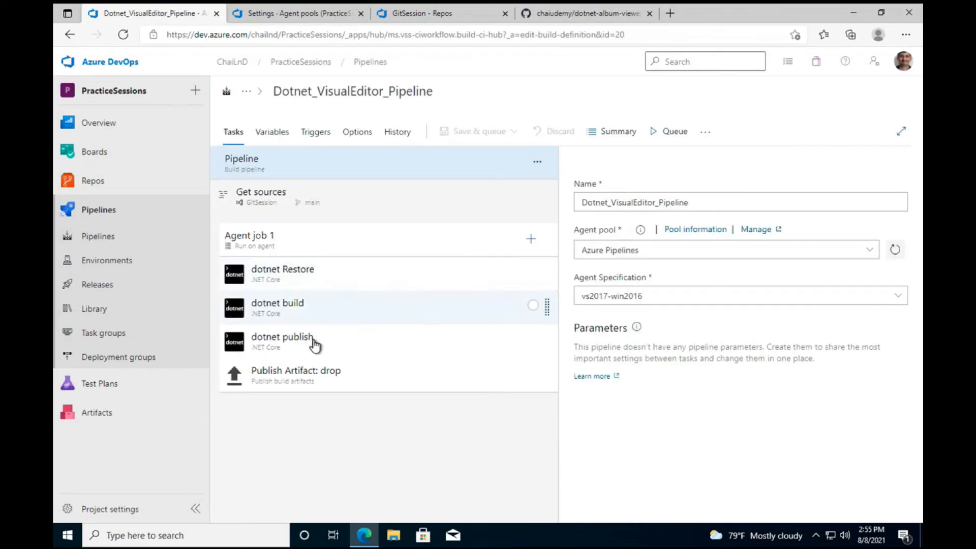
Review the settings of the dotnet publish task, including its advanced options.
{"action": "left_click", "coordinate": [316, 342]}
{"action": "scroll", "coordinate": [612, 349], "scroll_direction": "down", "scroll_amount": 2}
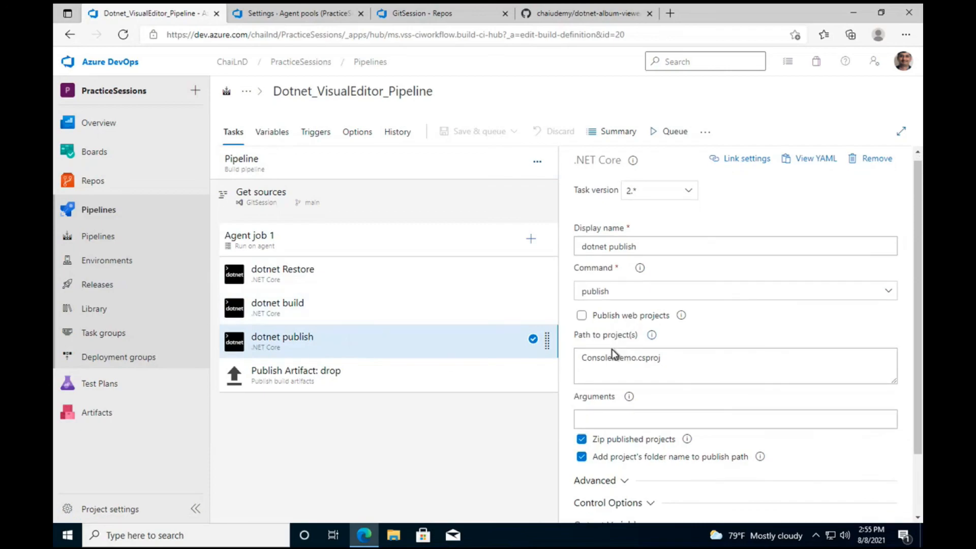
{"action": "left_click", "coordinate": [607, 409]}
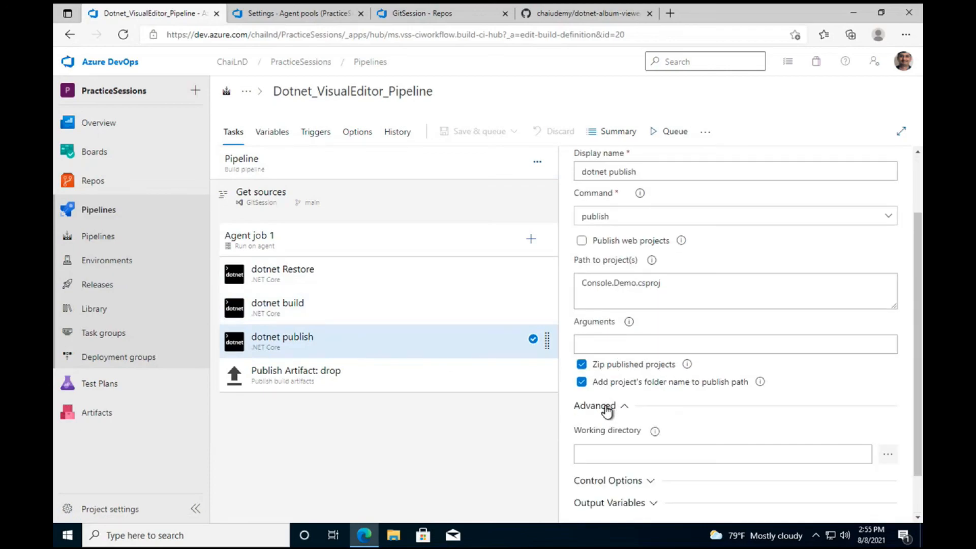
Replace the path to publish in the Publish Artifact: drop task with bin\.
{"action": "left_click", "coordinate": [370, 379]}
{"action": "left_click", "coordinate": [726, 296]}
{"action": "left_click", "coordinate": [726, 295]}
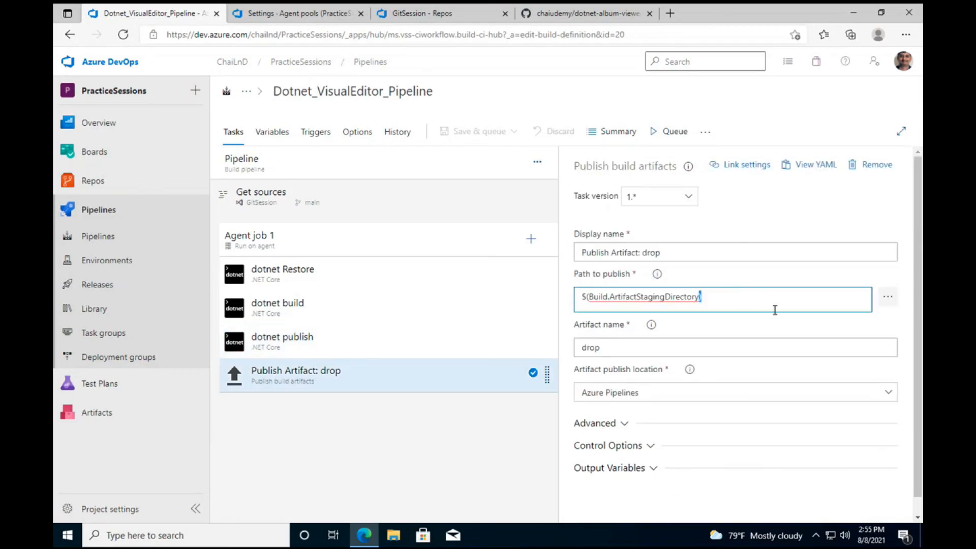
{"action": "key", "text": "ctrl+a"}
{"action": "key", "text": "BackSpace"}
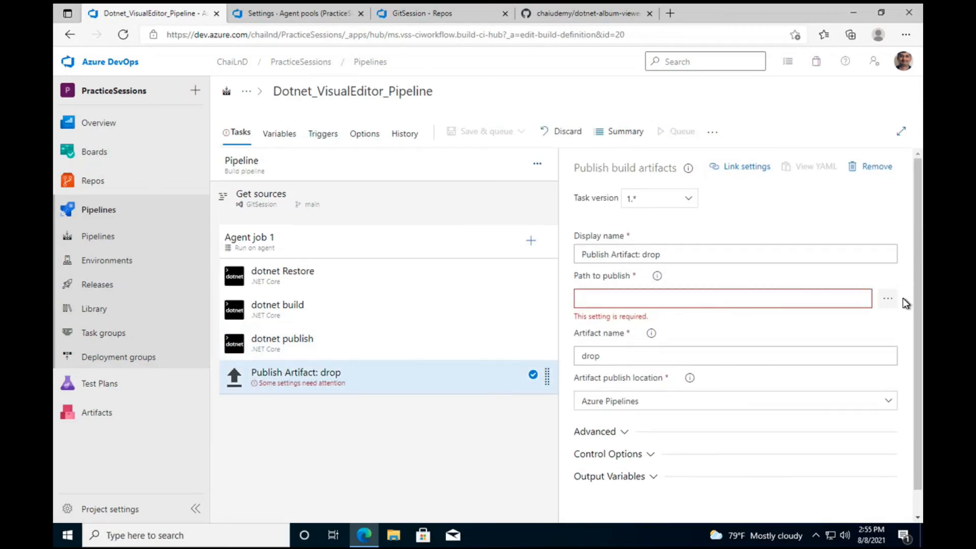
{"action": "left_click", "coordinate": [888, 297]}
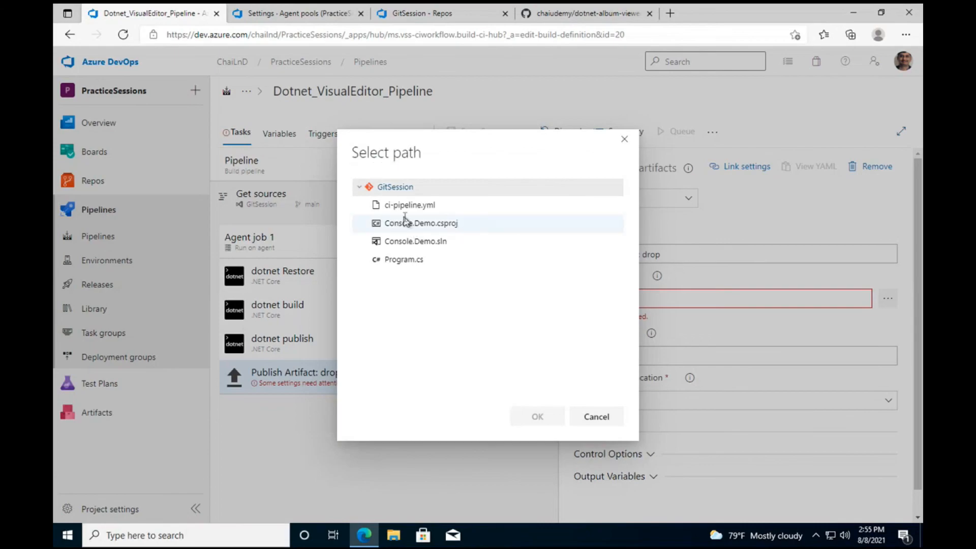
{"action": "left_click", "coordinate": [593, 425]}
{"action": "left_click", "coordinate": [635, 296]}
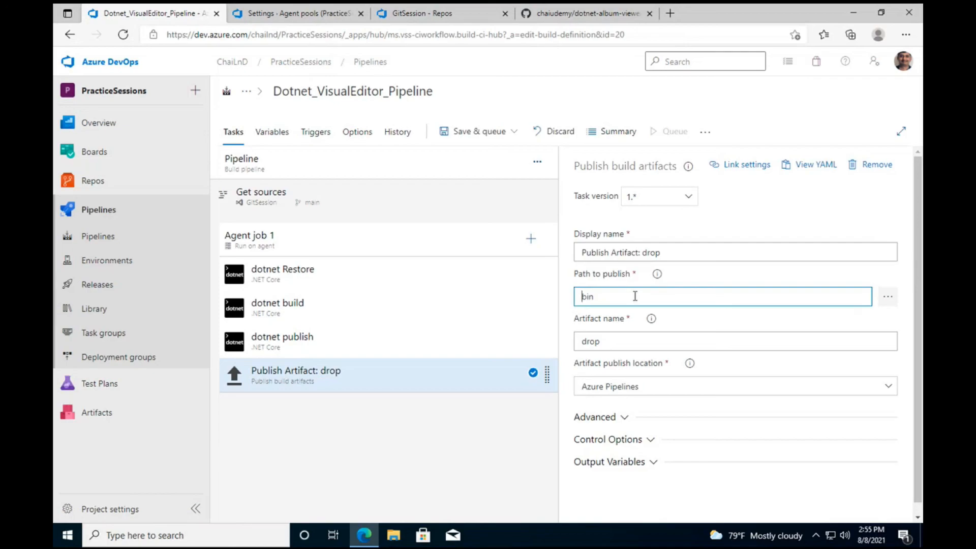
{"action": "type", "text": "bin\\"}
Save the edited pipeline and run it manually on the main branch with the vs2017-win2016 agent specification.
{"action": "left_click", "coordinate": [473, 131]}
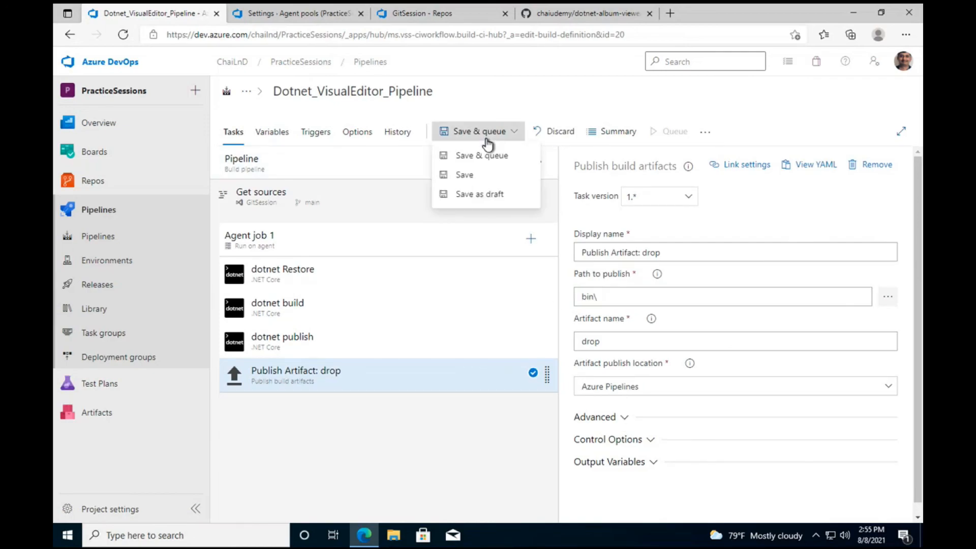
{"action": "left_click", "coordinate": [470, 175]}
{"action": "left_click", "coordinate": [559, 336]}
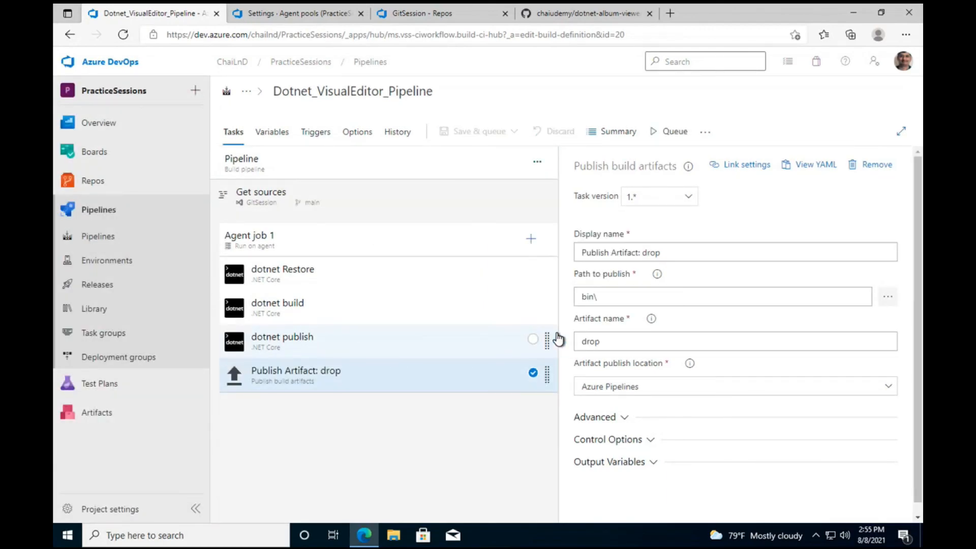
{"action": "left_click", "coordinate": [674, 131]}
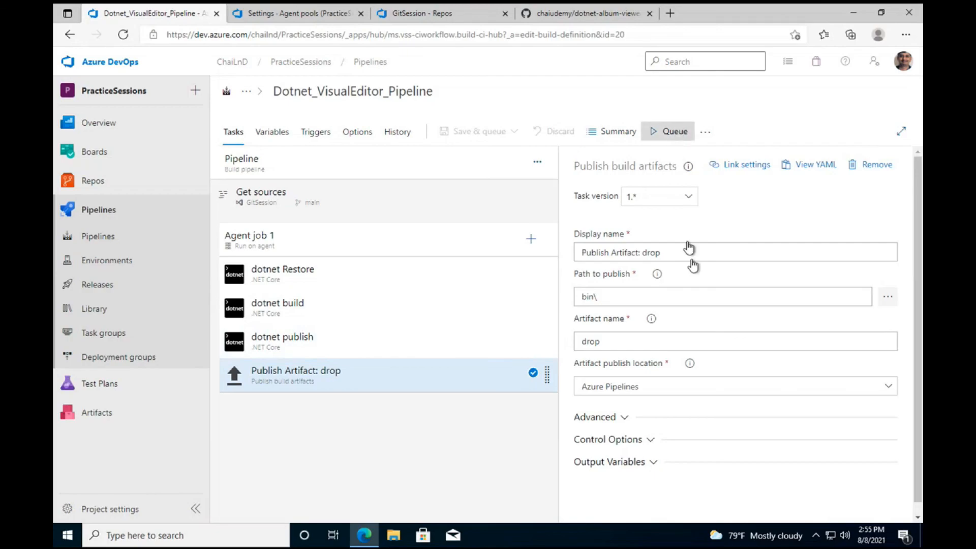
{"action": "left_click", "coordinate": [886, 494]}
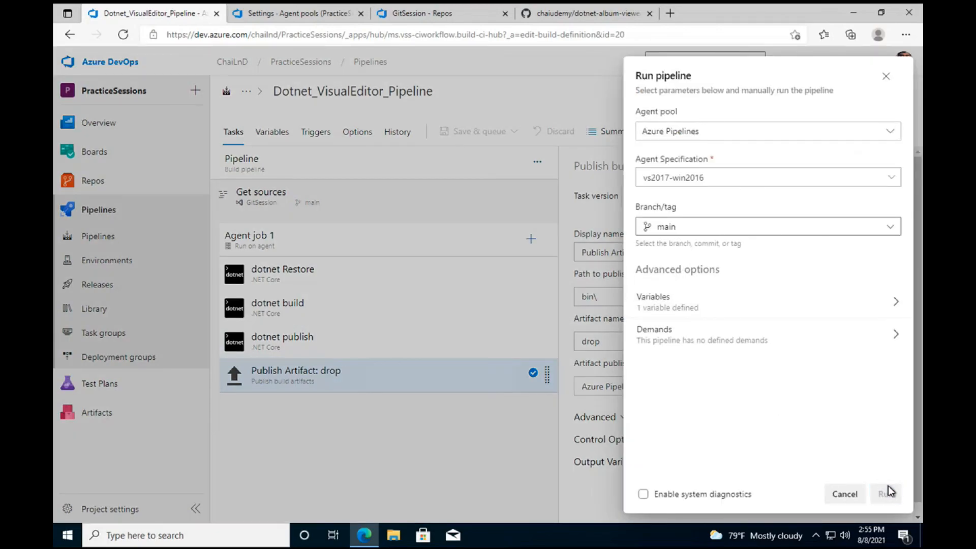